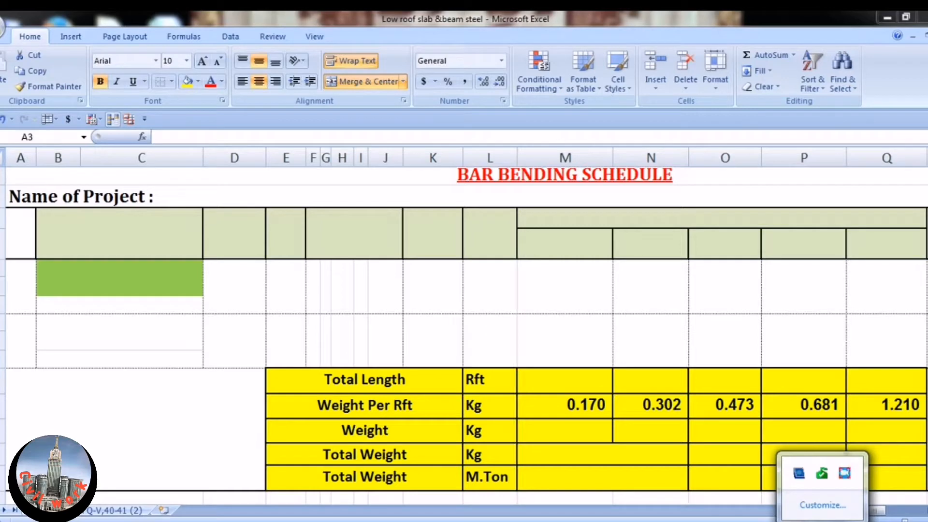
Step: Enter the serial number column heading "S.N" in cell A3
{"action": "left_click", "coordinate": [26, 236]}
{"action": "double_click", "coordinate": [27, 236]}
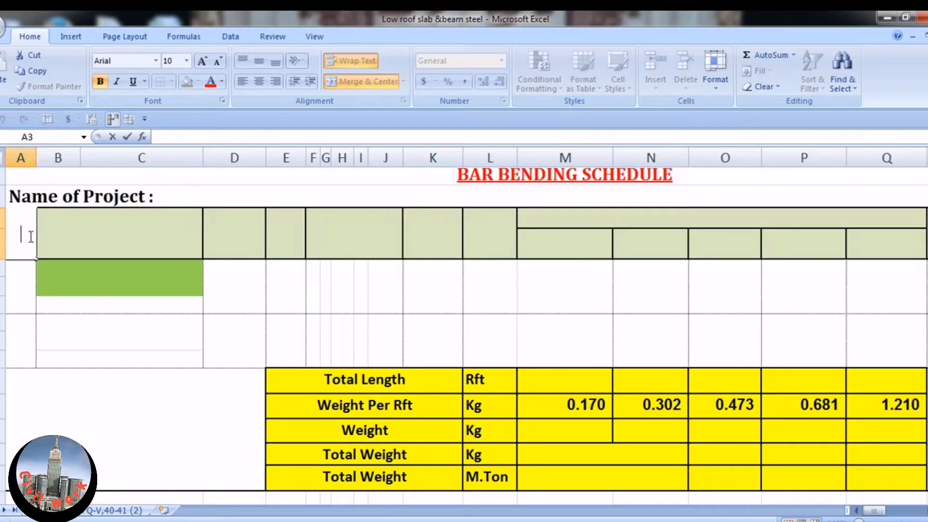
{"action": "type", "text": "S.N"}
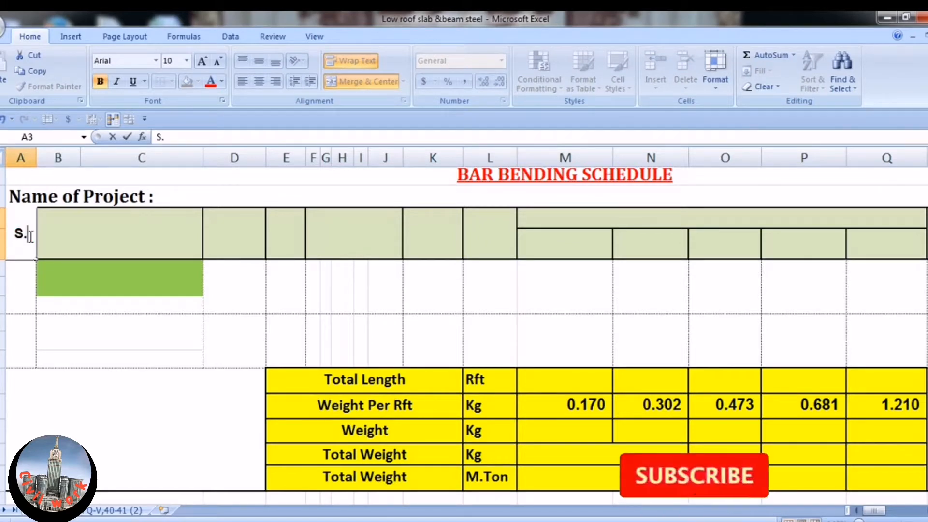
{"action": "type", "text": "o"}
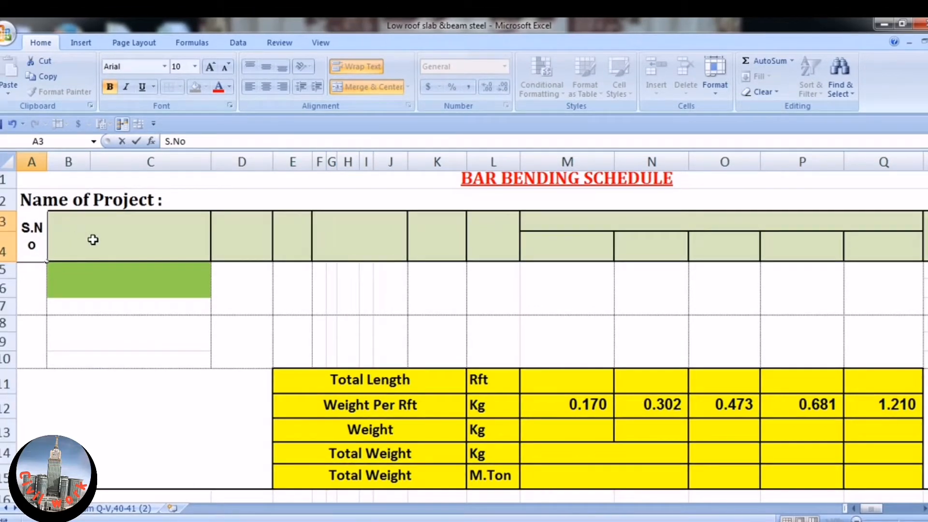
{"action": "key", "text": "BackSpace"}
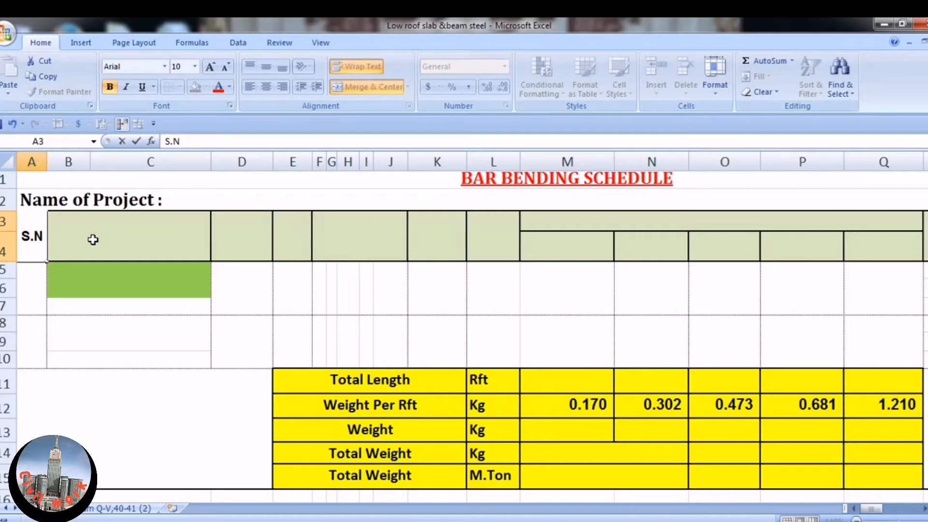
Step: Enter the column heading "Description" in the merged header cell B3
{"action": "left_click", "coordinate": [93, 239]}
{"action": "double_click", "coordinate": [93, 240]}
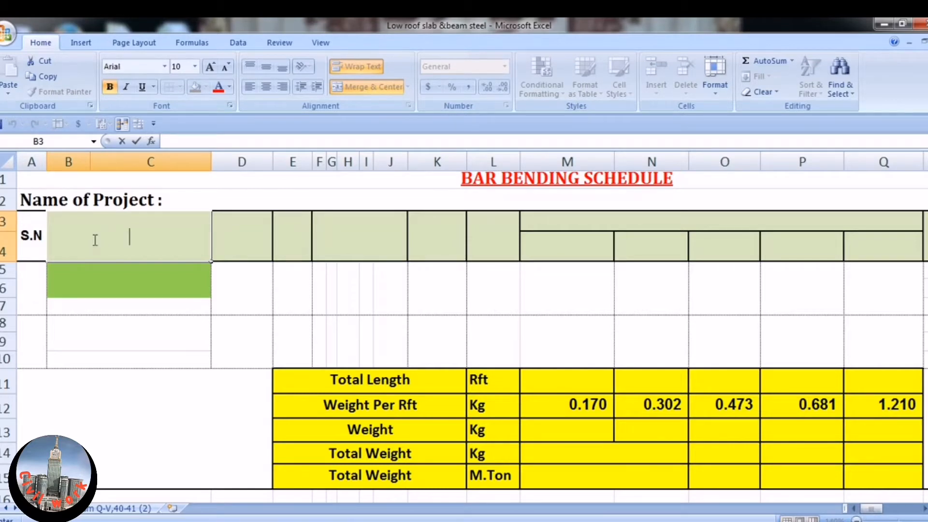
{"action": "type", "text": "Desc"}
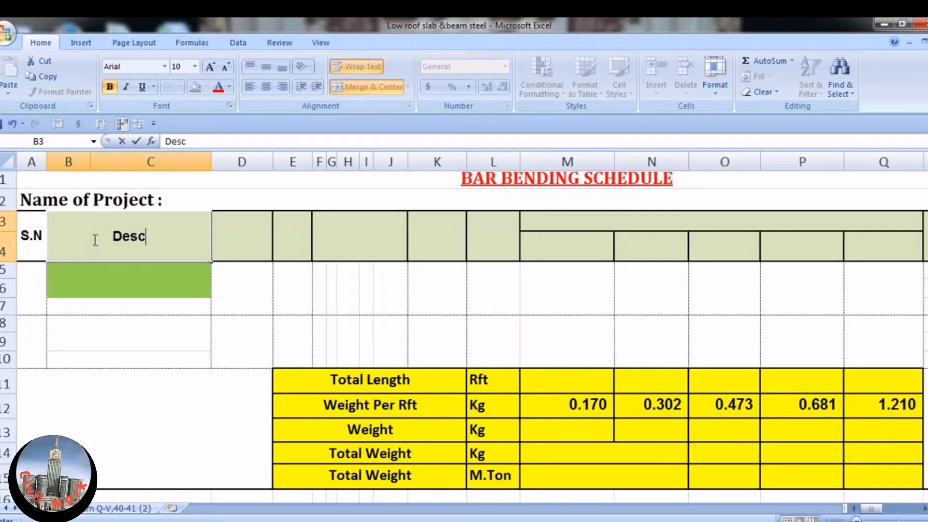
{"action": "type", "text": "rip"}
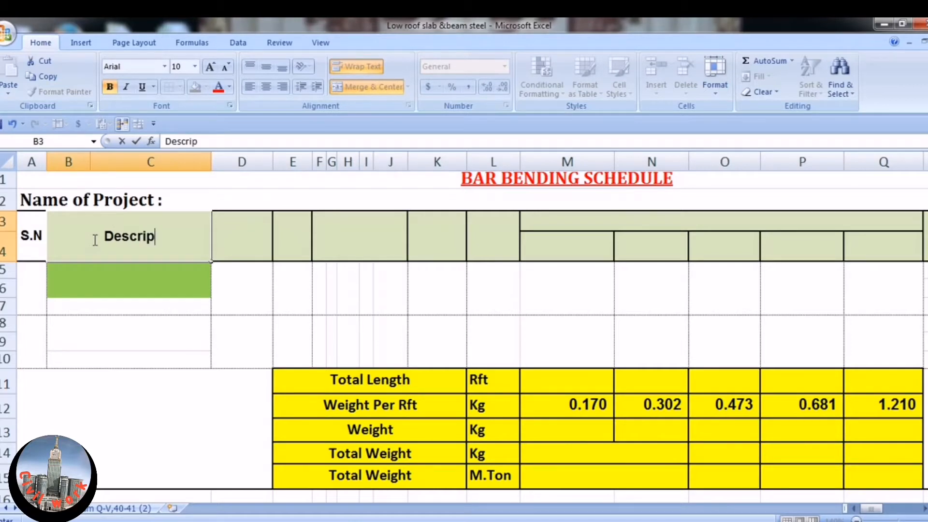
{"action": "type", "text": "ti"}
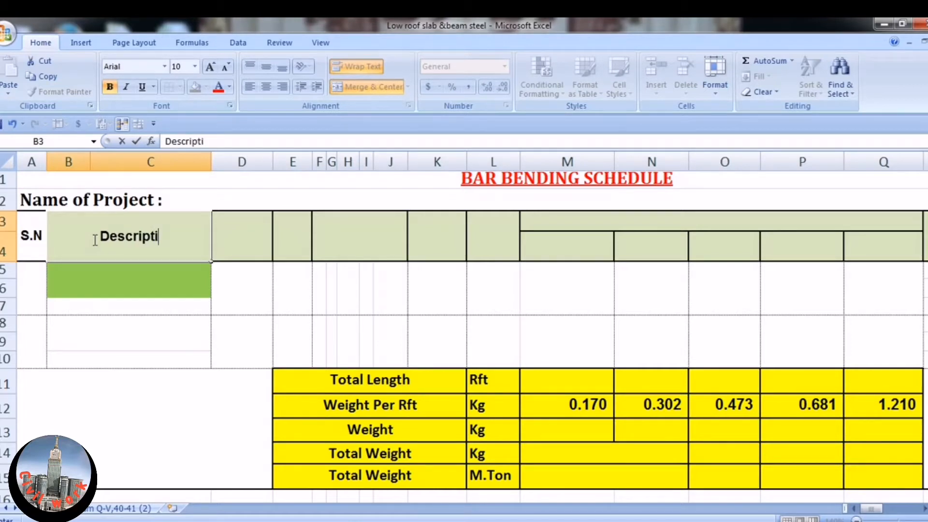
{"action": "type", "text": "on"}
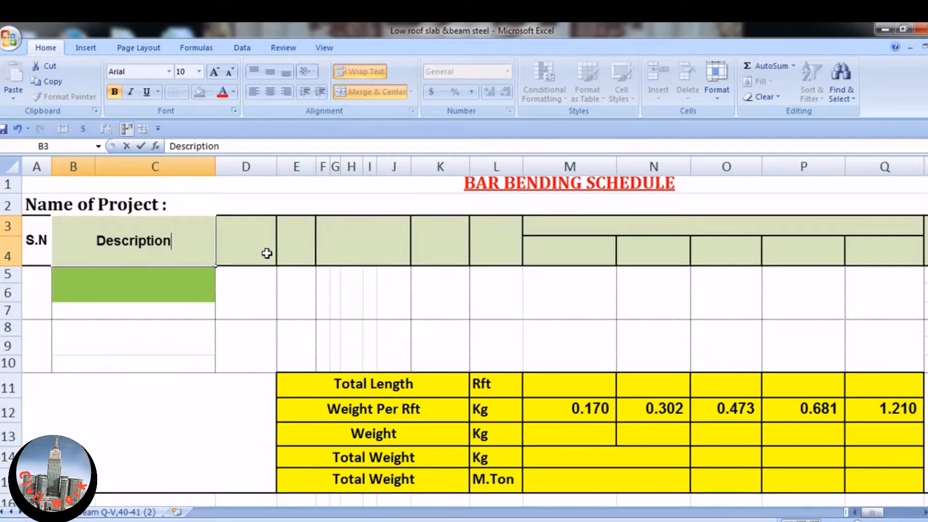
Step: Enter the column heading "Spacing" in header cell D3
{"action": "left_click", "coordinate": [253, 241]}
{"action": "double_click", "coordinate": [256, 247]}
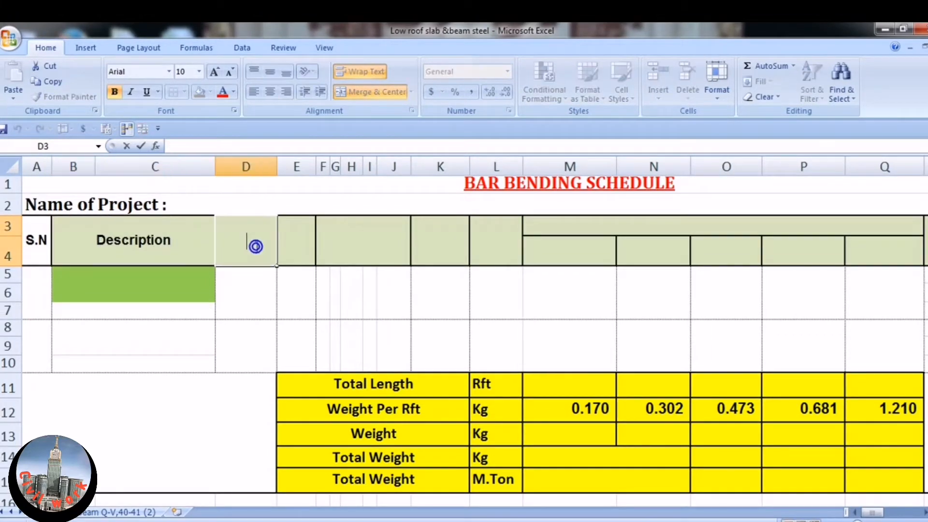
{"action": "type", "text": "Spa"}
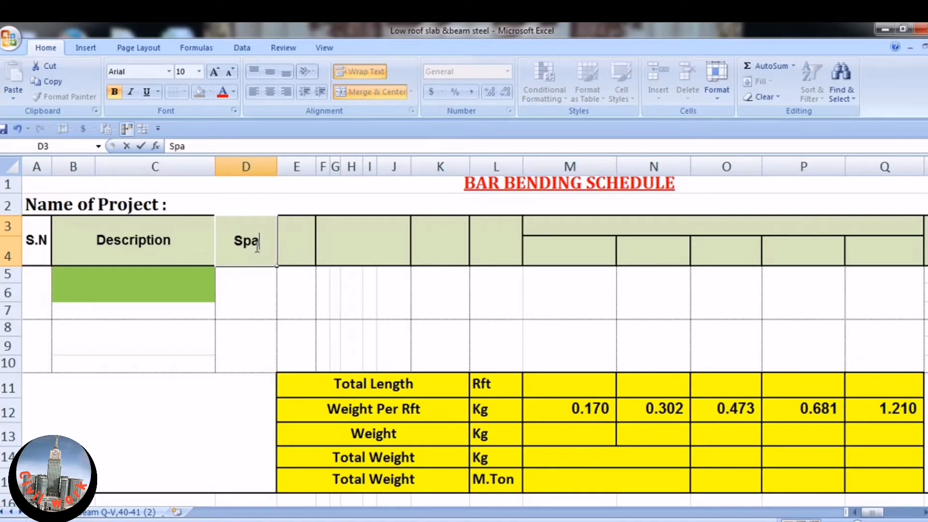
{"action": "type", "text": "cing"}
Step: Enter the column heading "Dia of Bar" in header cell E3
{"action": "left_click", "coordinate": [298, 247]}
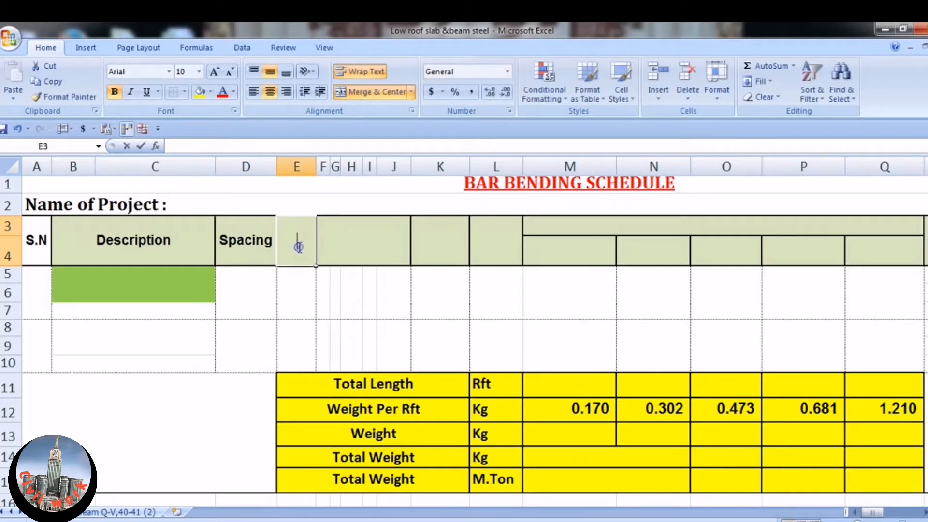
{"action": "type", "text": "D"}
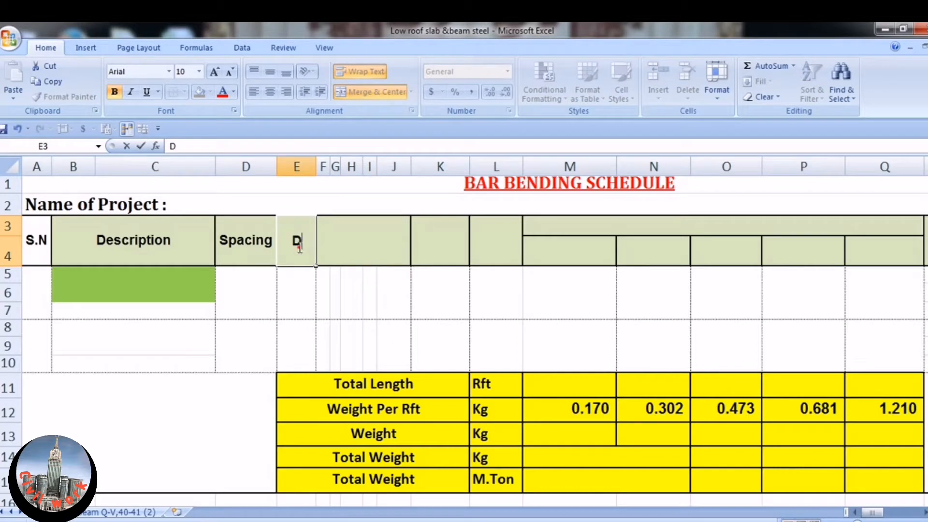
{"action": "type", "text": "ia"}
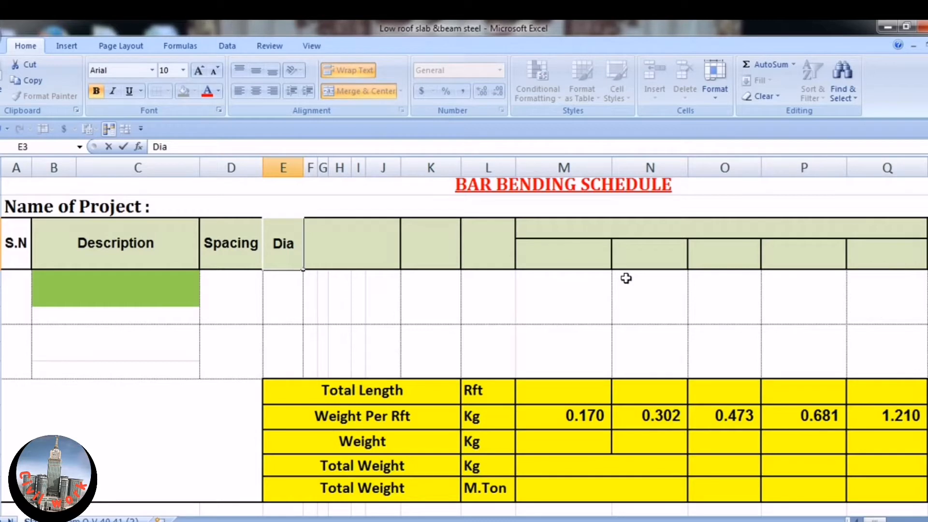
{"action": "type", "text": "of B"}
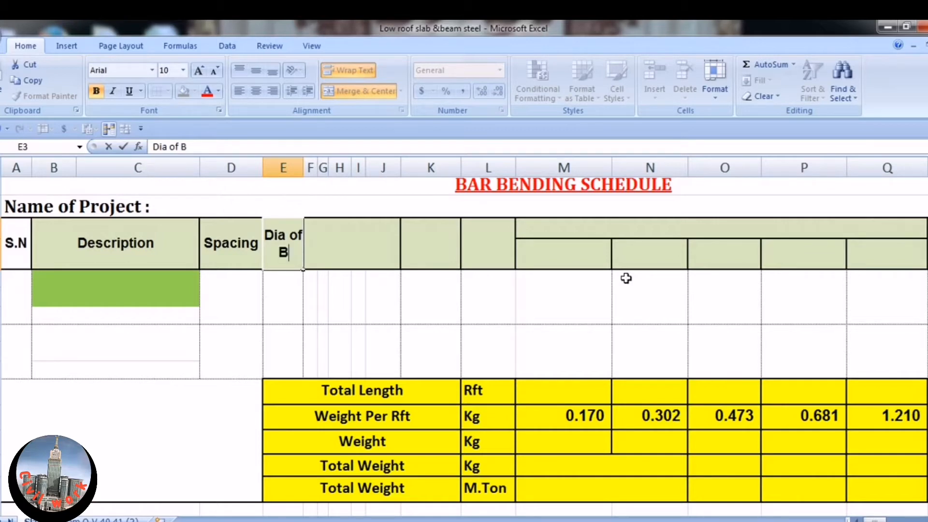
{"action": "type", "text": "ar"}
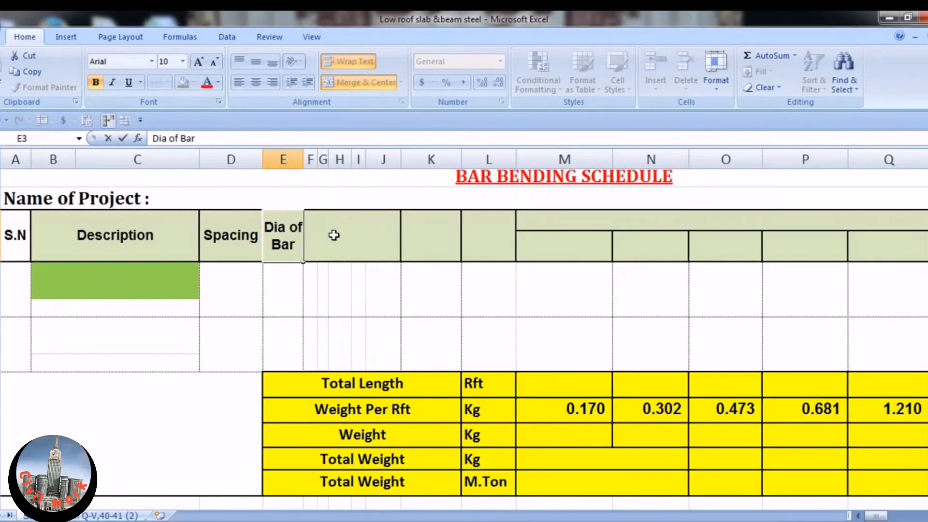
Step: Enter the column heading "Nos of Bars" in the merged header cell F3
{"action": "left_click", "coordinate": [339, 245]}
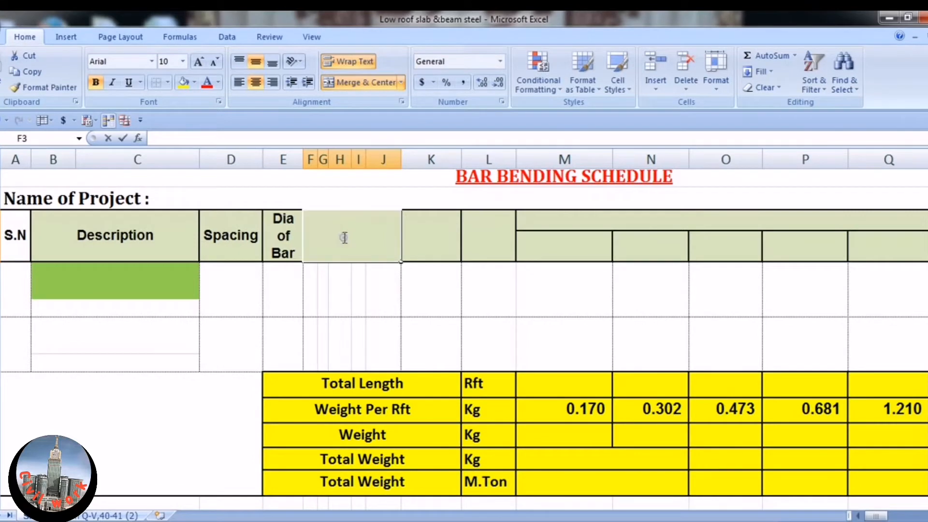
{"action": "double_click", "coordinate": [338, 237]}
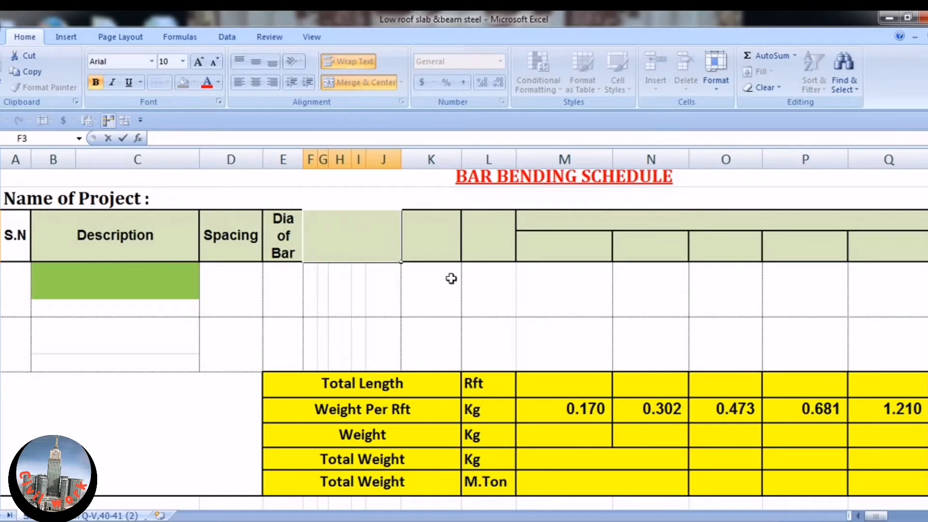
{"action": "type", "text": "Nos of"}
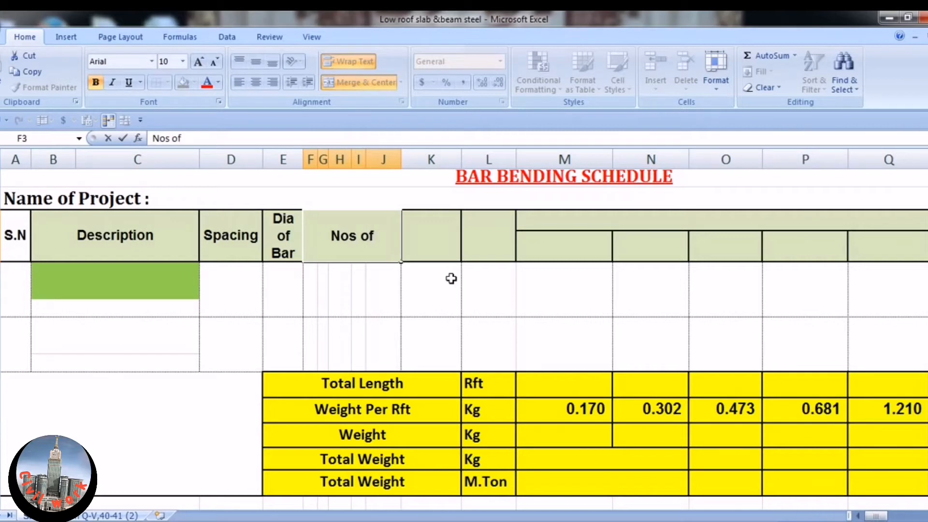
{"action": "type", "text": " Bars"}
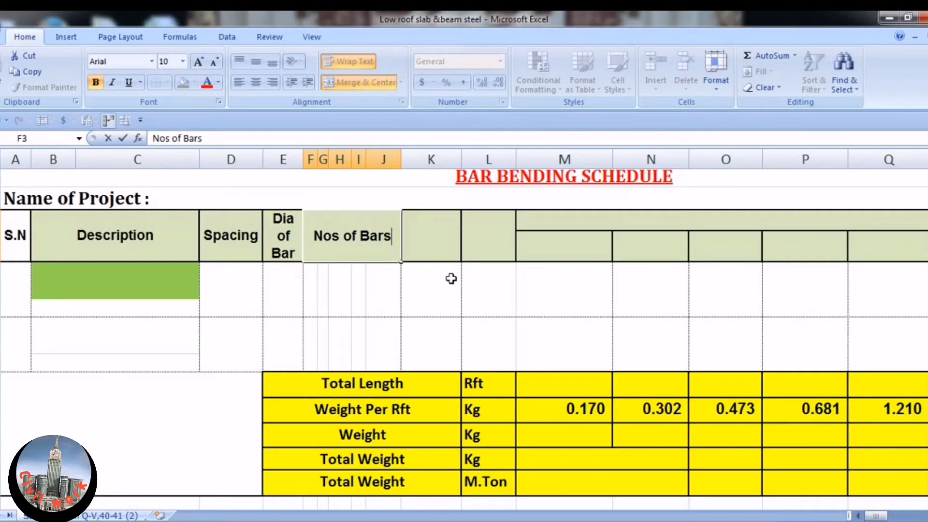
Step: Enter the column heading "Total No's" in header cell K3
{"action": "left_click", "coordinate": [417, 243]}
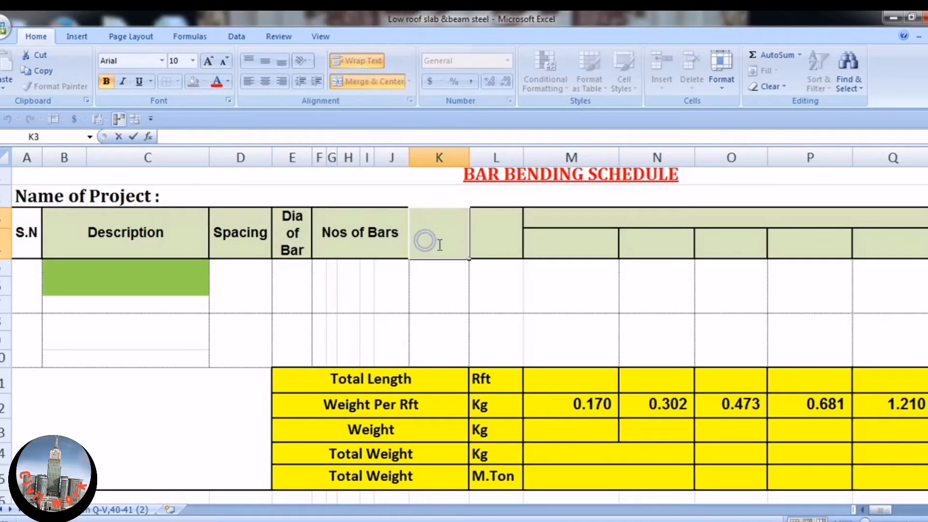
{"action": "double_click", "coordinate": [439, 239]}
{"action": "type", "text": "Total "}
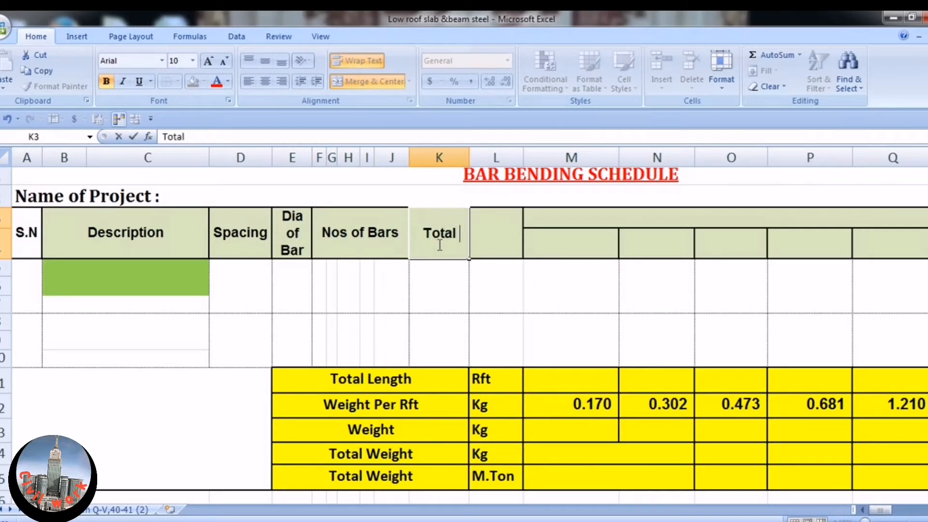
{"action": "type", "text": "No's"}
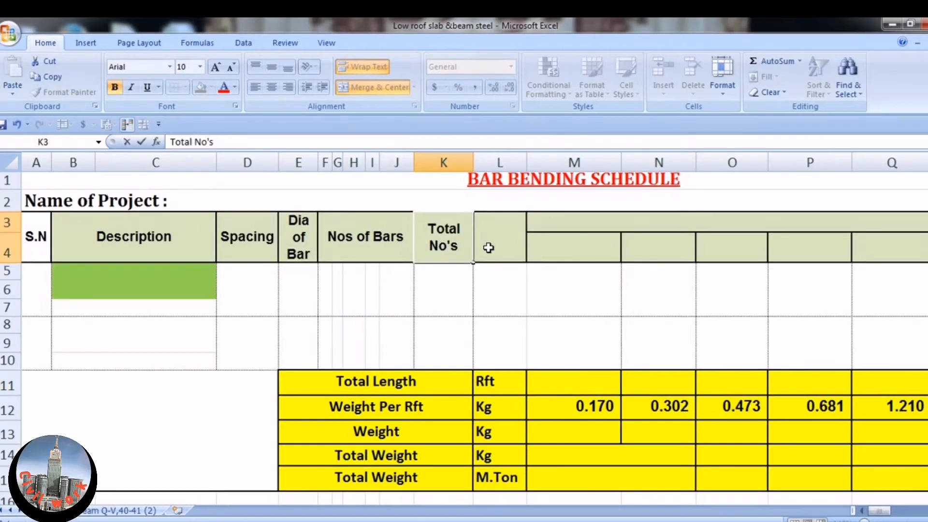
Step: Enter the column heading "Cut Length" in header cell L3
{"action": "left_click", "coordinate": [488, 247]}
{"action": "double_click", "coordinate": [489, 246]}
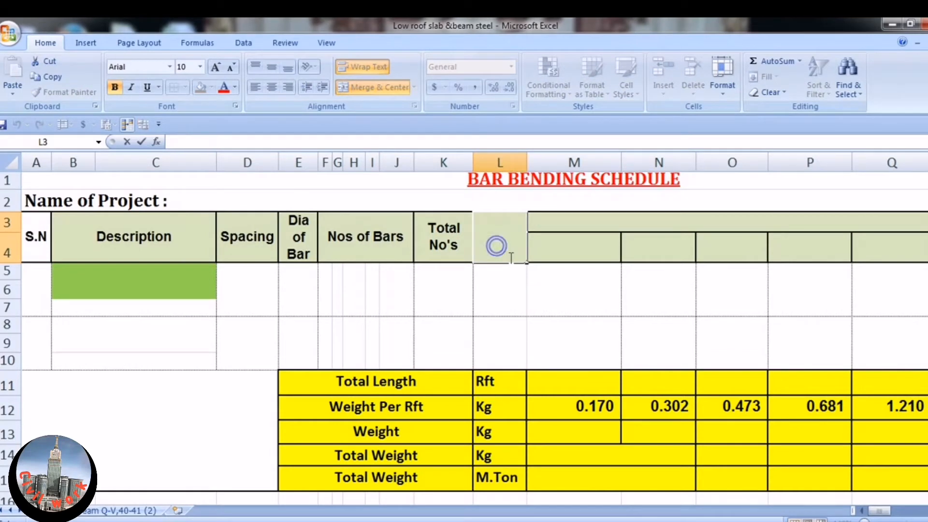
{"action": "type", "text": "Cut"}
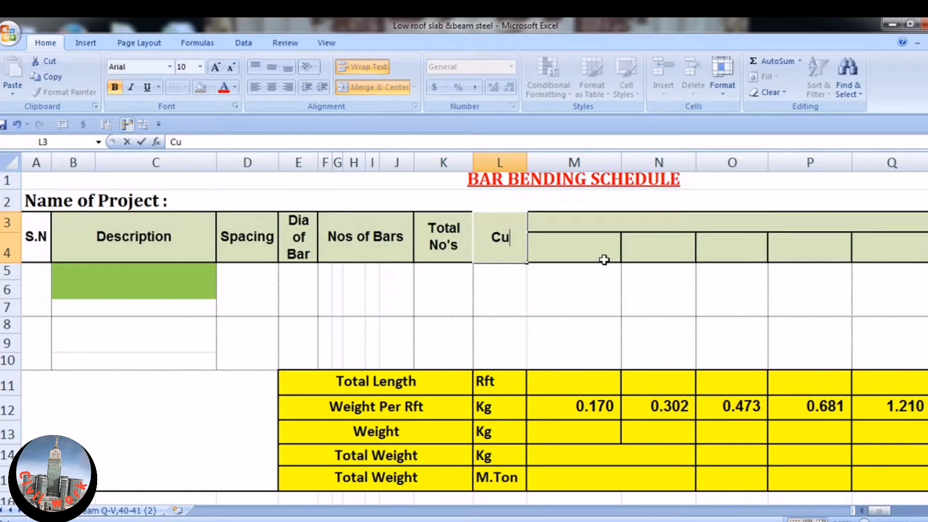
{"action": "type", "text": " Lenght"}
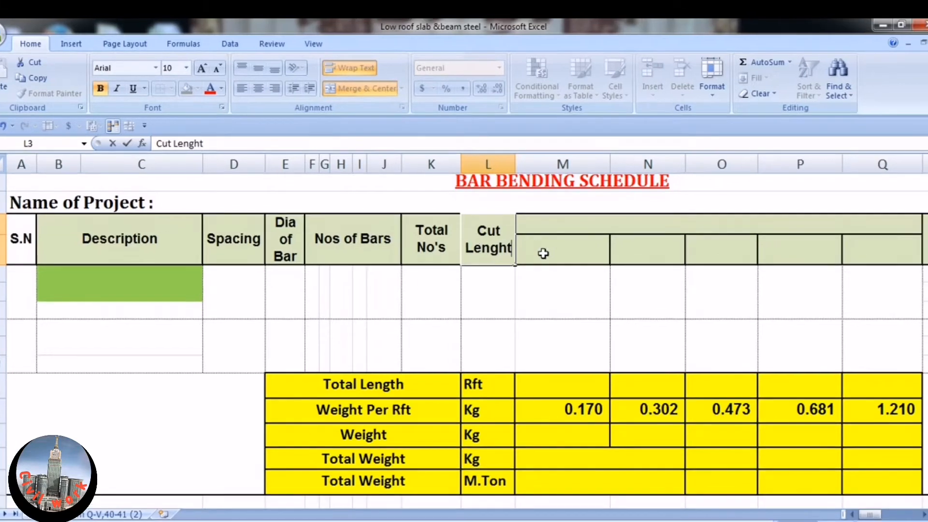
{"action": "left_click", "coordinate": [556, 253]}
Step: Enter the group heading "Length in Rft" in the merged header cell M3 spanning columns M to Q
{"action": "left_click", "coordinate": [589, 220]}
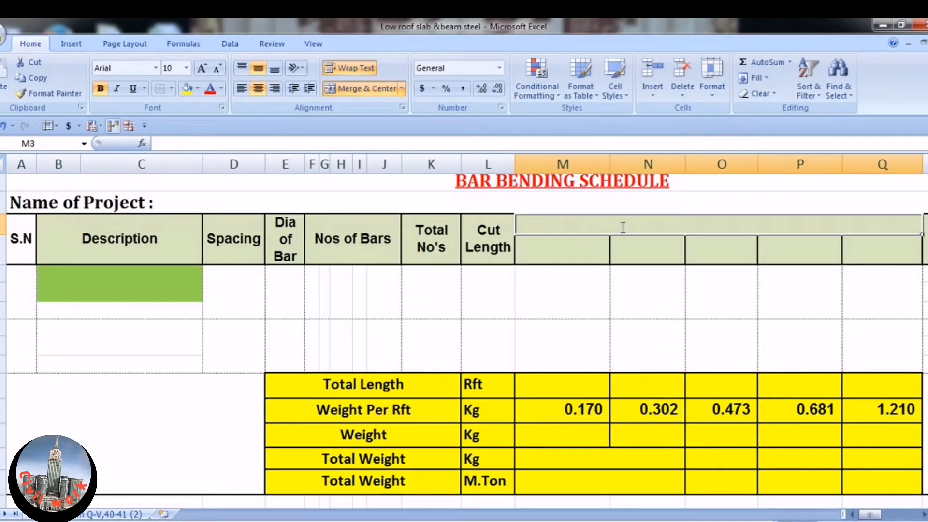
{"action": "double_click", "coordinate": [621, 227]}
{"action": "type", "text": "Leng"}
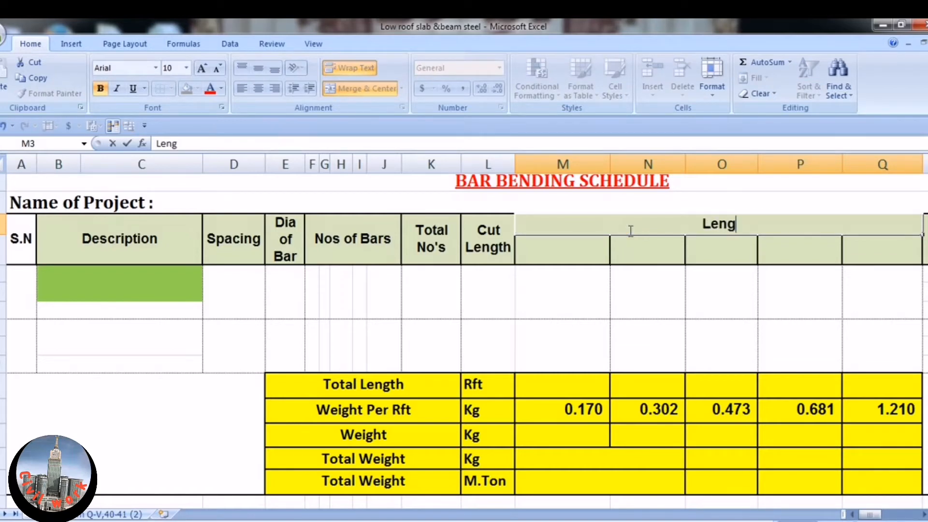
{"action": "type", "text": "th i"}
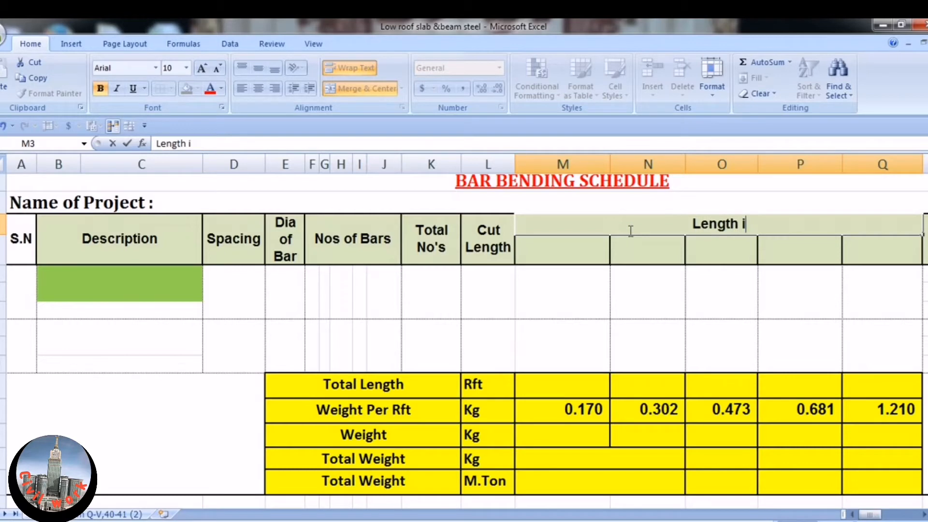
{"action": "type", "text": "n Rf"}
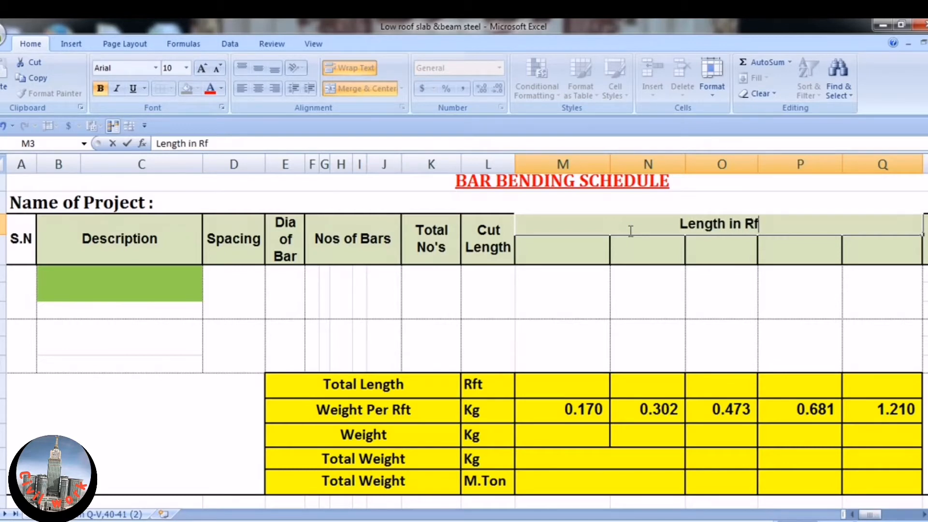
{"action": "type", "text": "t"}
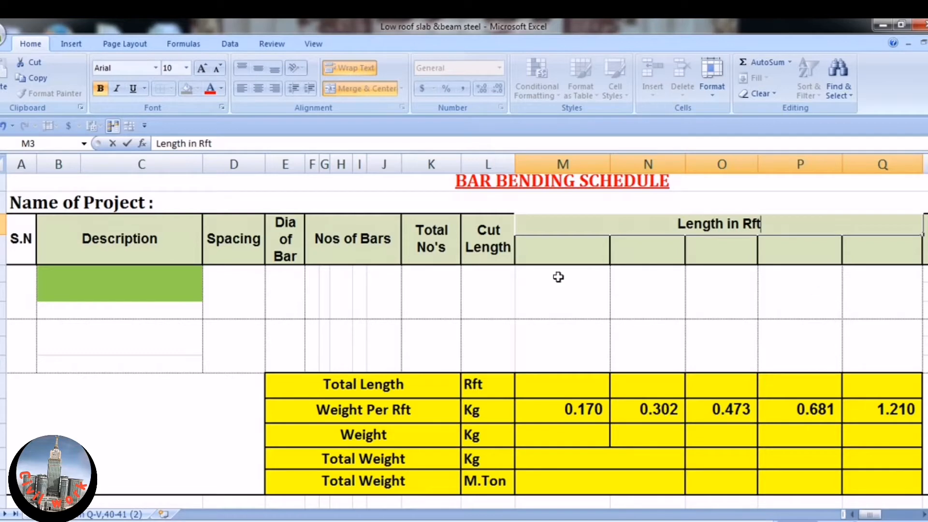
Step: Label the first two bar size subcolumns under "Length in Rft" as "#3" in M4 and "#4" in N4
{"action": "left_click", "coordinate": [562, 252]}
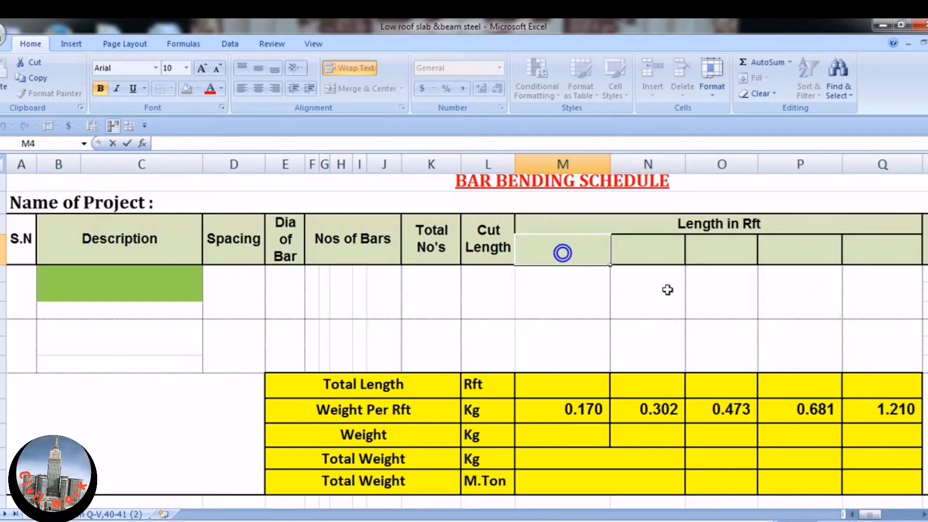
{"action": "type", "text": "#3"}
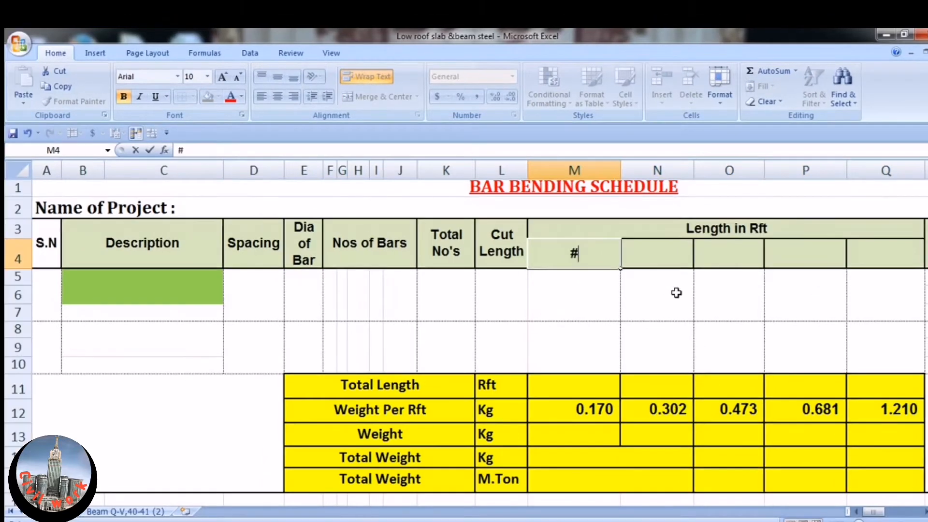
{"action": "double_click", "coordinate": [674, 263]}
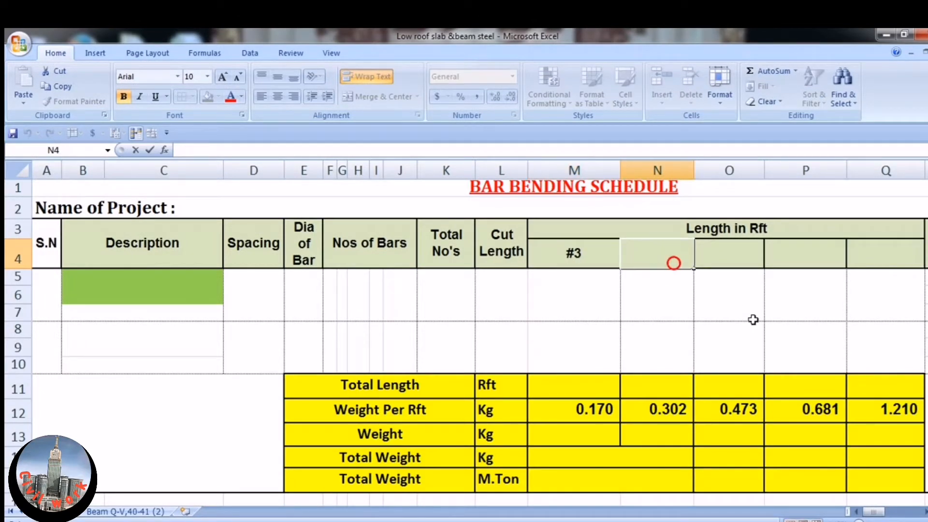
{"action": "type", "text": "#4"}
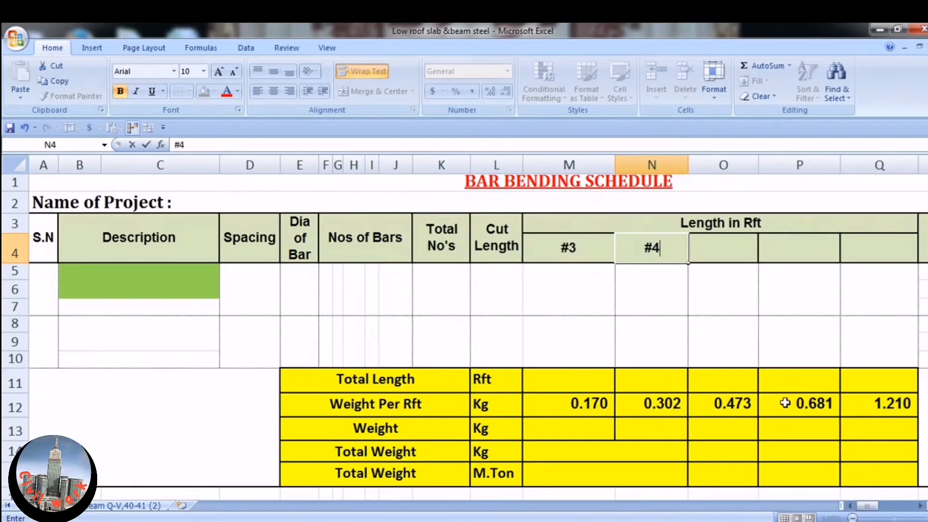
Step: Label the remaining bar size subcolumns under "Length in Rft" as "#5" in O4, "#6" in P4 and "#8" in Q4
{"action": "left_click", "coordinate": [725, 248]}
{"action": "type", "text": "#"}
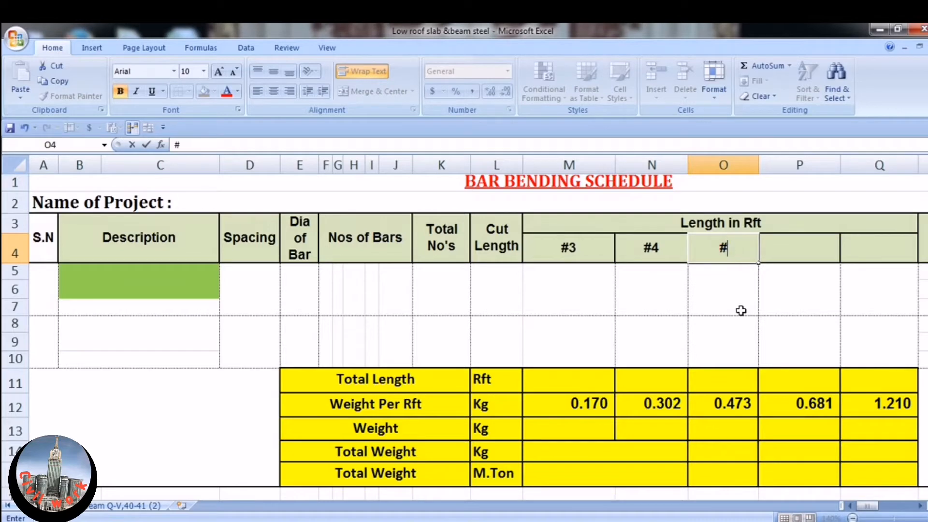
{"action": "type", "text": "5"}
{"action": "left_click", "coordinate": [795, 251]}
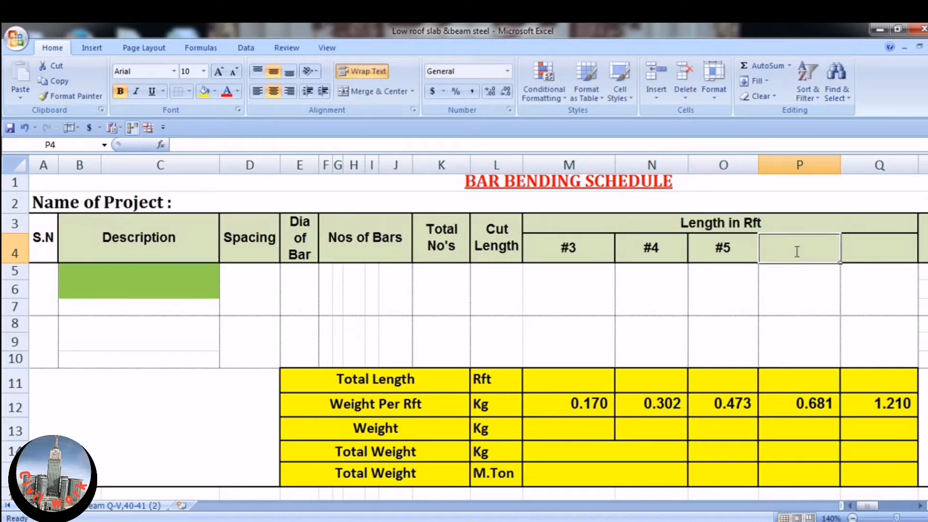
{"action": "type", "text": "#6"}
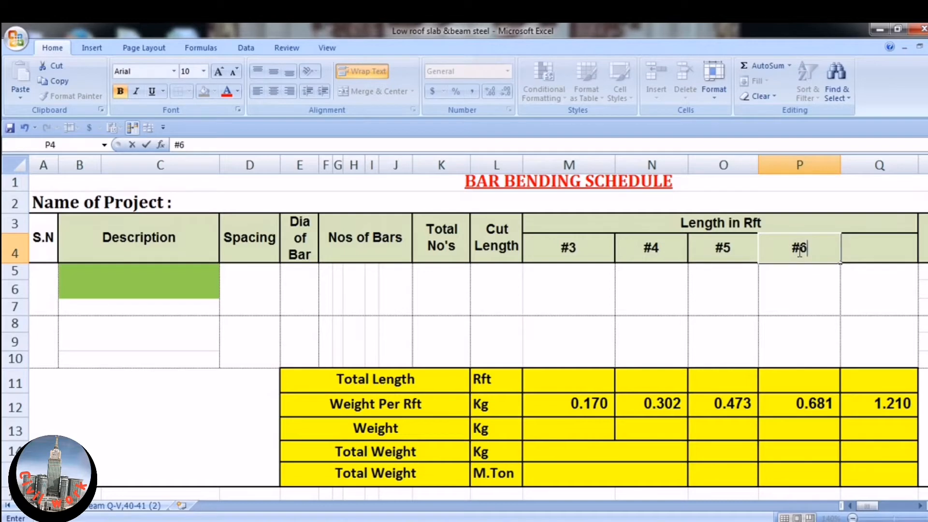
{"action": "left_click", "coordinate": [889, 254]}
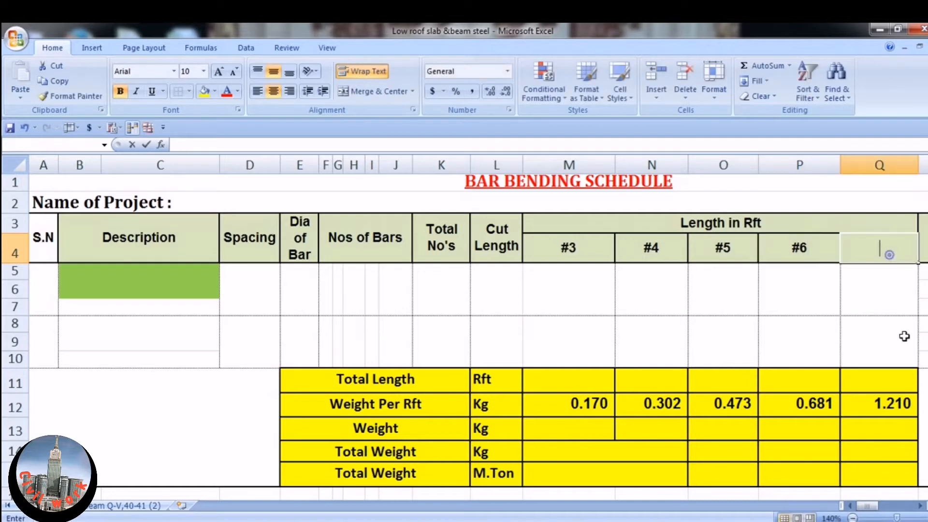
{"action": "type", "text": "#"}
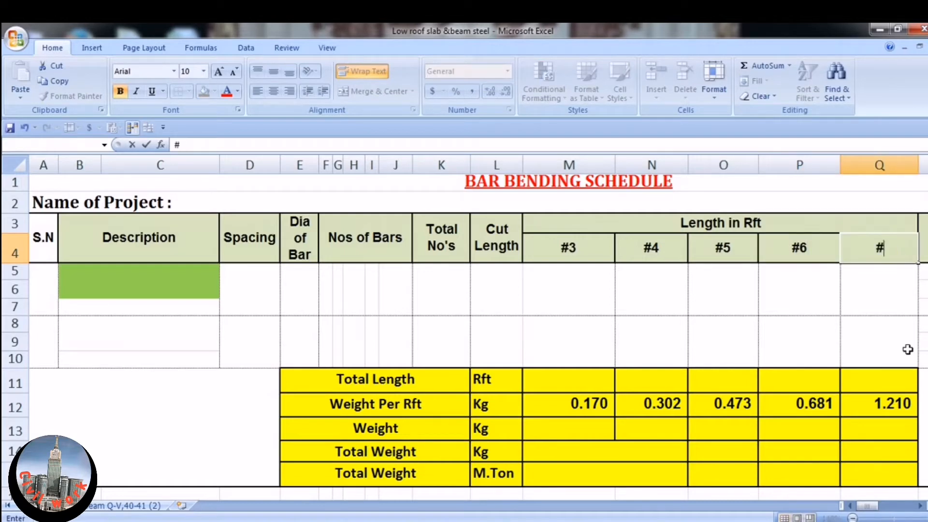
{"action": "type", "text": "8"}
Step: Enter the column heading "Shape" in the merged header cell R3 spanning columns R to W
{"action": "left_click", "coordinate": [920, 508]}
{"action": "left_click", "coordinate": [920, 507]}
{"action": "left_click", "coordinate": [919, 507]}
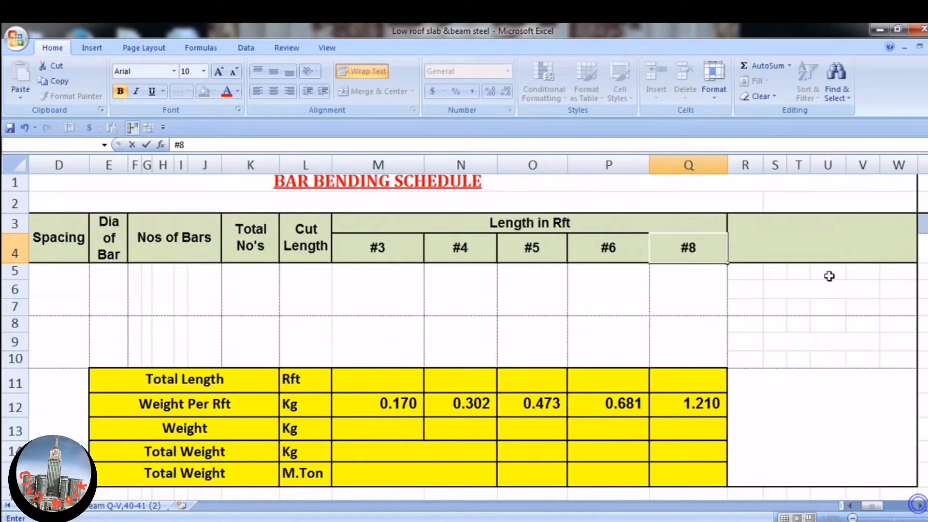
{"action": "left_click", "coordinate": [823, 237]}
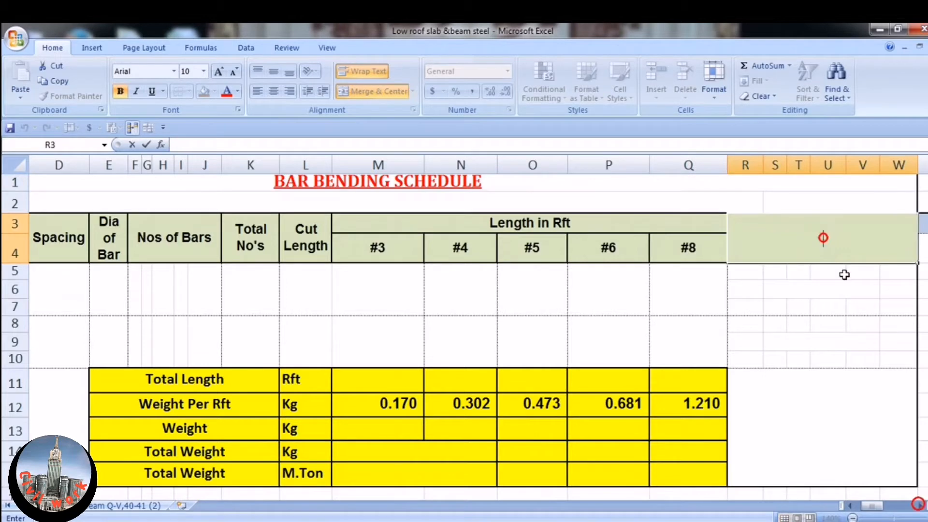
{"action": "type", "text": "Shap"}
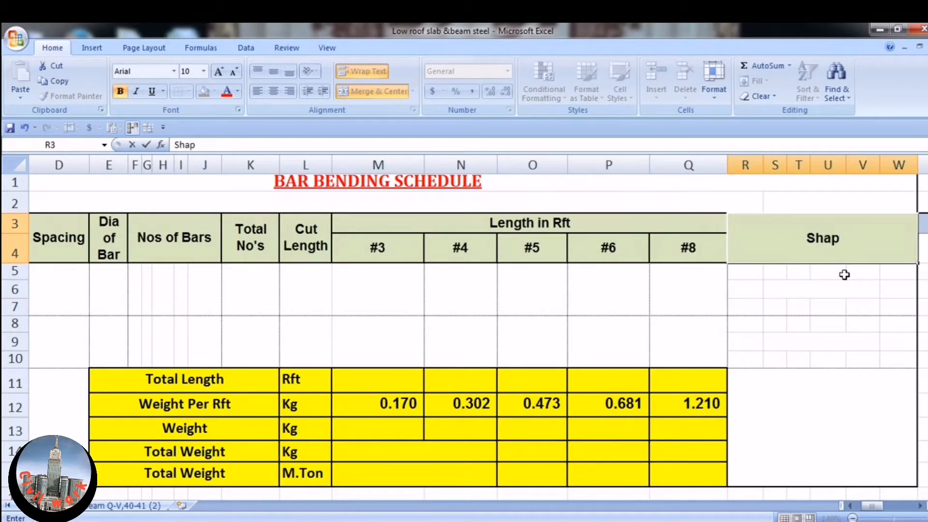
{"action": "type", "text": "e"}
Step: Start the first schedule item with serial number 1 in A5 and the description "slab" in the green cell B5
{"action": "left_click", "coordinate": [849, 506]}
{"action": "left_click", "coordinate": [849, 505]}
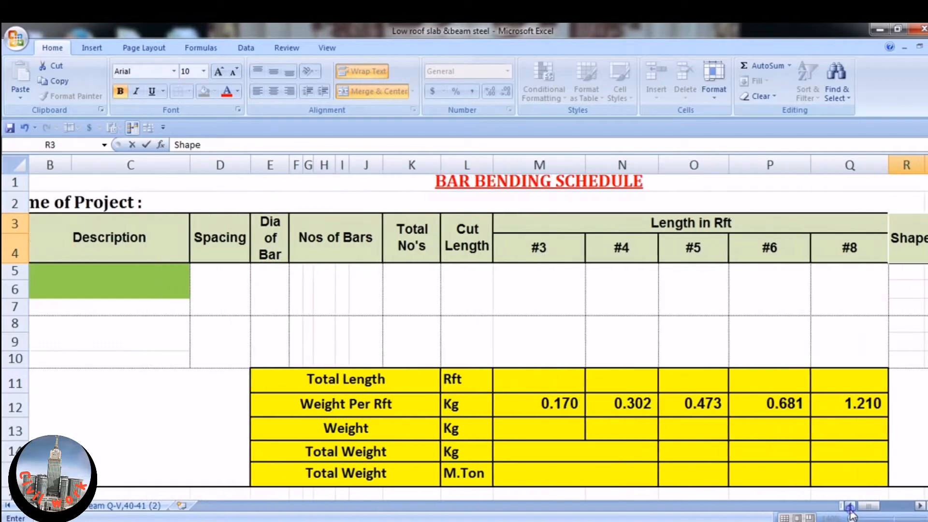
{"action": "left_click", "coordinate": [849, 506]}
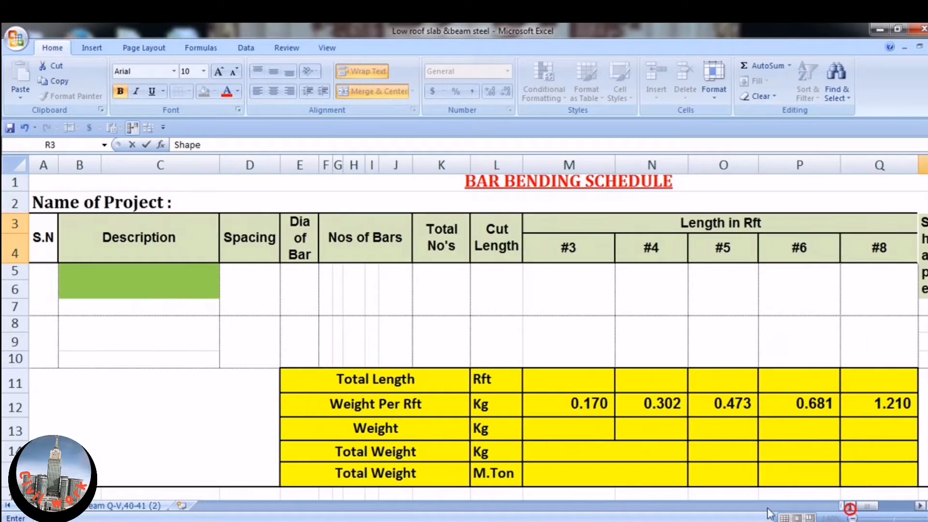
{"action": "left_click", "coordinate": [37, 304]}
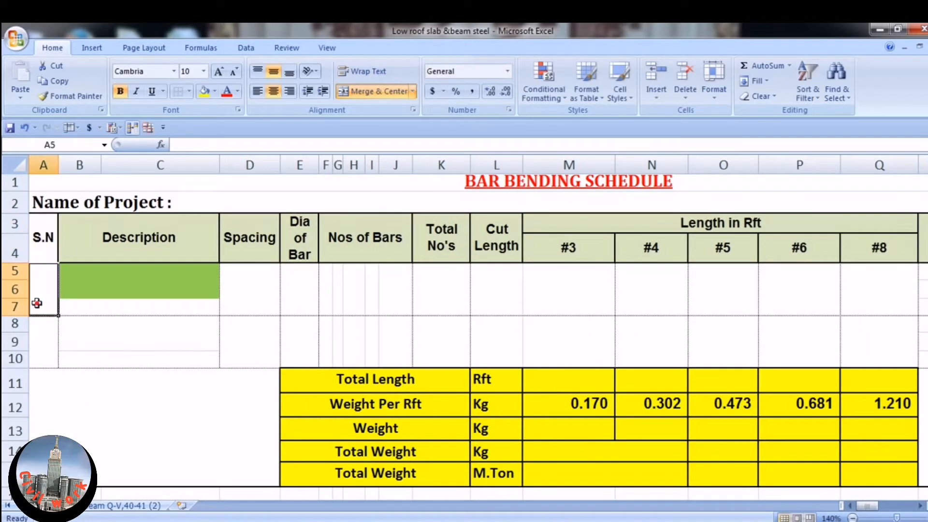
{"action": "type", "text": "1"}
{"action": "left_click", "coordinate": [116, 287]}
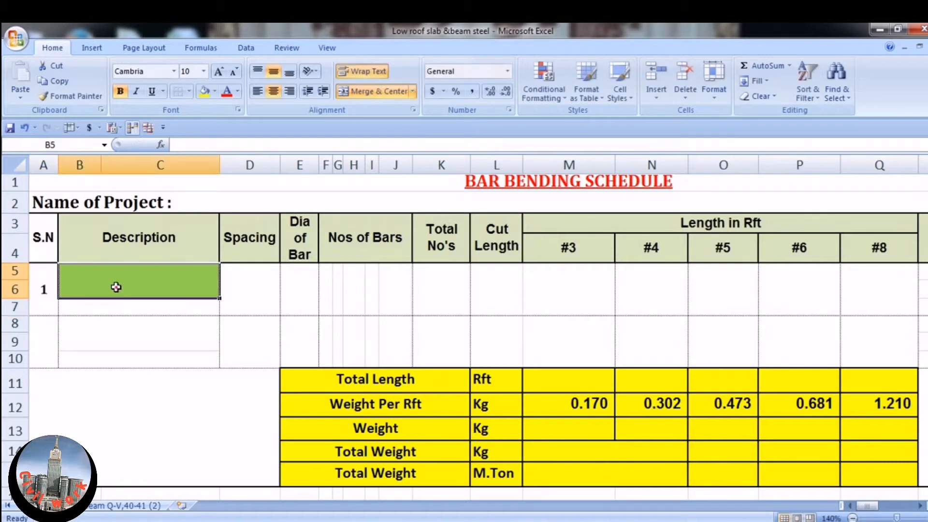
{"action": "type", "text": "s"}
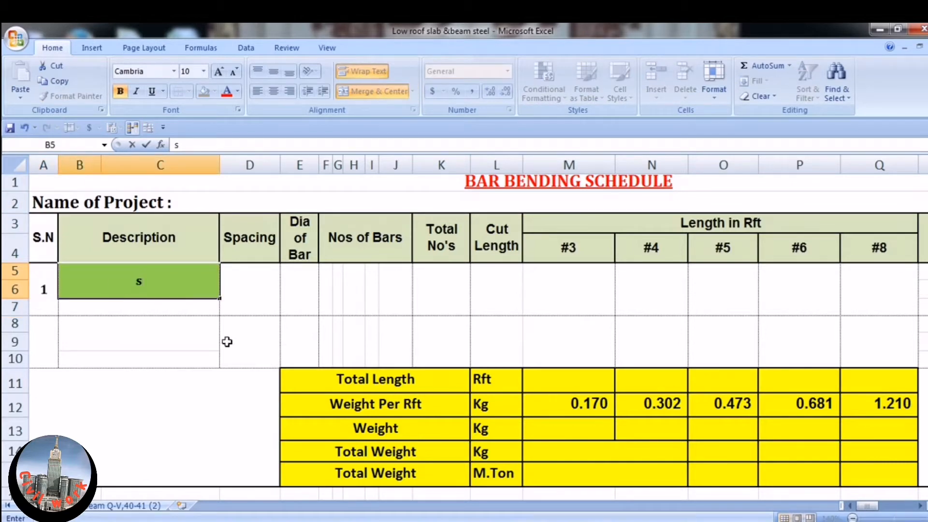
{"action": "type", "text": "lab"}
Step: Enter the bar description "Main Bars" in B7 below the slab title
{"action": "left_click", "coordinate": [178, 305]}
{"action": "type", "text": "m"}
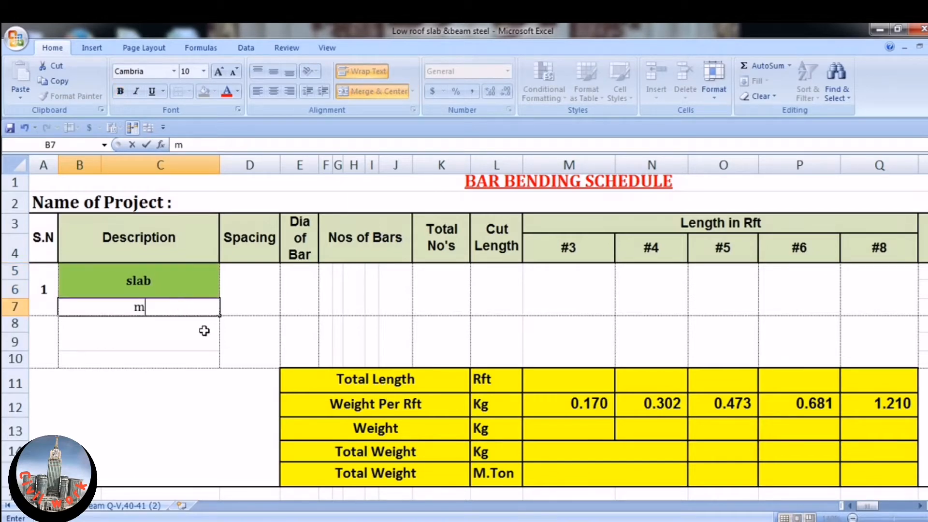
{"action": "type", "text": "a"}
{"action": "key", "text": "BackSpace"}
{"action": "key", "text": "BackSpace"}
{"action": "type", "text": "Main Ba"}
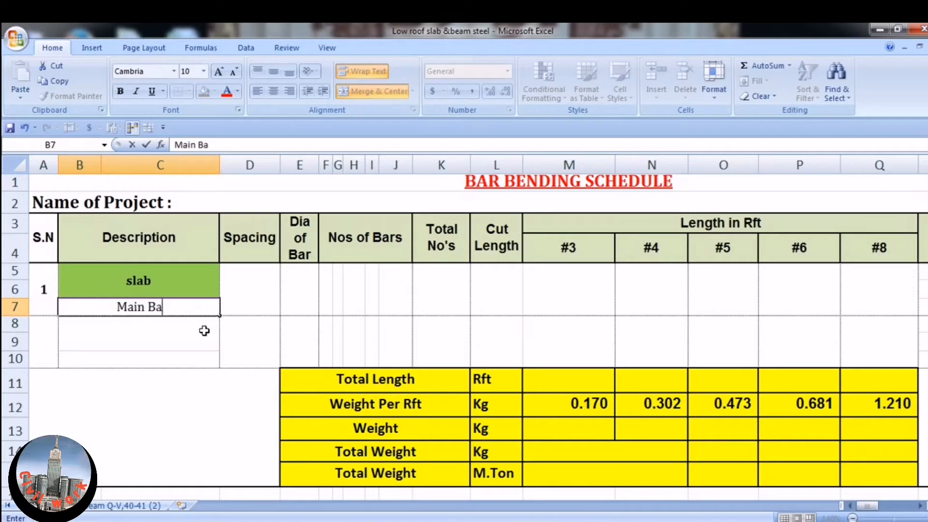
{"action": "type", "text": "rs"}
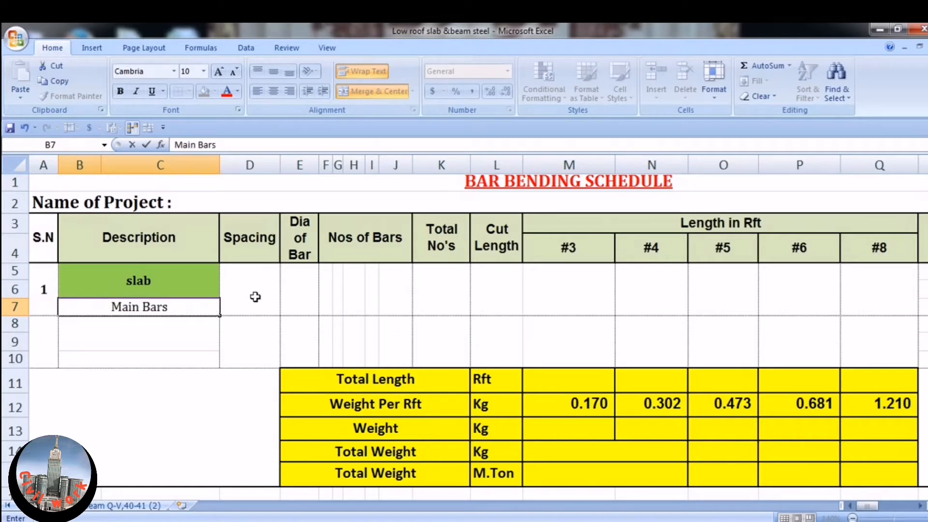
Step: Enter a spacing of 6" in D5 and a bar diameter of 4 in E5 for the main bars
{"action": "left_click", "coordinate": [255, 297]}
{"action": "type", "text": "6"}
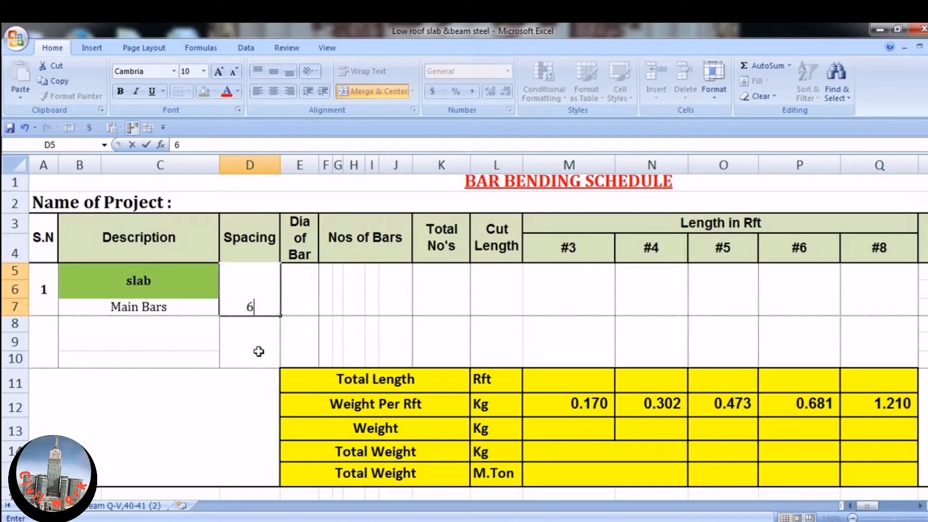
{"action": "type", "text": "\""}
{"action": "left_click", "coordinate": [298, 294]}
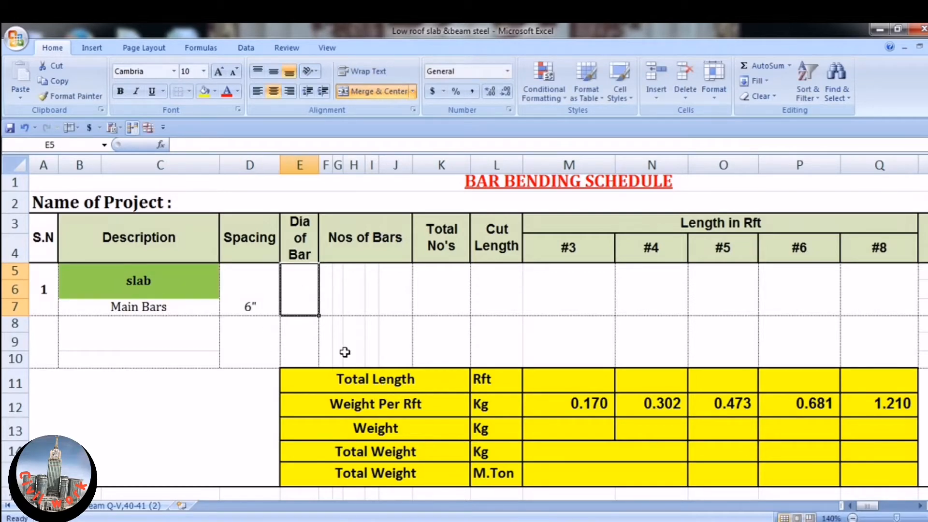
{"action": "type", "text": "4"}
Step: Fill in the main bars' Nos of Bars as 1 x 1 x 29 across cells F5 to J5
{"action": "left_click", "coordinate": [325, 309]}
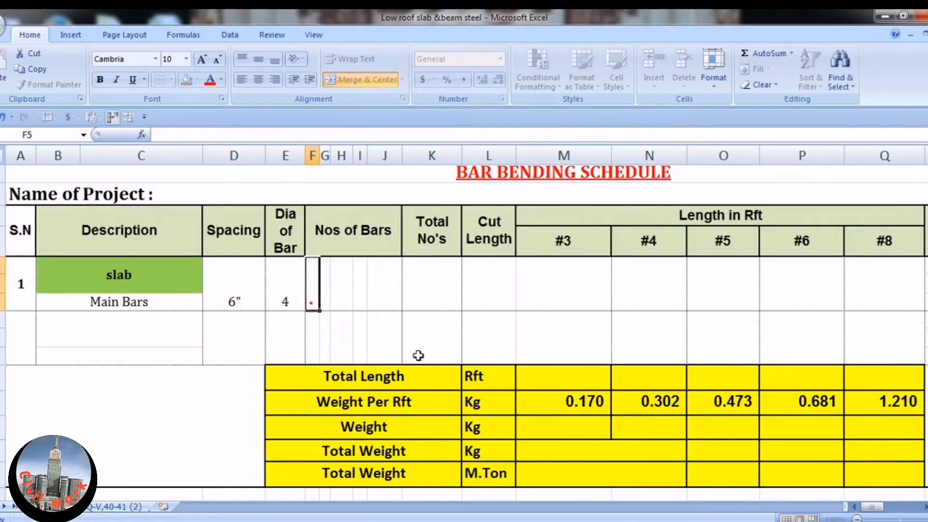
{"action": "type", "text": "1"}
{"action": "key", "text": "Tab"}
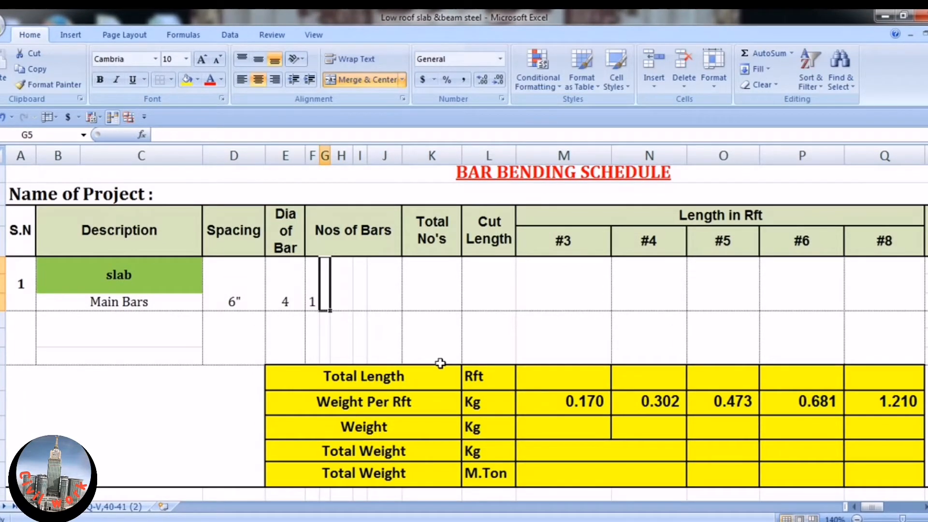
{"action": "type", "text": "x"}
{"action": "key", "text": "Tab"}
{"action": "type", "text": "1"}
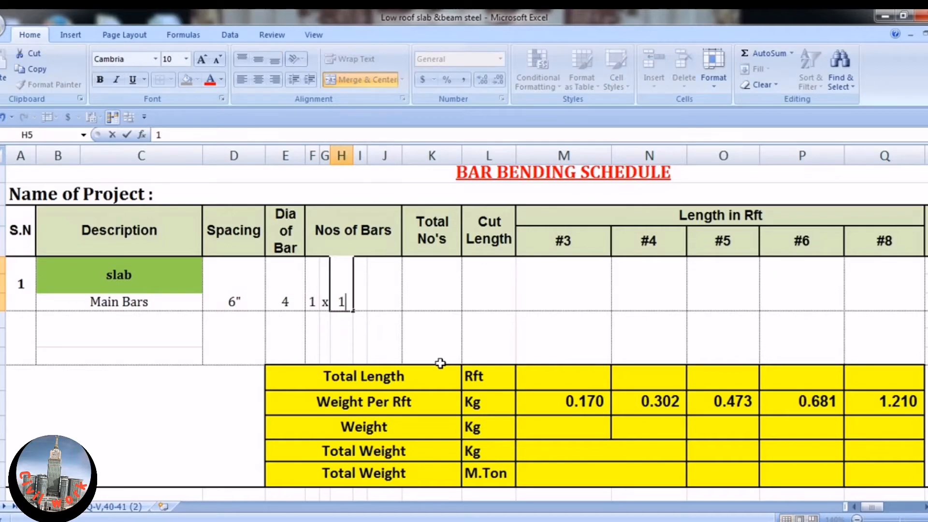
{"action": "key", "text": "Tab"}
{"action": "type", "text": "x"}
{"action": "key", "text": "Tab"}
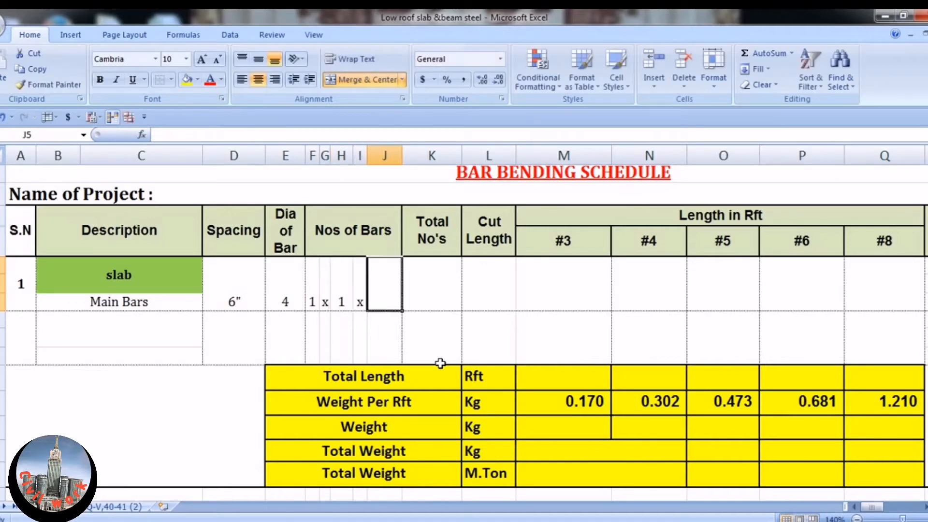
{"action": "type", "text": "29"}
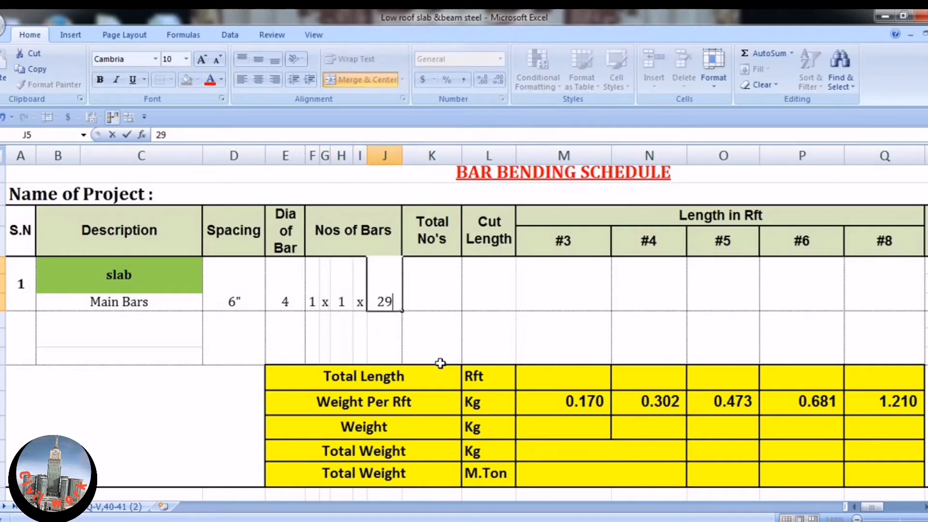
{"action": "key", "text": "Tab"}
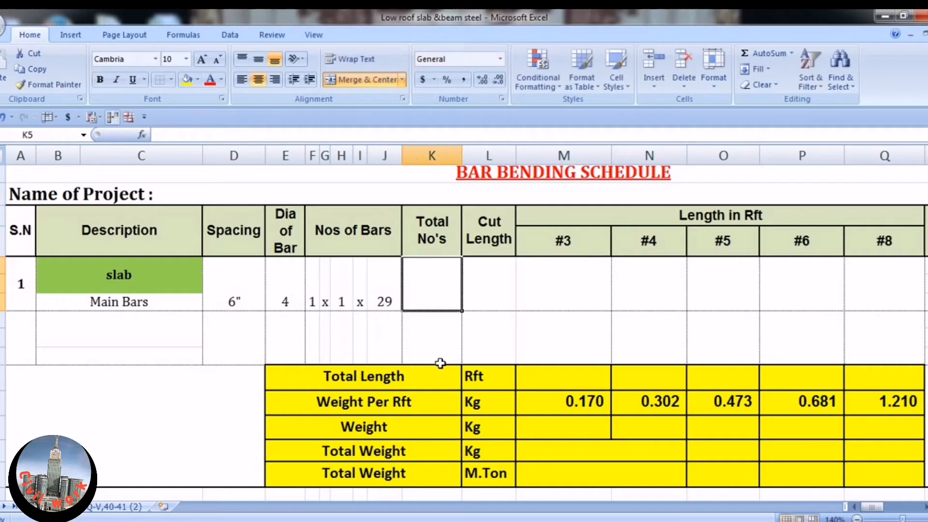
Step: Calculate Total No's for the main bars in K5 with a formula multiplying the row's Nos of Bars values, starting with =J5*H5
{"action": "double_click", "coordinate": [434, 298]}
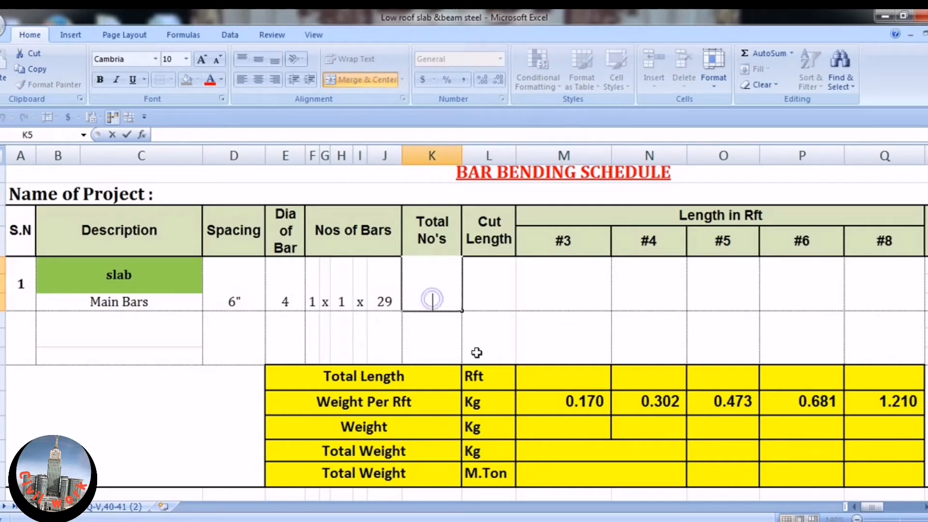
{"action": "type", "text": "=J5*I5"}
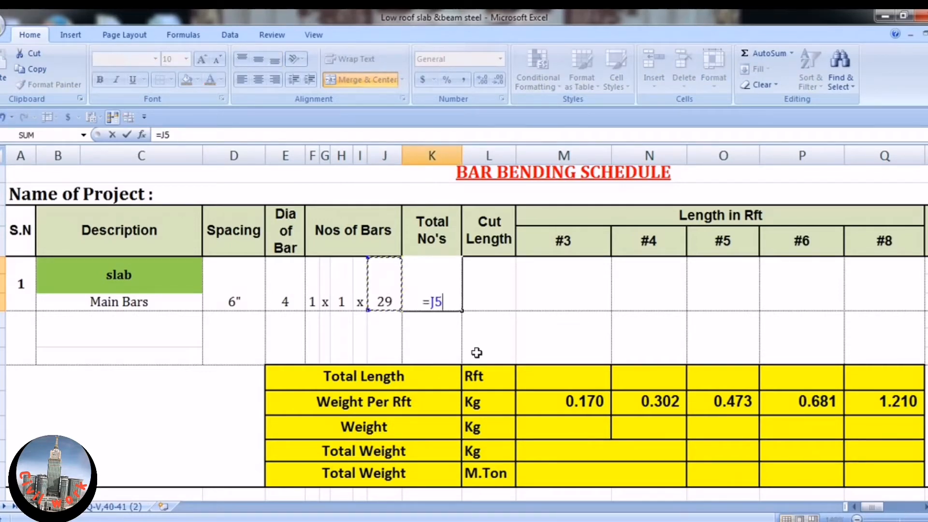
{"action": "key", "text": "BackSpace"}
{"action": "key", "text": "BackSpace"}
{"action": "type", "text": "H5*I5"}
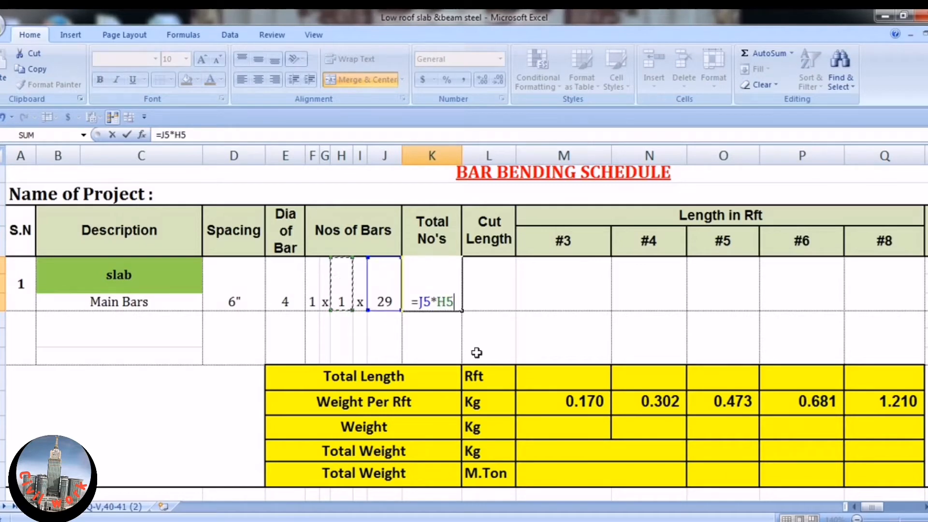
{"action": "key", "text": "Left"}
{"action": "key", "text": "Left"}
{"action": "key", "text": "Left"}
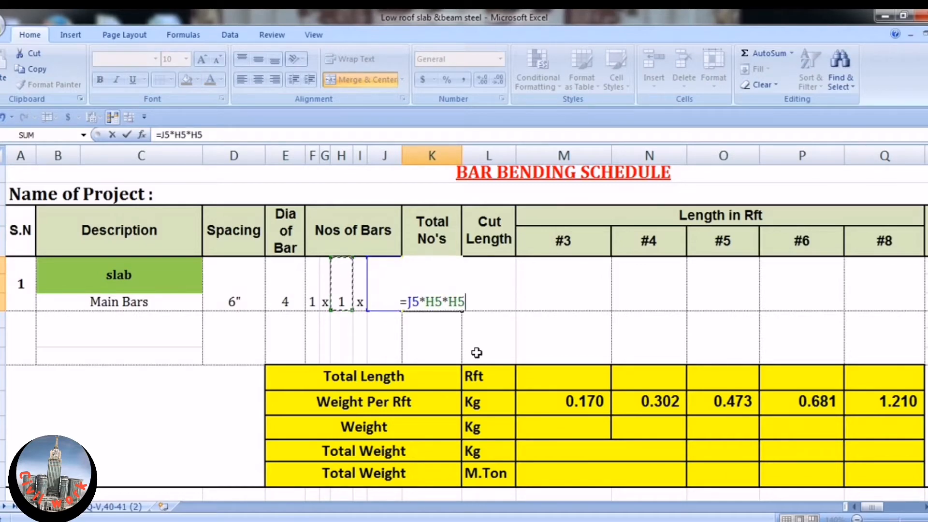
{"action": "key", "text": "Return"}
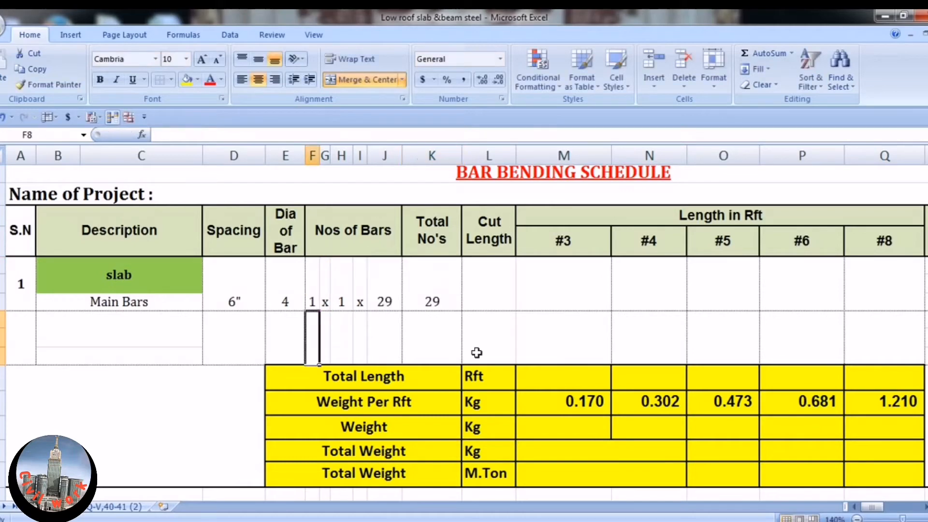
Step: Enter a cut length of 25.75 for the main bars in L5
{"action": "left_click", "coordinate": [478, 302]}
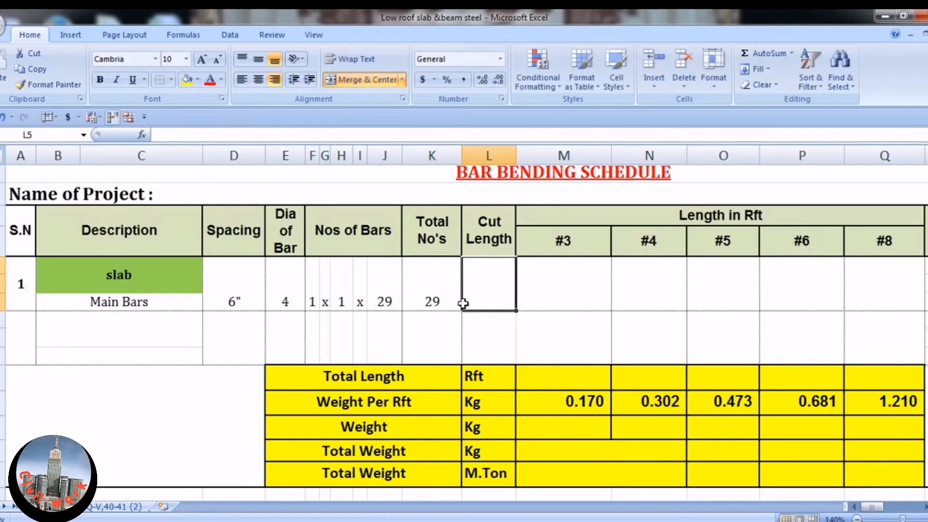
{"action": "double_click", "coordinate": [492, 293]}
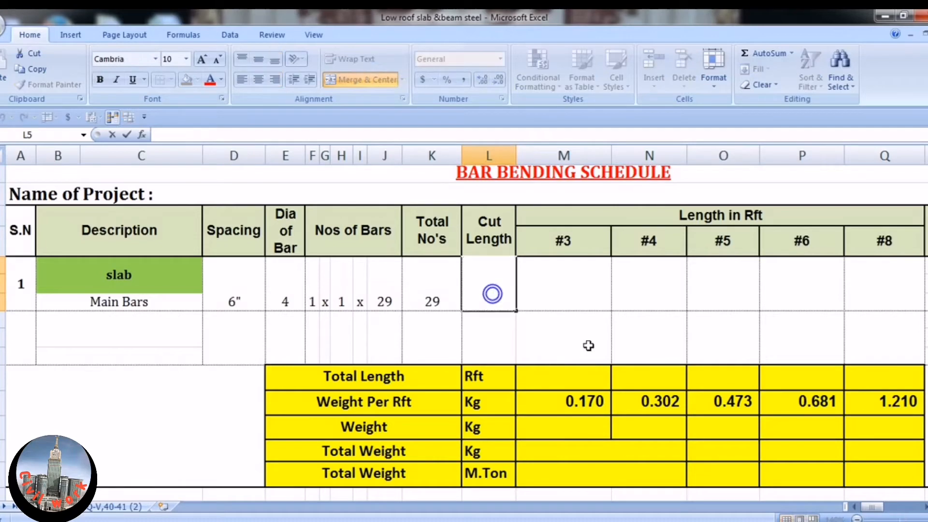
{"action": "type", "text": "25.75"}
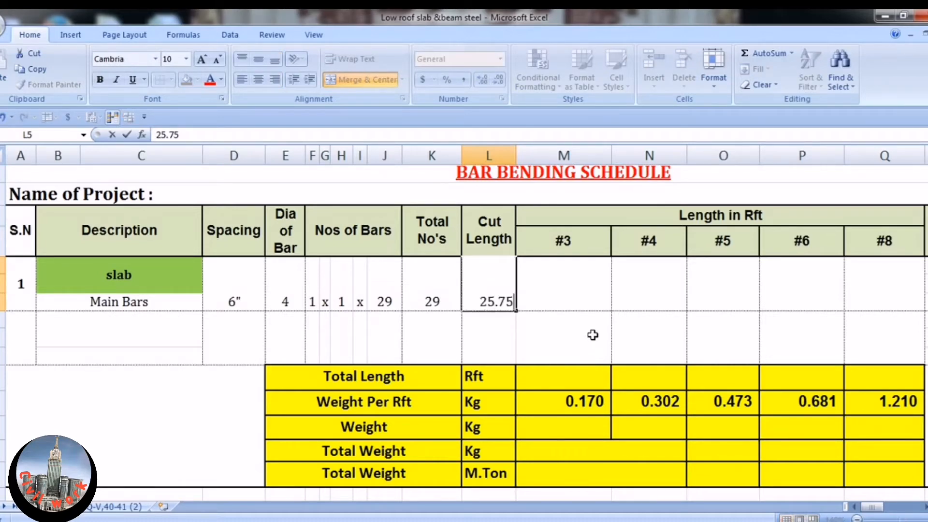
{"action": "left_click", "coordinate": [590, 338]}
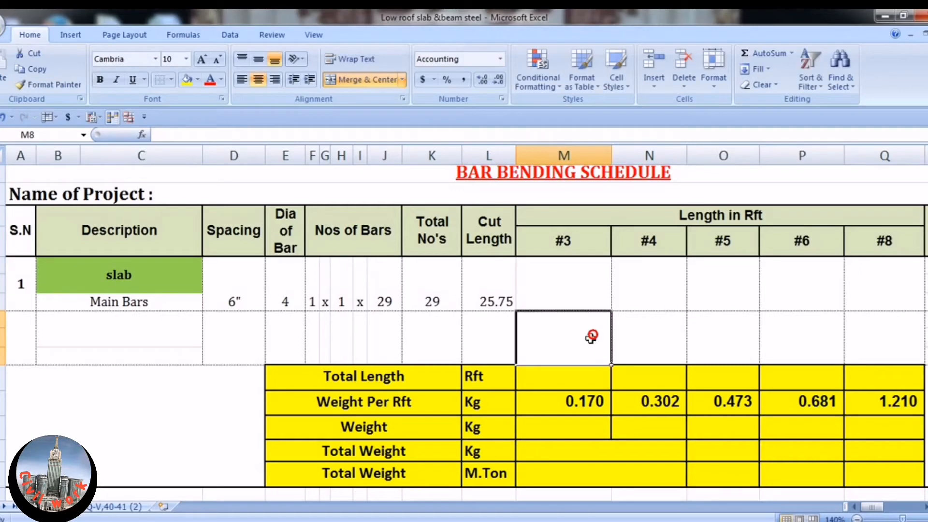
Step: Calculate the main bars' #3 length in M5 with the formula =IF(E5=3,(K5*L5),0)
{"action": "left_click", "coordinate": [542, 286]}
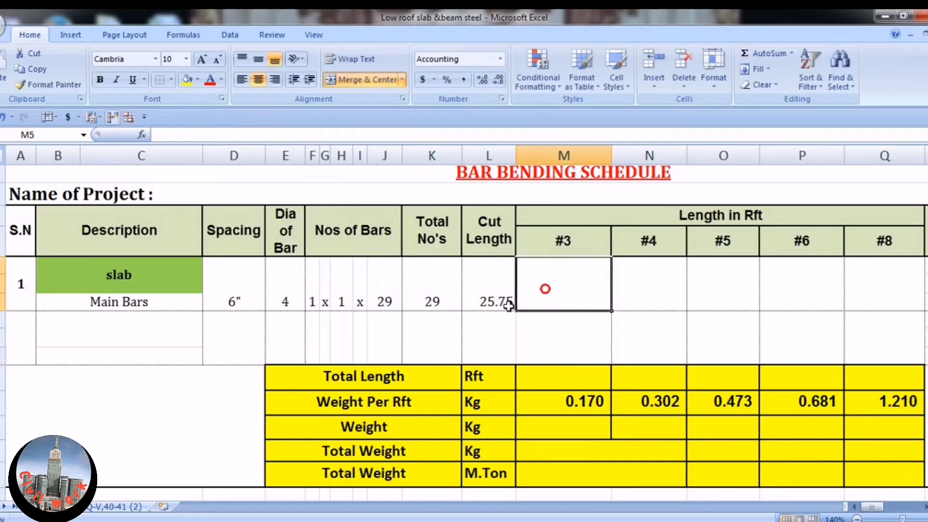
{"action": "double_click", "coordinate": [583, 294]}
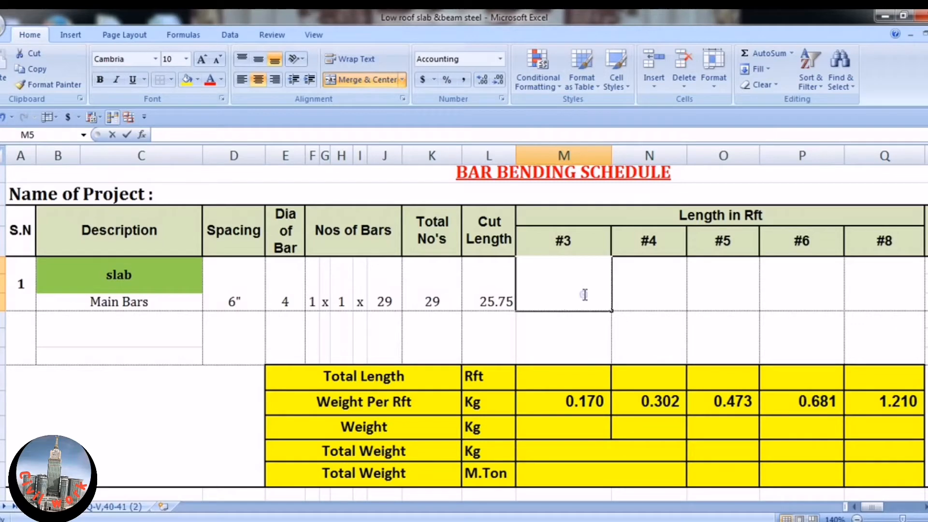
{"action": "type", "text": "="}
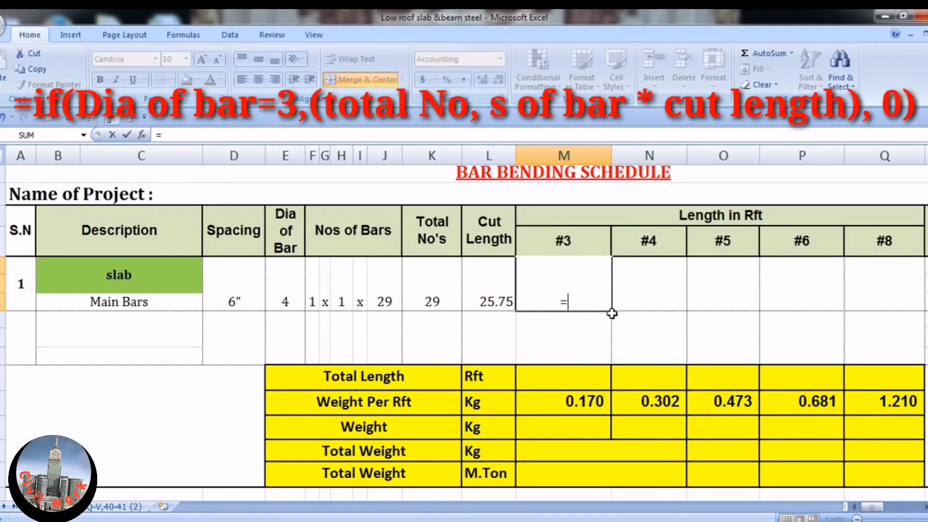
{"action": "type", "text": "if"}
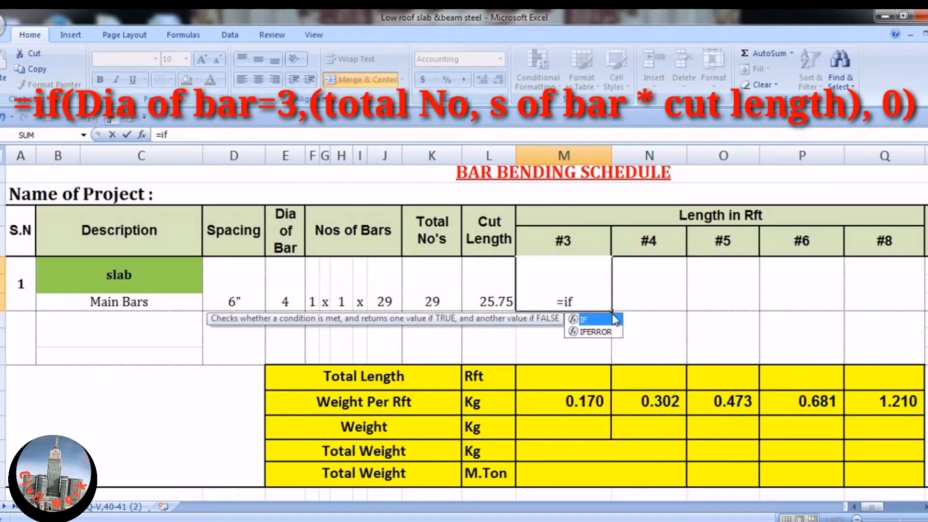
{"action": "type", "text": "("}
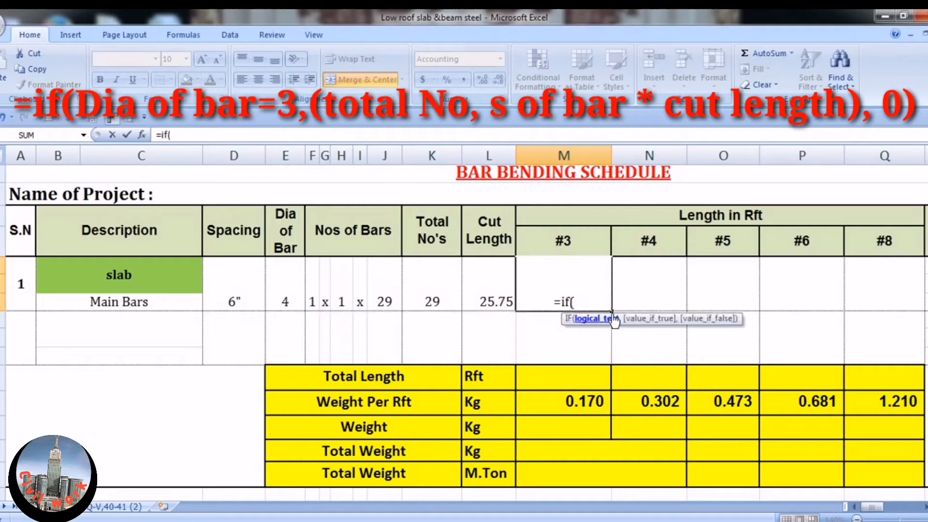
{"action": "left_click", "coordinate": [285, 282]}
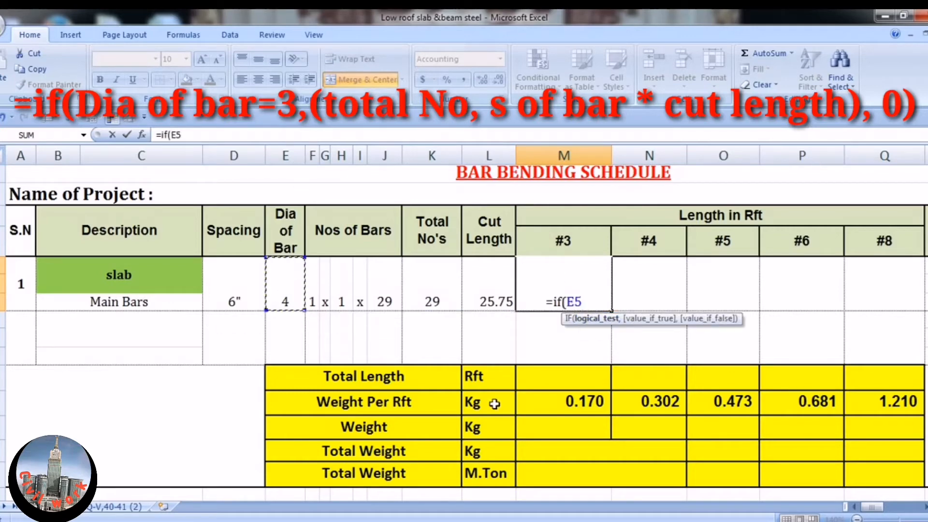
{"action": "type", "text": "="}
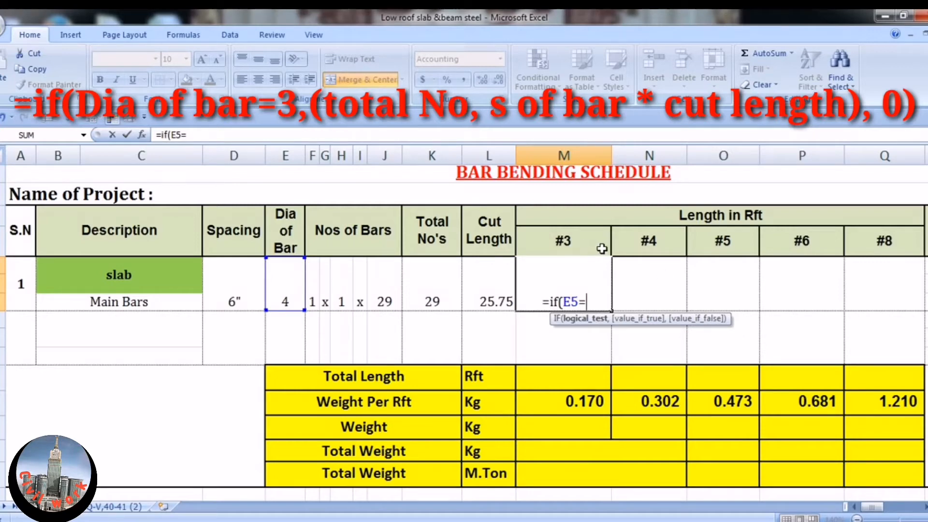
{"action": "type", "text": "3"}
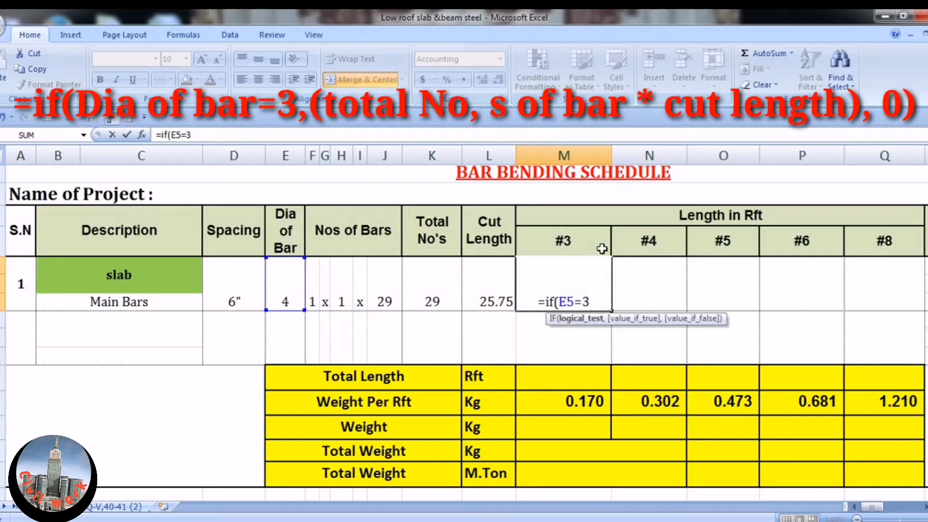
{"action": "type", "text": ","}
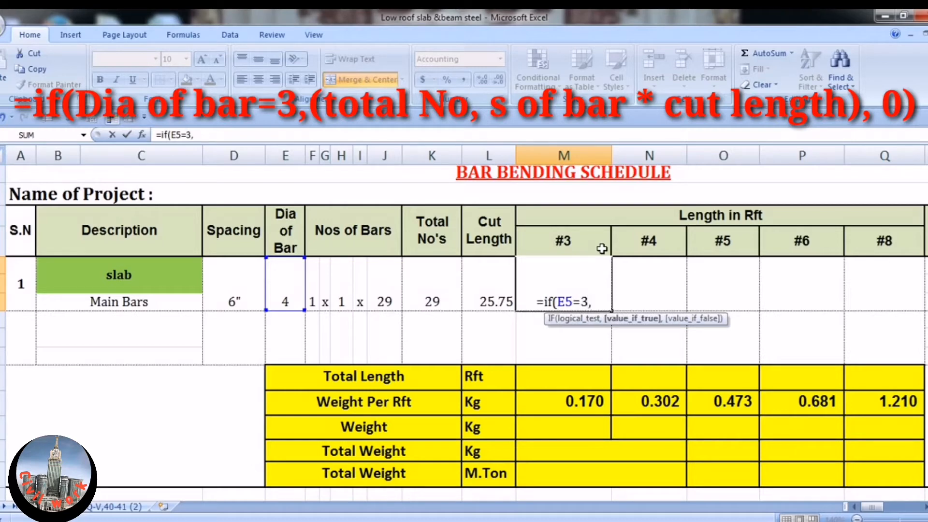
{"action": "type", "text": "("}
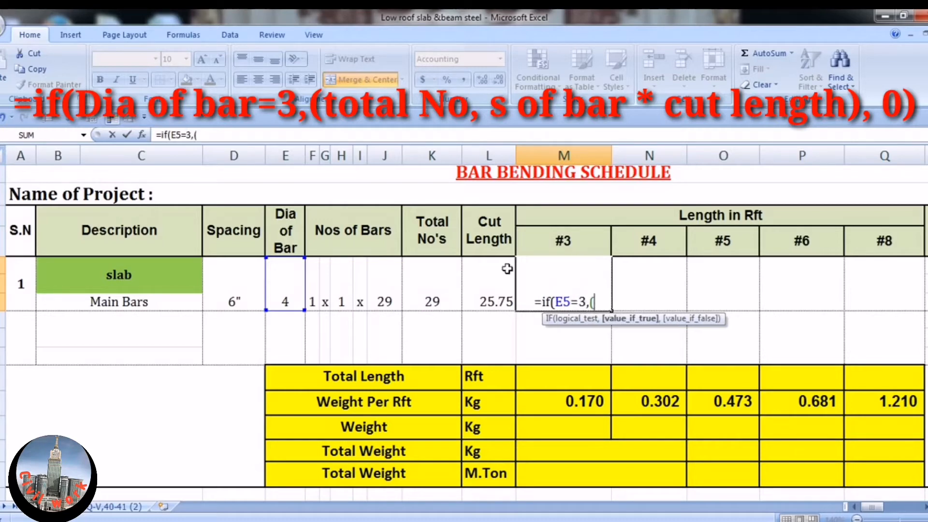
{"action": "left_click", "coordinate": [440, 293]}
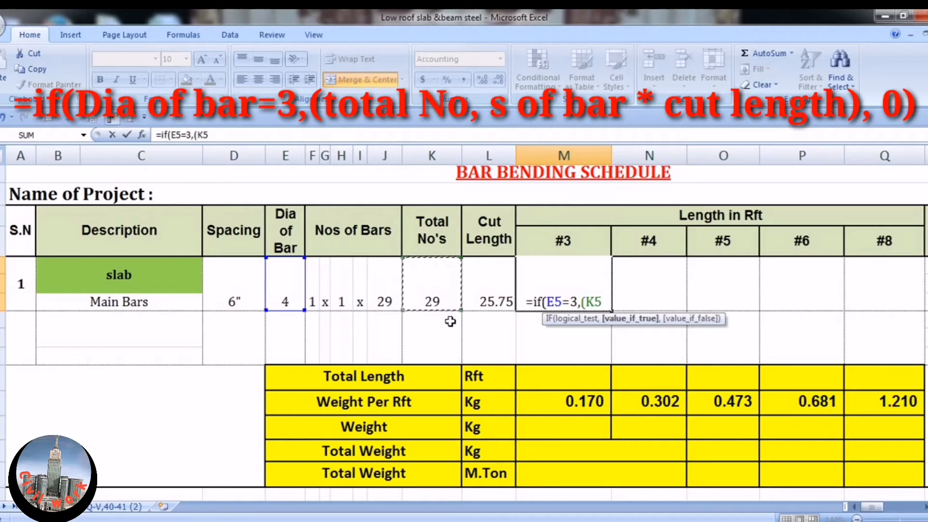
{"action": "type", "text": "*"}
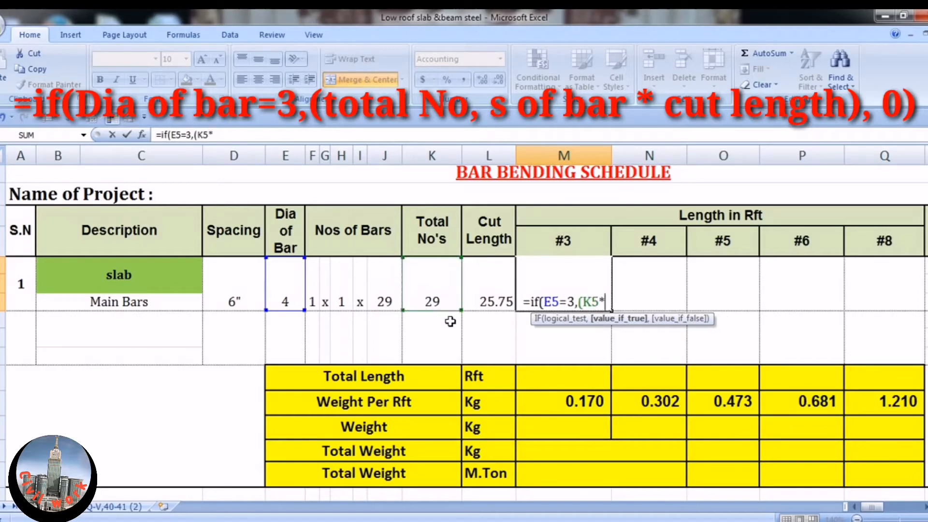
{"action": "left_click", "coordinate": [486, 292]}
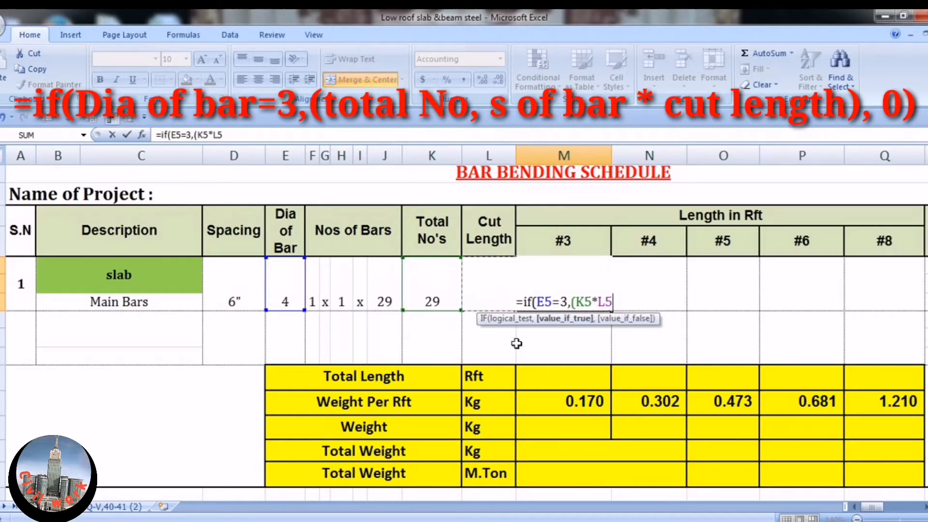
{"action": "type", "text": ")"}
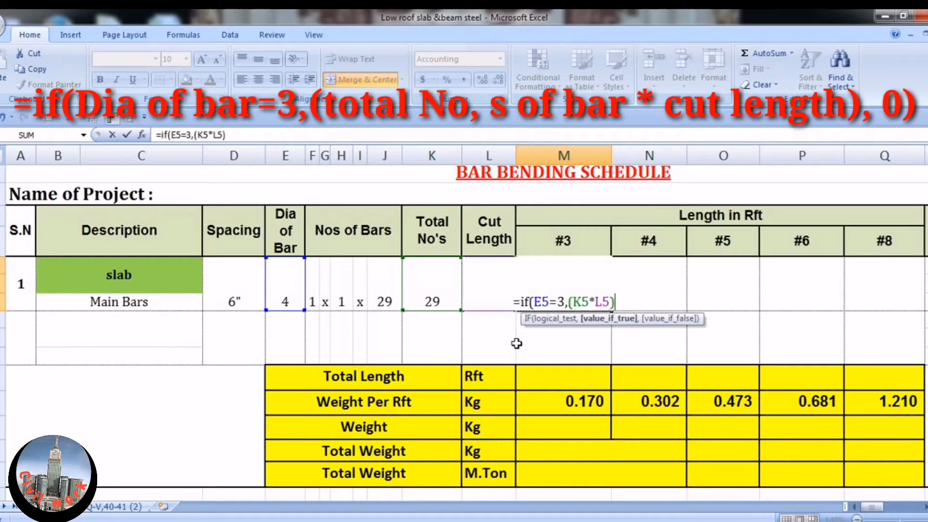
{"action": "type", "text": ",0"}
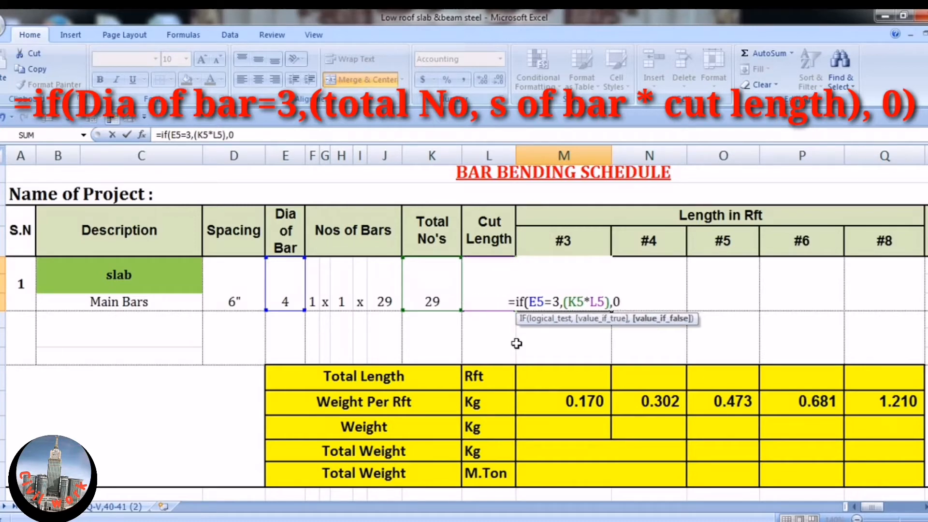
{"action": "type", "text": ")"}
{"action": "key", "text": "Return"}
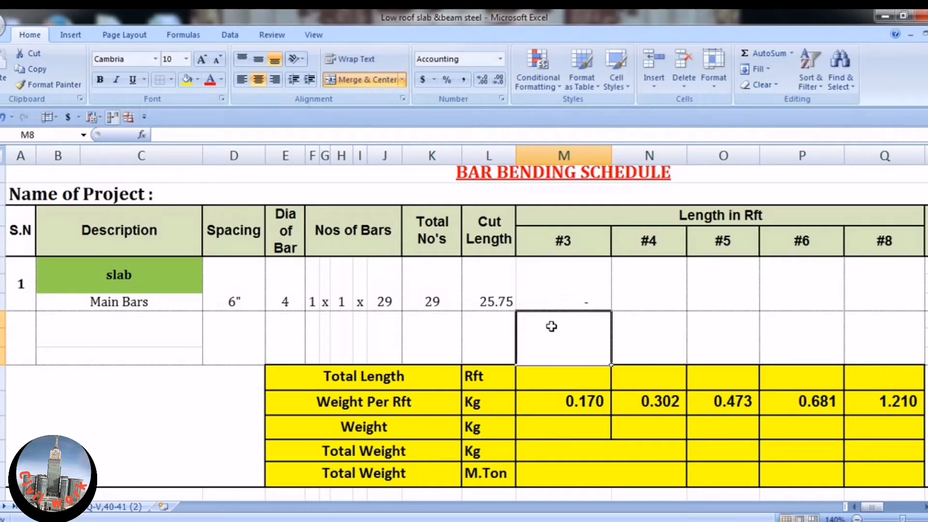
{"action": "left_click", "coordinate": [563, 287]}
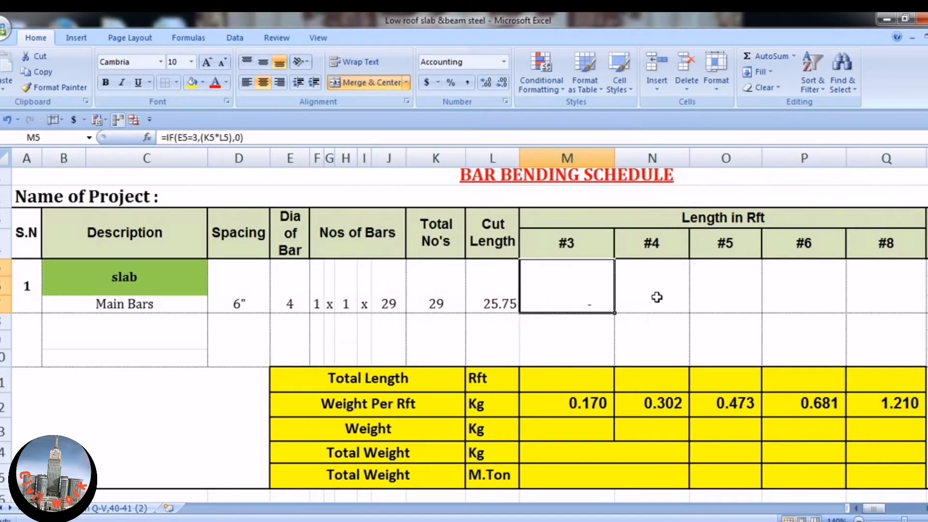
Step: Calculate the main bars' #4 length in N5 with the formula =IF(E5=4,(K5*L5),0)
{"action": "left_click", "coordinate": [656, 297]}
{"action": "double_click", "coordinate": [656, 297]}
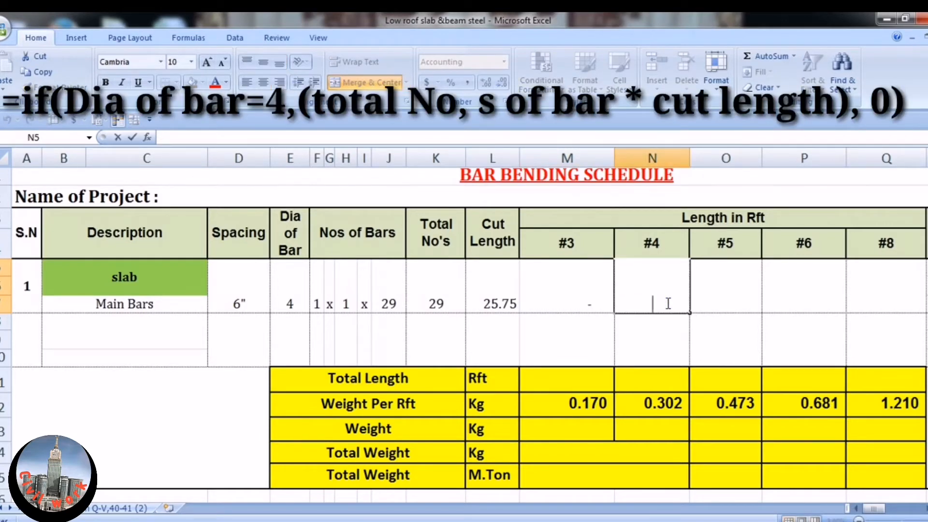
{"action": "type", "text": "=if"}
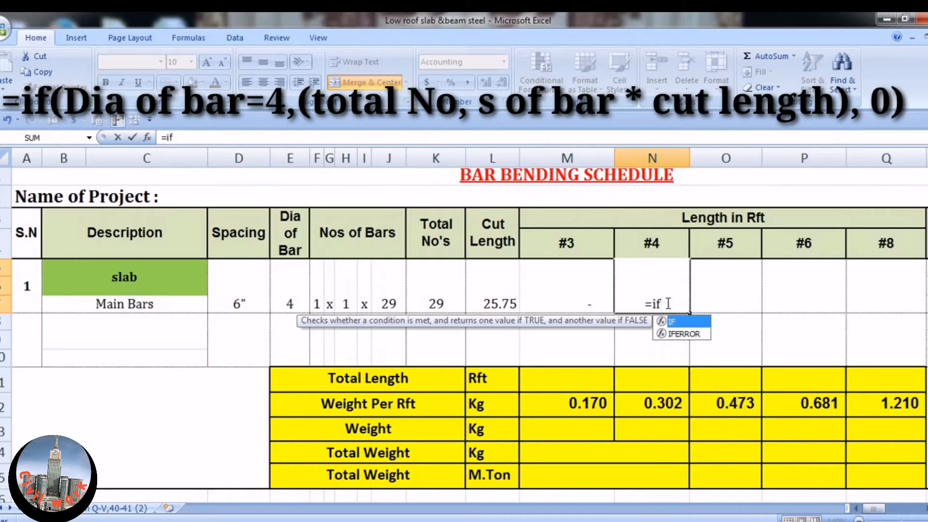
{"action": "type", "text": "("}
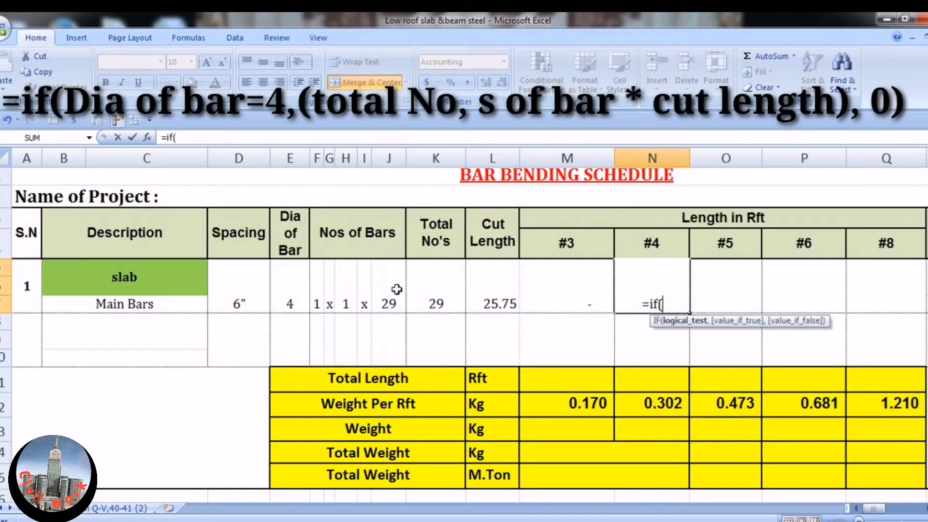
{"action": "left_click", "coordinate": [292, 296]}
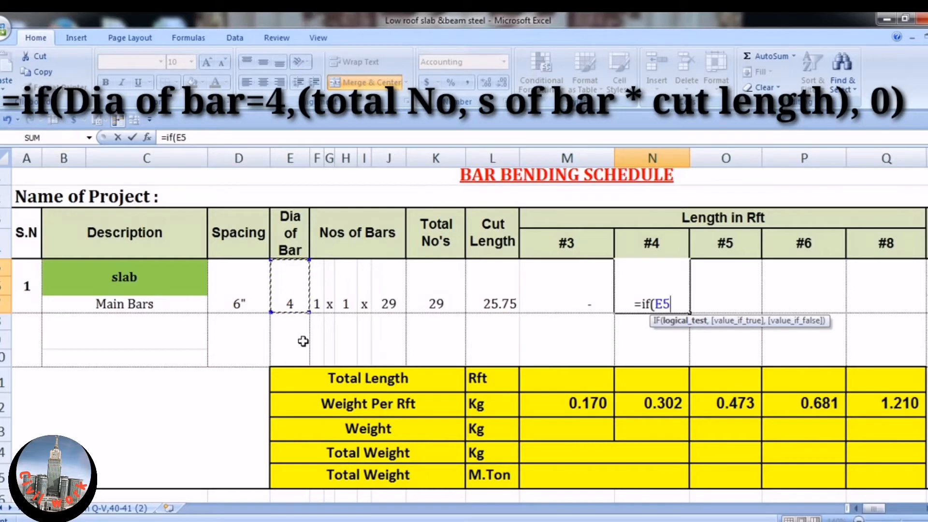
{"action": "type", "text": "="}
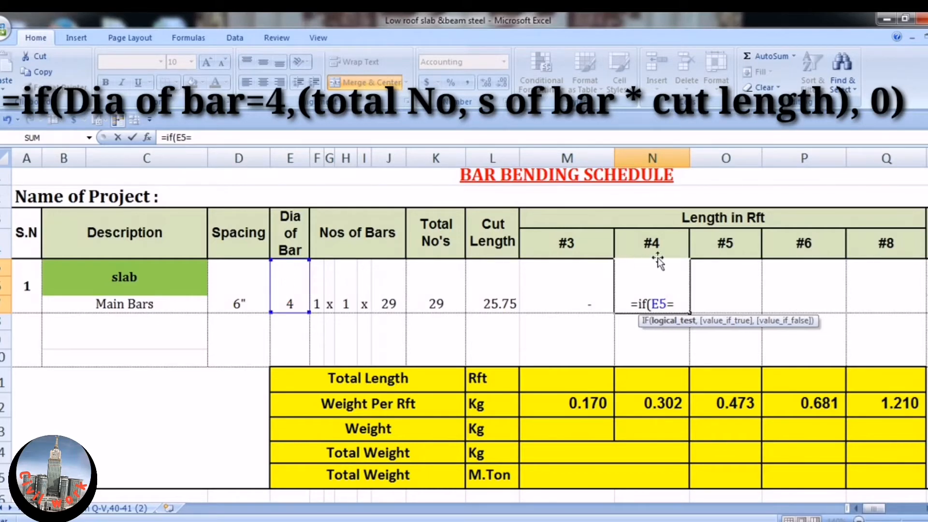
{"action": "type", "text": "4"}
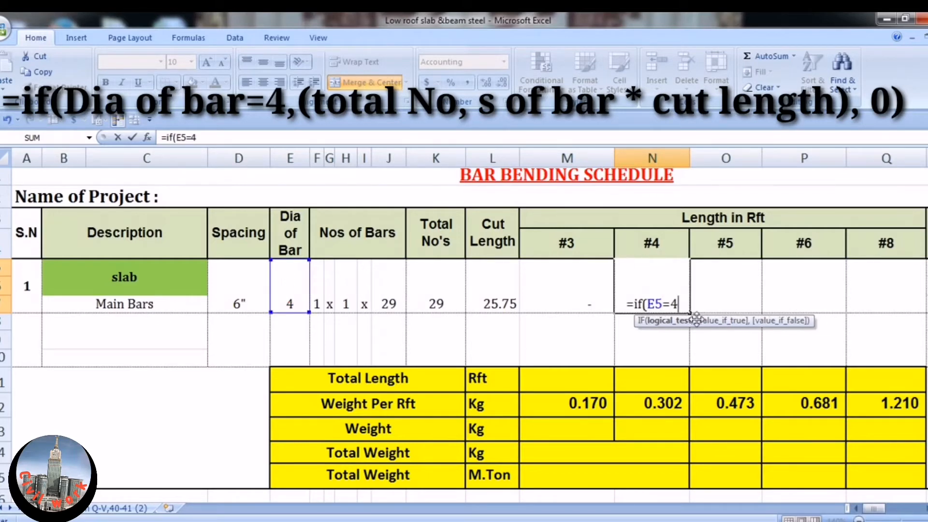
{"action": "type", "text": ","}
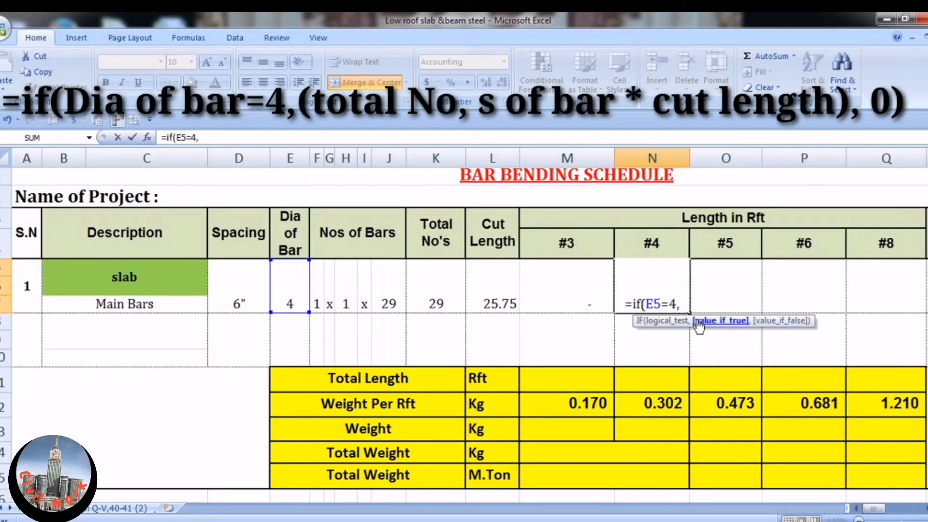
{"action": "type", "text": "("}
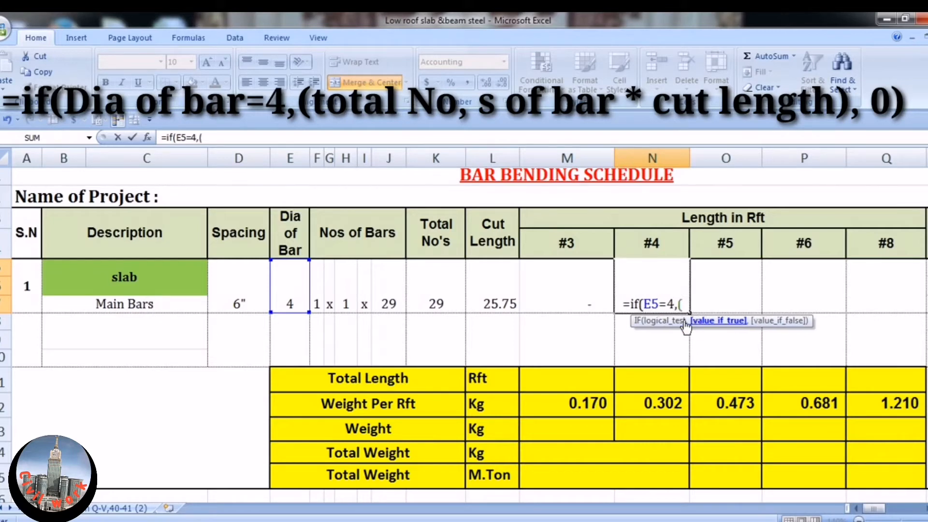
{"action": "left_click", "coordinate": [441, 295]}
{"action": "type", "text": "*"}
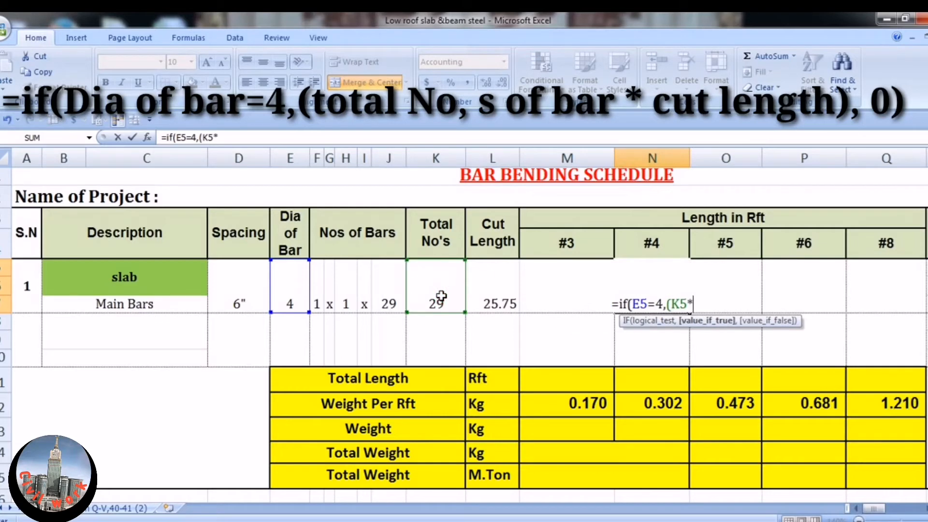
{"action": "left_click", "coordinate": [511, 301]}
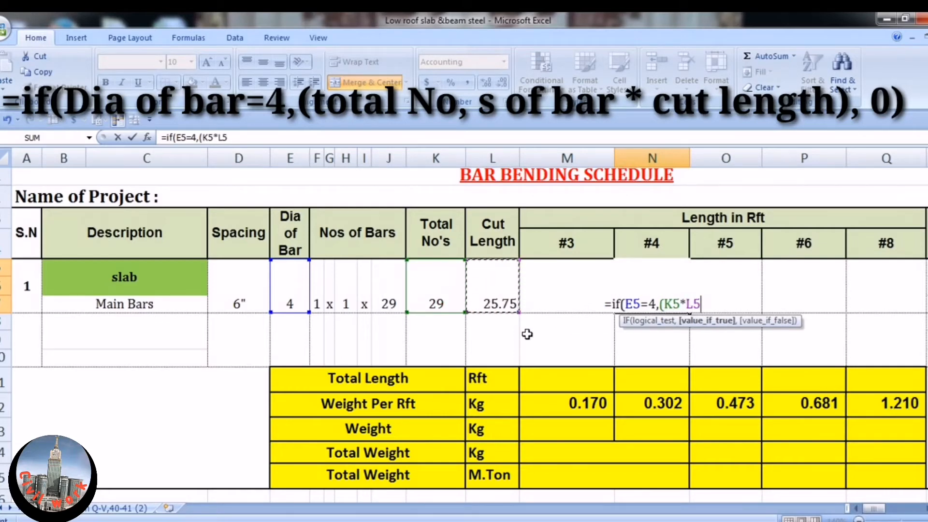
{"action": "type", "text": ")"}
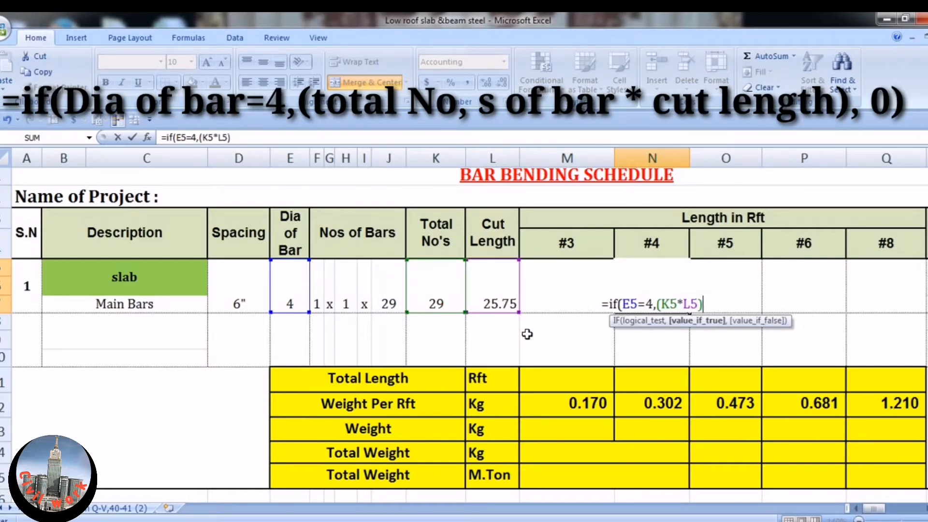
{"action": "type", "text": ",0"}
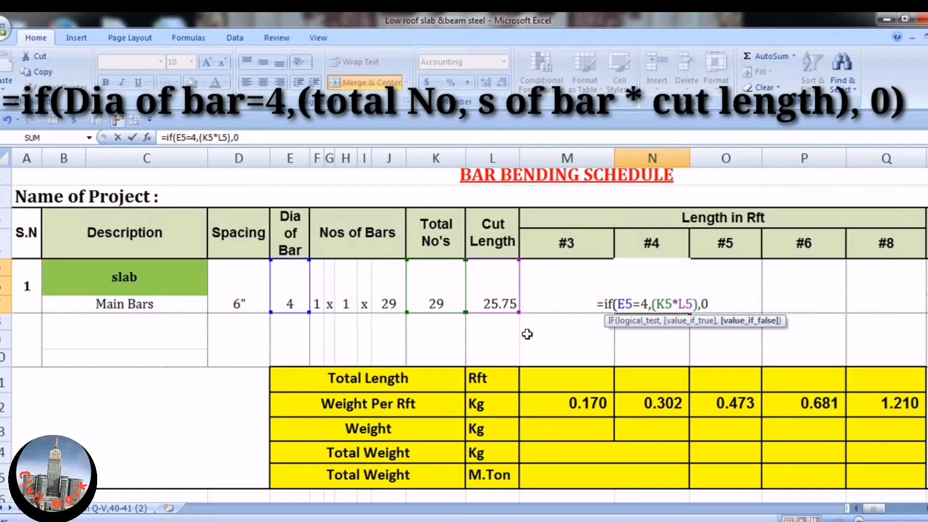
{"action": "key", "text": "Return"}
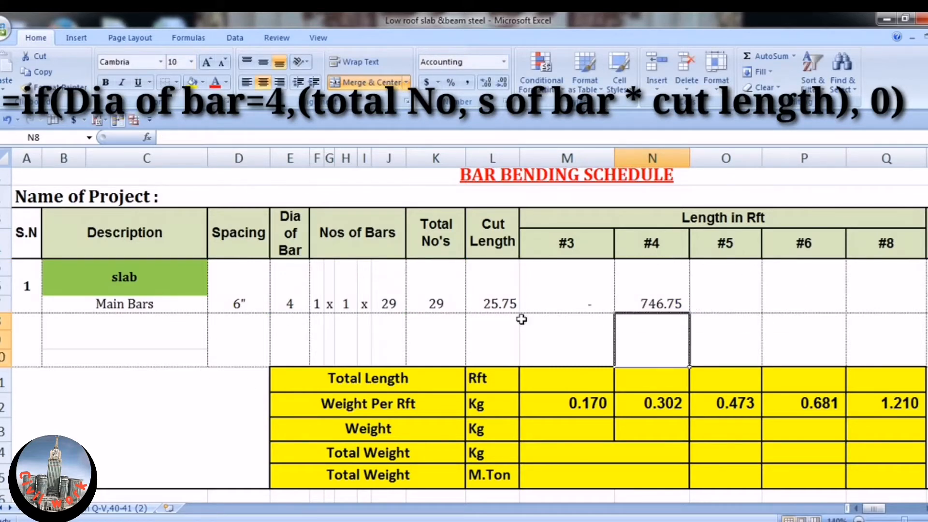
Step: Calculate the main bars' #5 length in O5 with the formula =IF(E5=5,(K5*L5),0)
{"action": "left_click", "coordinate": [732, 290]}
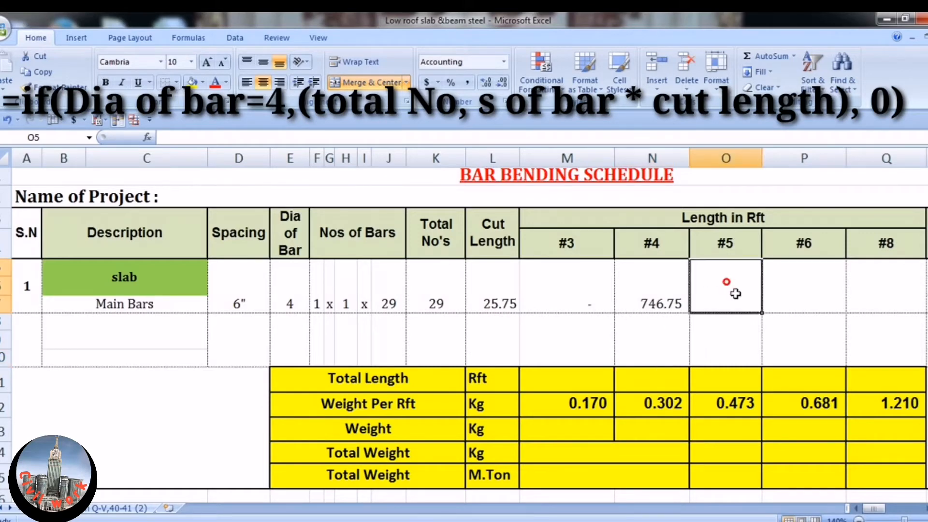
{"action": "double_click", "coordinate": [734, 293]}
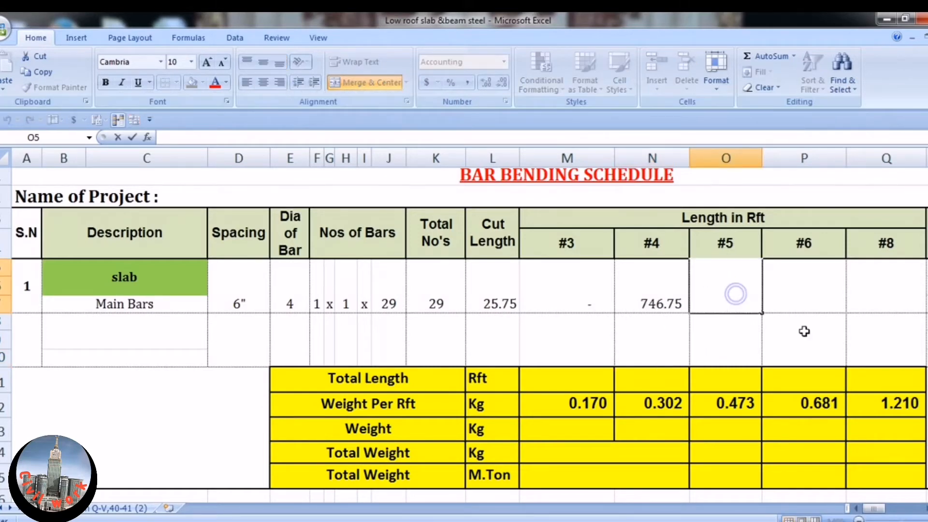
{"action": "type", "text": "="}
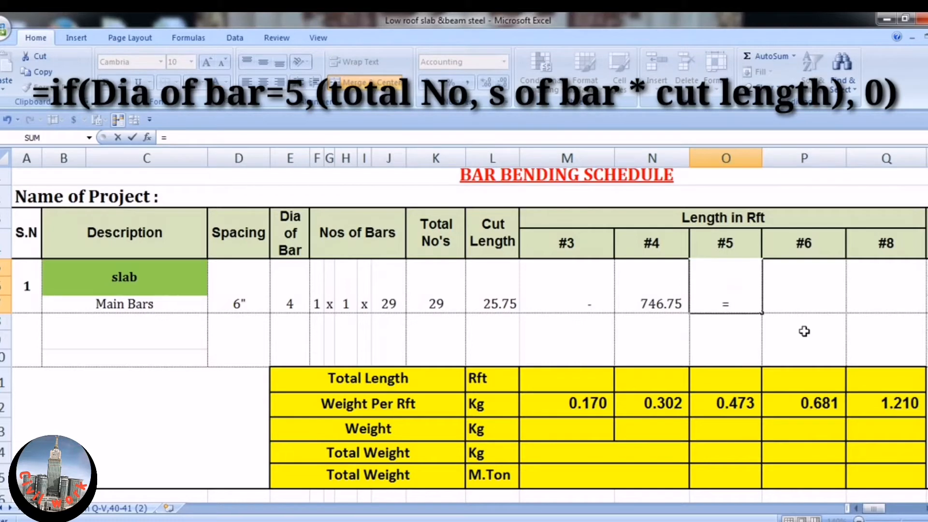
{"action": "type", "text": "if"}
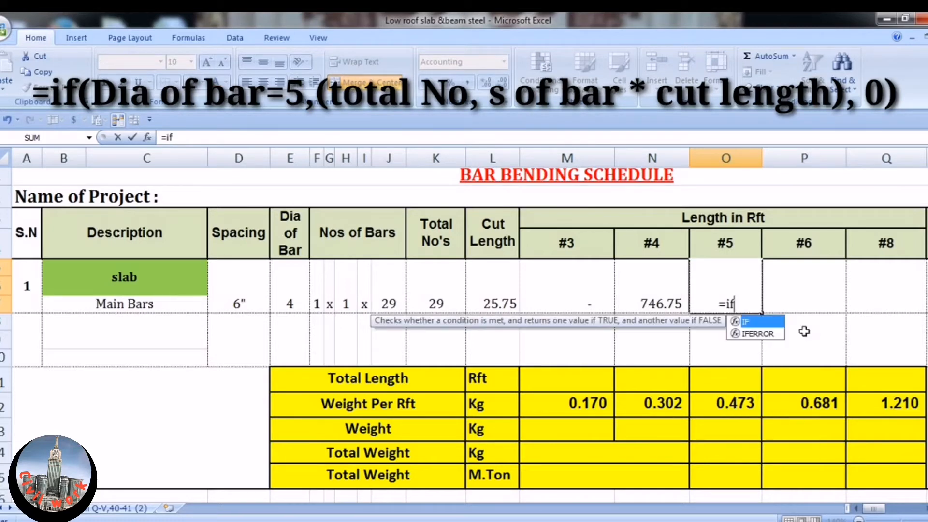
{"action": "type", "text": "("}
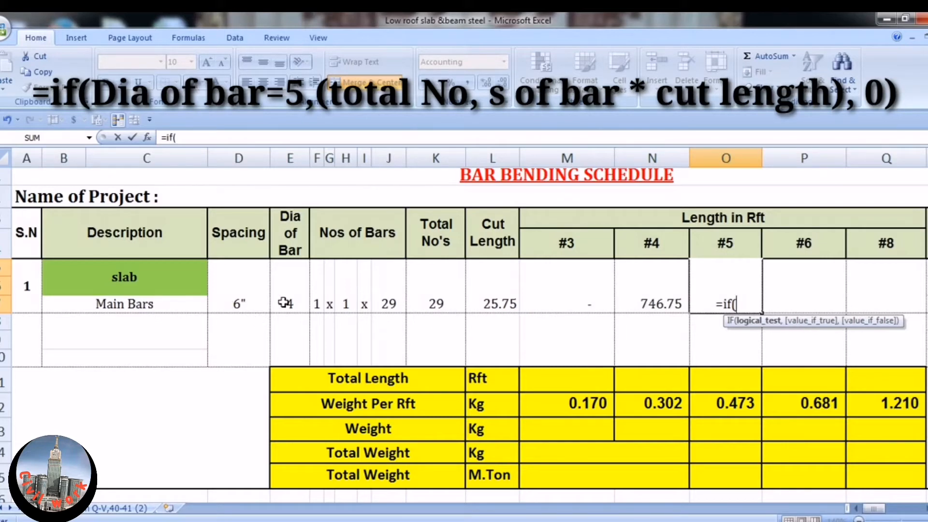
{"action": "left_click", "coordinate": [287, 301]}
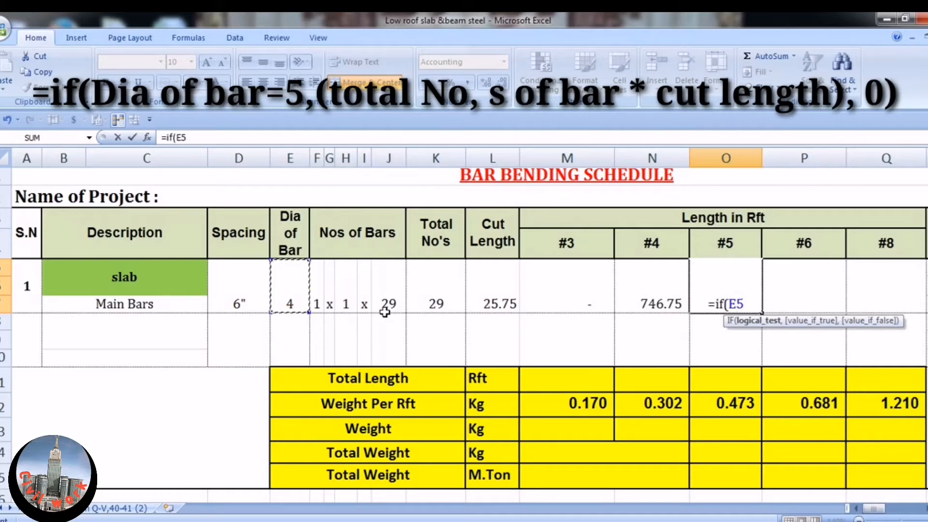
{"action": "type", "text": "="}
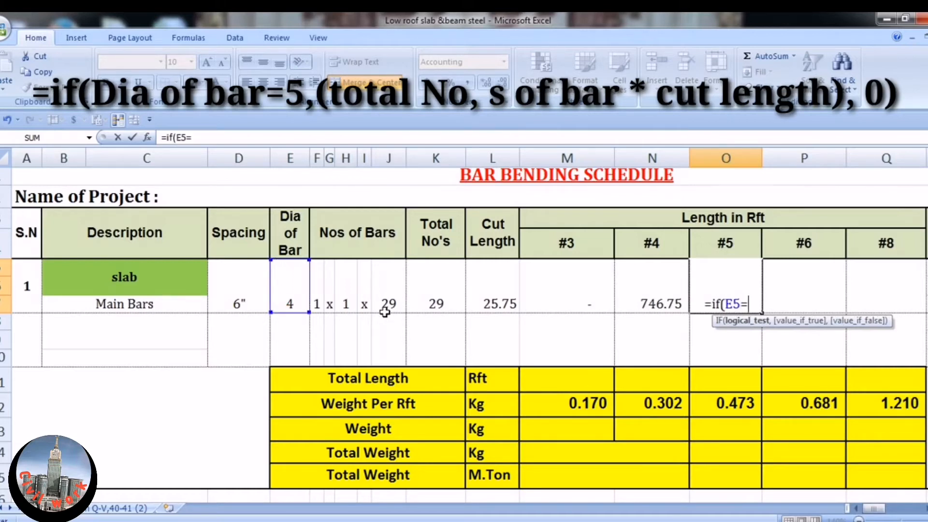
{"action": "type", "text": "5"}
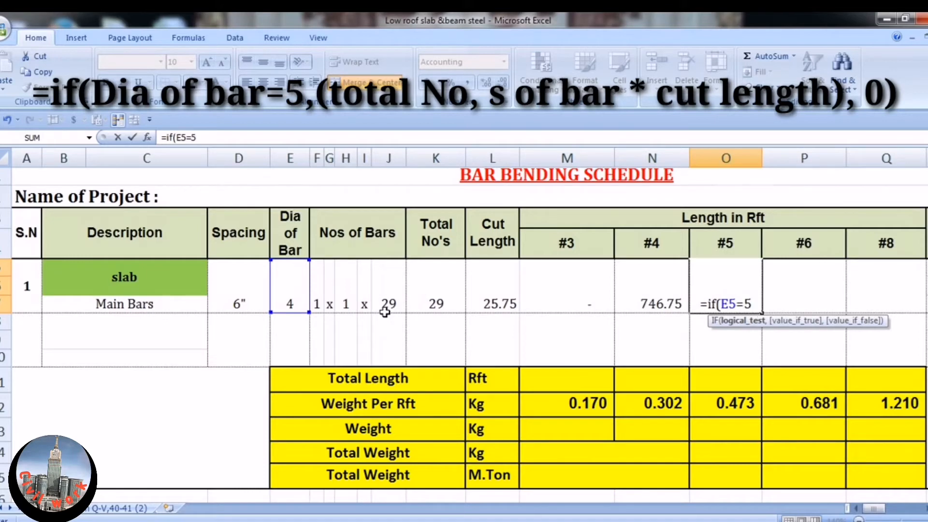
{"action": "type", "text": ","}
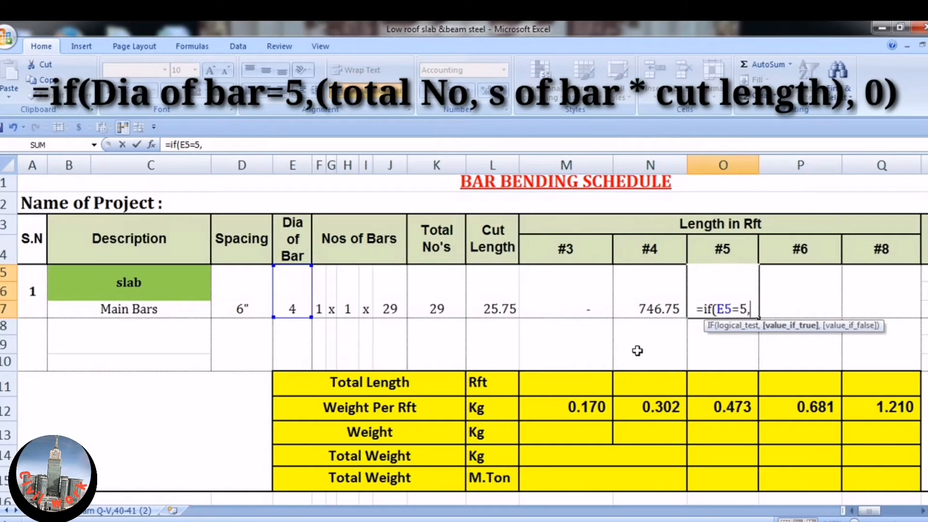
{"action": "type", "text": "("}
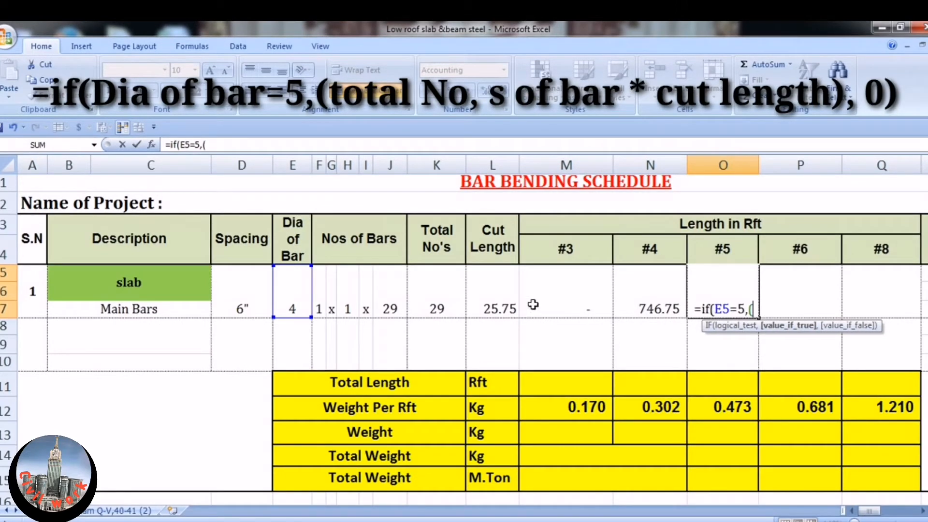
{"action": "left_click", "coordinate": [444, 285]}
{"action": "type", "text": "*"}
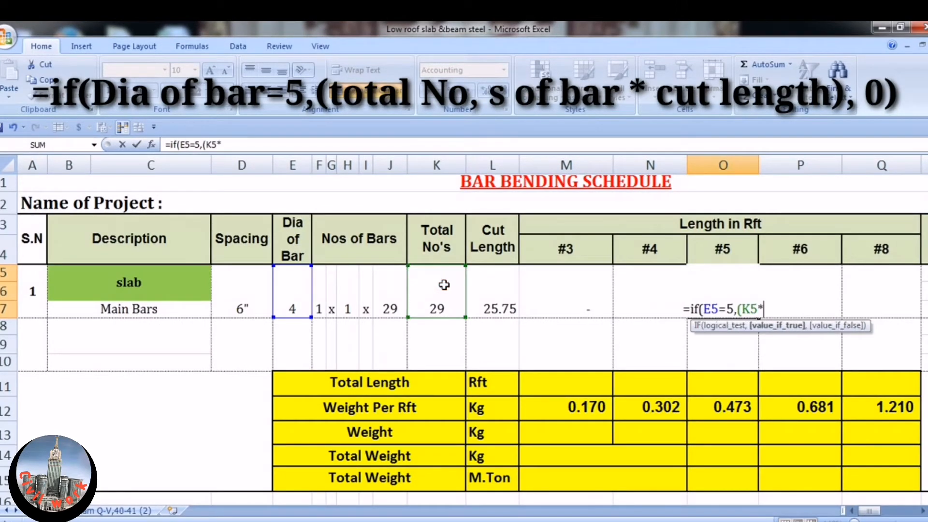
{"action": "left_click", "coordinate": [487, 291]}
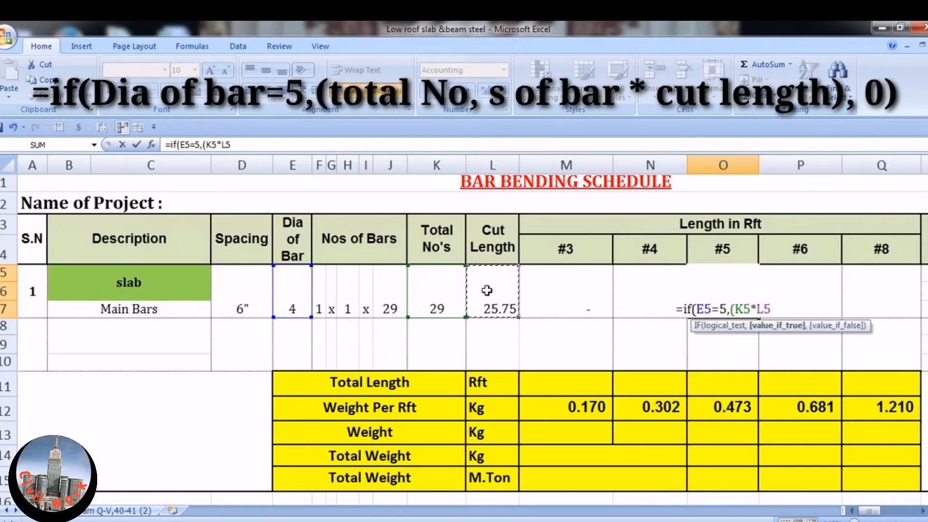
{"action": "type", "text": "),0"}
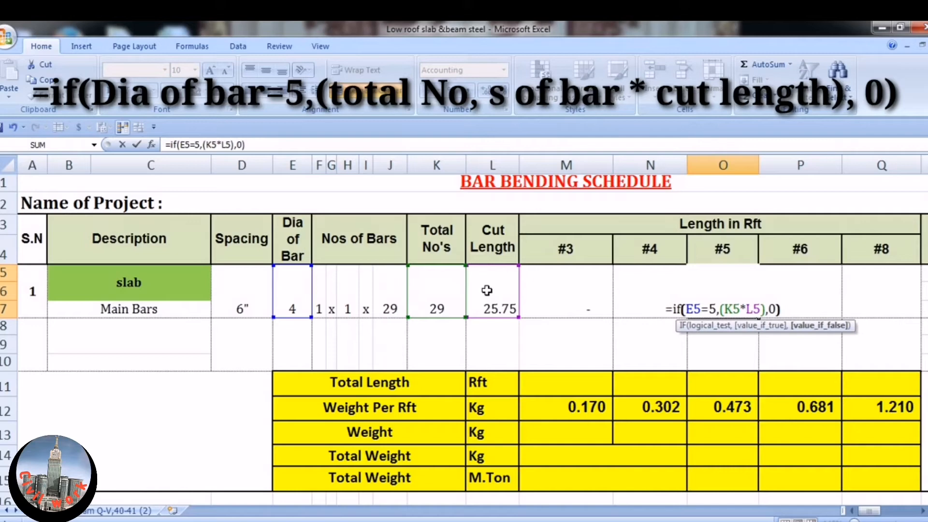
{"action": "key", "text": "Return"}
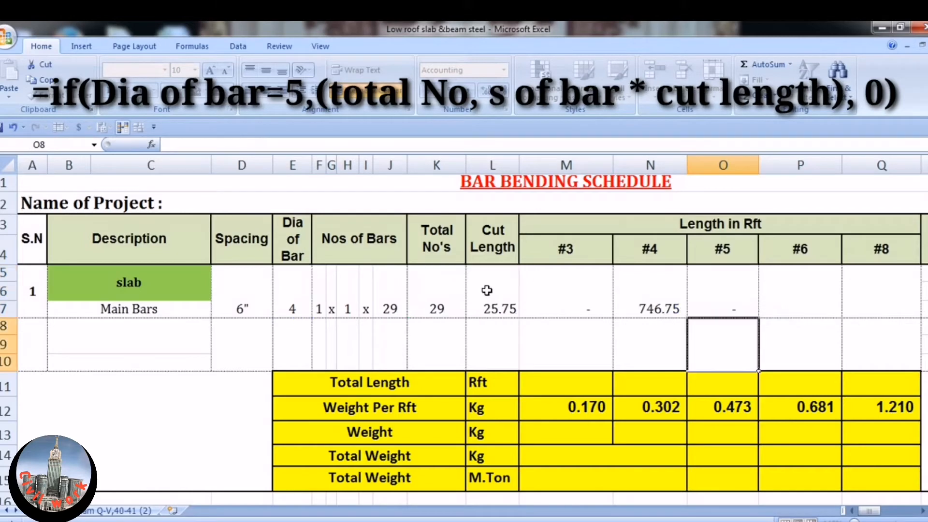
Step: Calculate the main bars' #6 length in P5 with the formula =IF(E5=6,(K5*L5),0)
{"action": "double_click", "coordinate": [789, 292]}
{"action": "type", "text": "="}
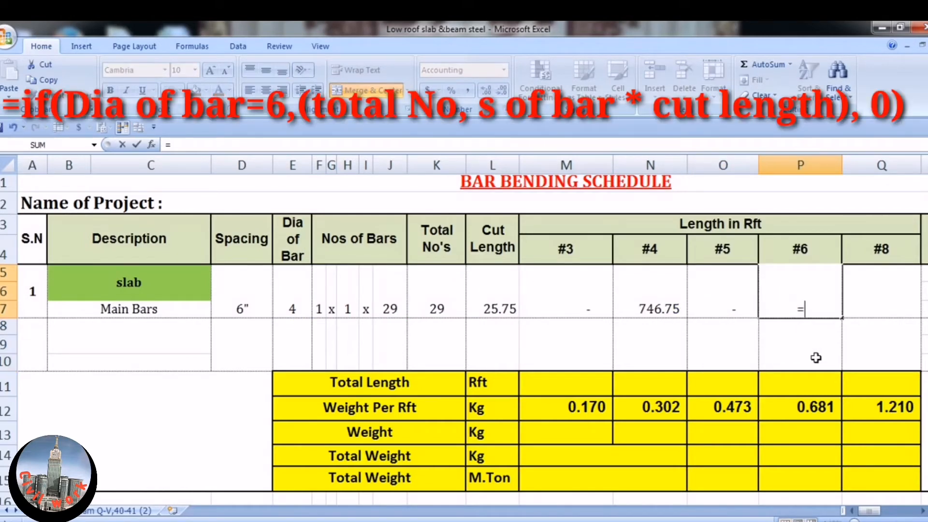
{"action": "type", "text": "if"}
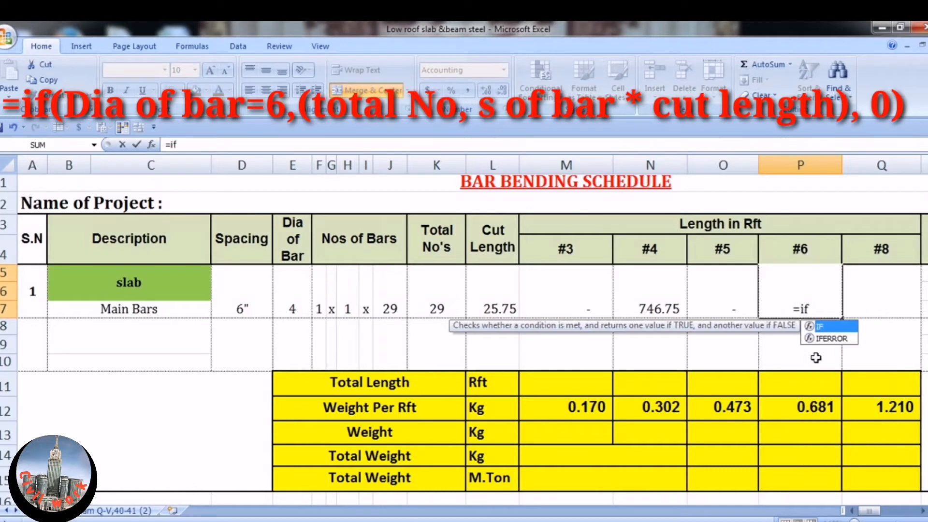
{"action": "type", "text": "("}
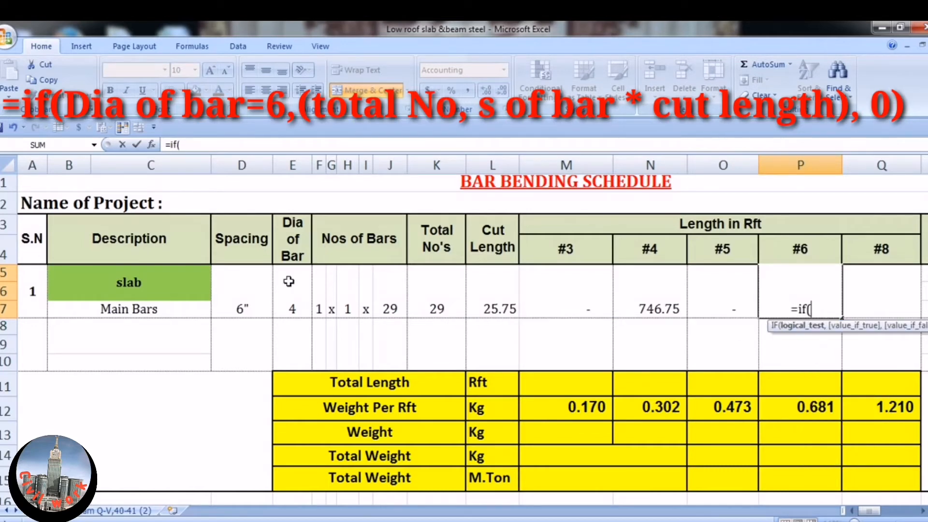
{"action": "left_click", "coordinate": [290, 280]}
{"action": "type", "text": "="}
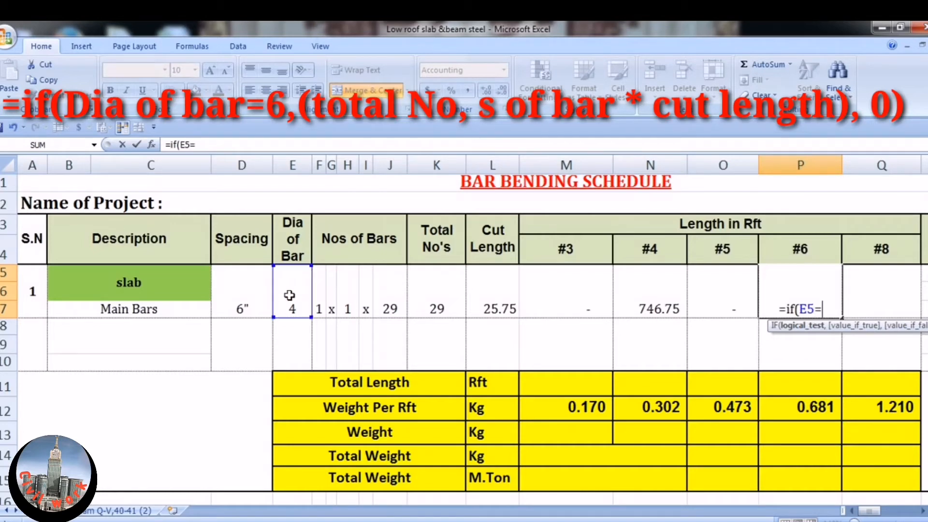
{"action": "type", "text": "6"}
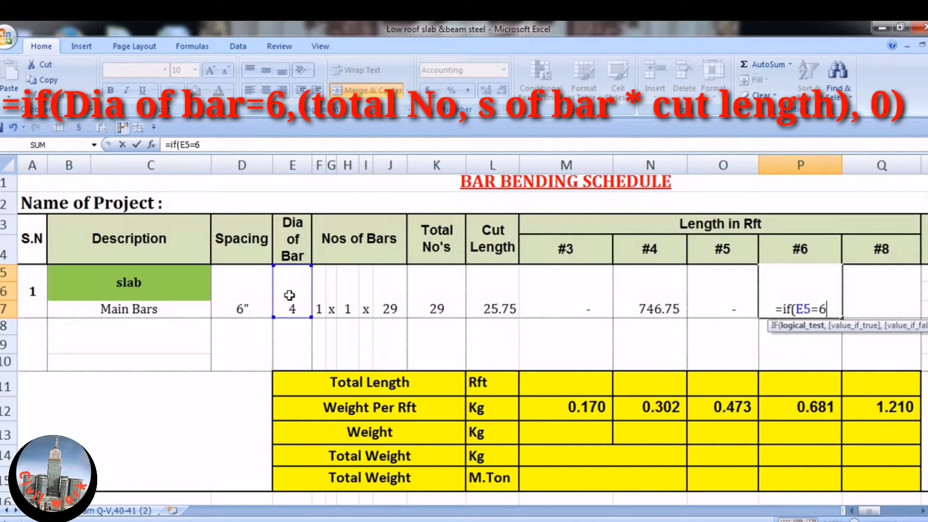
{"action": "type", "text": ","}
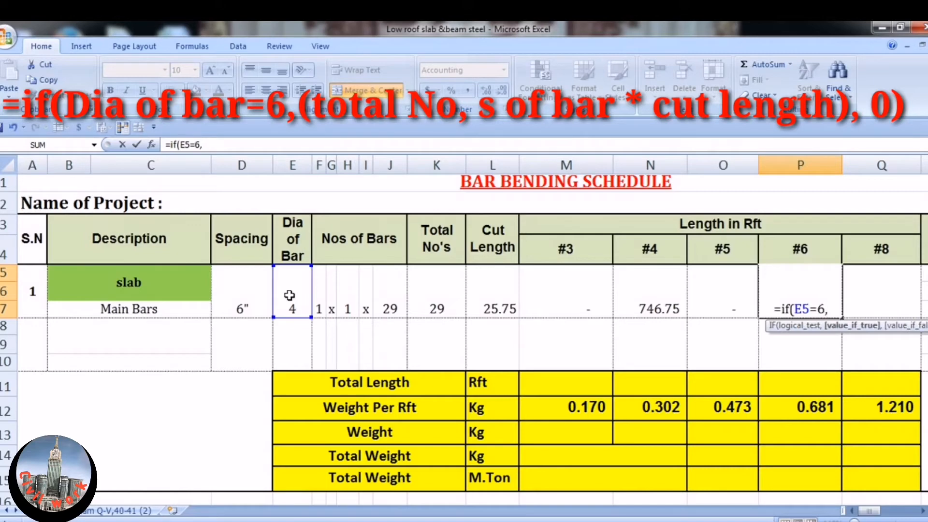
{"action": "type", "text": "("}
{"action": "left_click", "coordinate": [429, 294]}
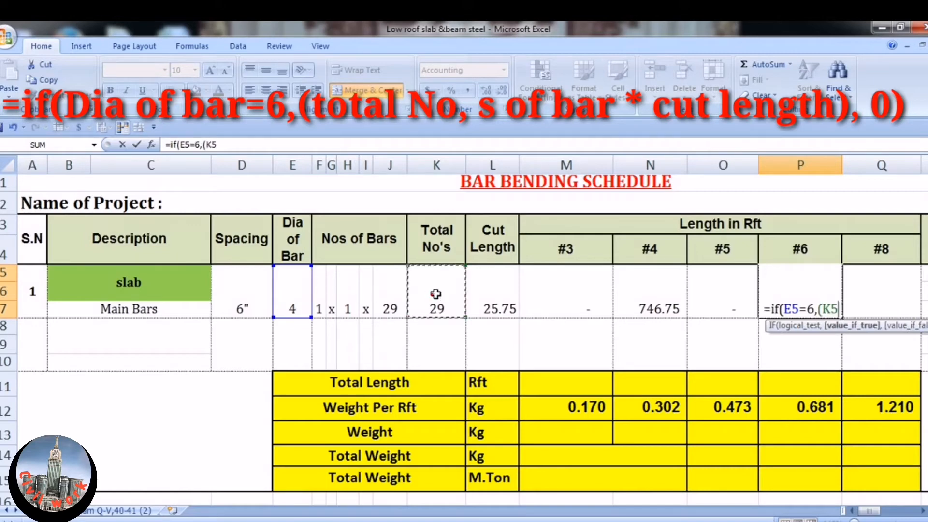
{"action": "type", "text": "*"}
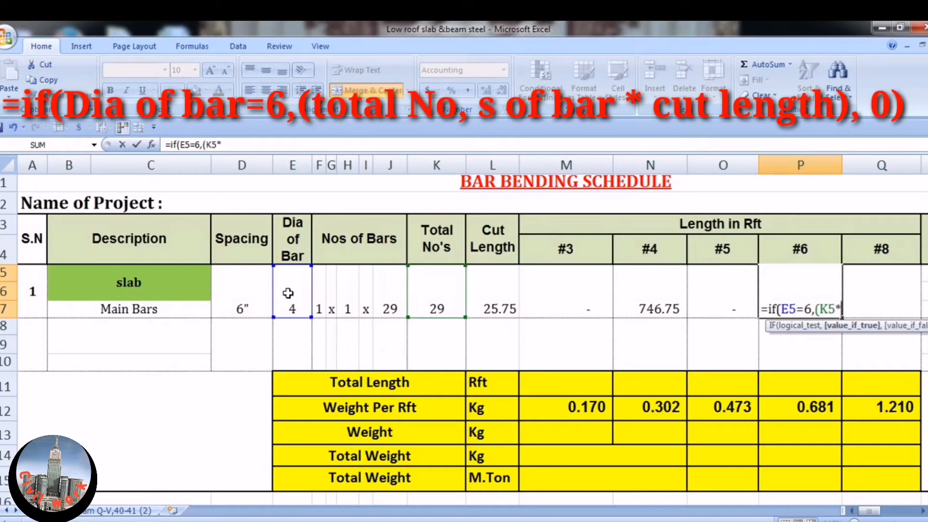
{"action": "left_click", "coordinate": [497, 298]}
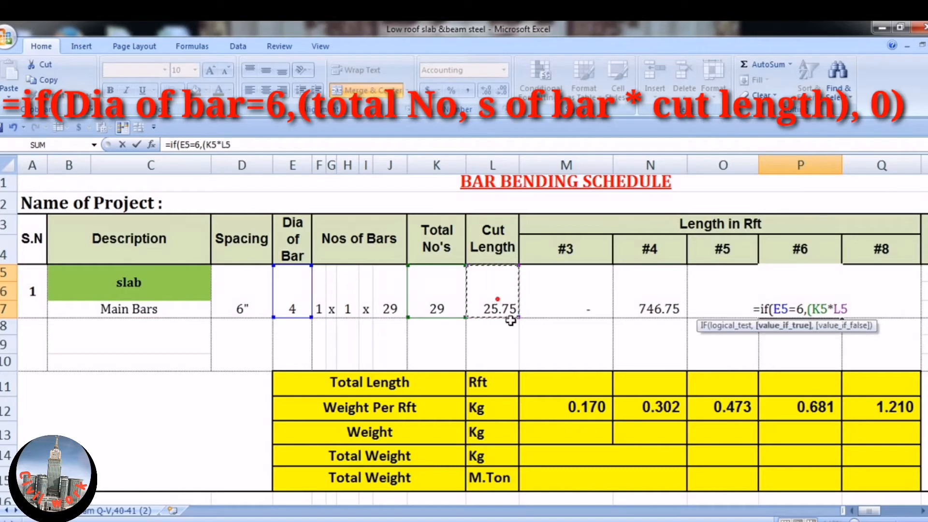
{"action": "type", "text": ")"}
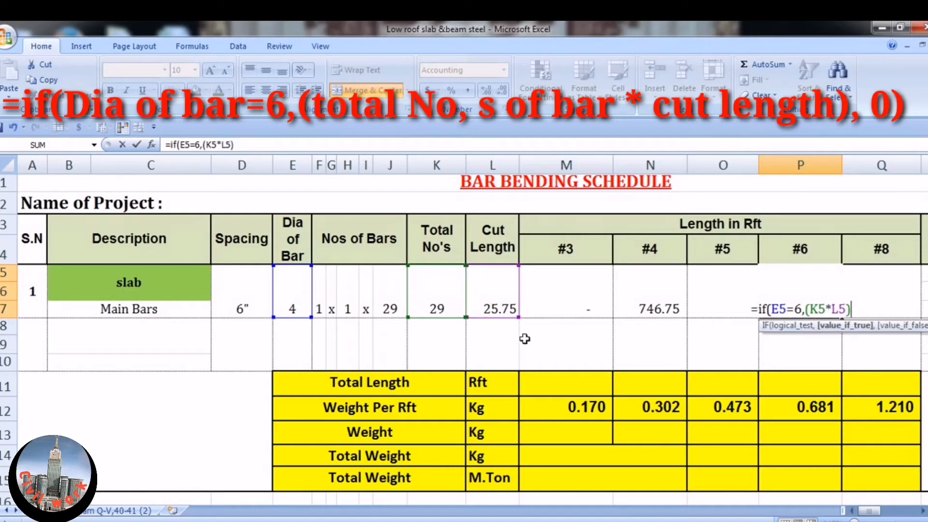
{"action": "type", "text": ","}
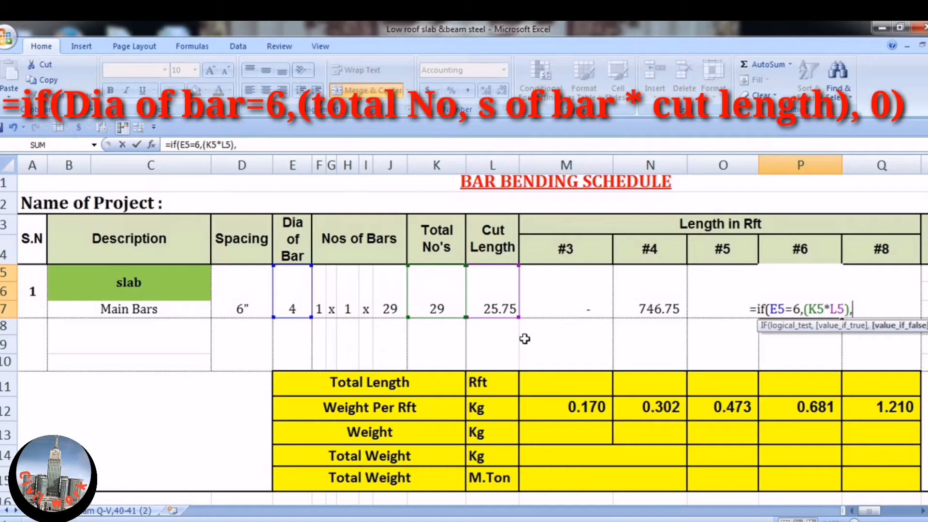
{"action": "type", "text": "0)"}
{"action": "key", "text": "Return"}
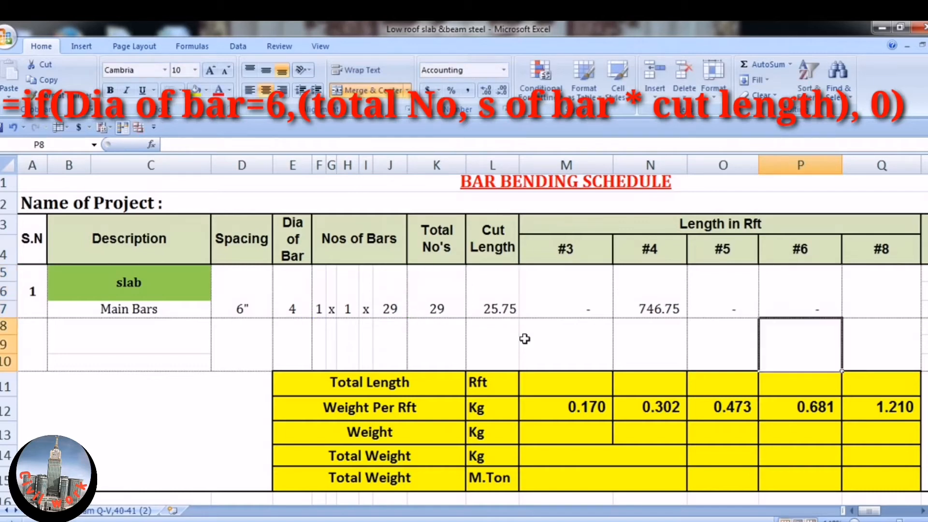
Step: Calculate the main bars' #8 length in Q5 with the formula =IF(E5=8,(K5*L5),0)
{"action": "left_click", "coordinate": [868, 297]}
{"action": "double_click", "coordinate": [868, 297]}
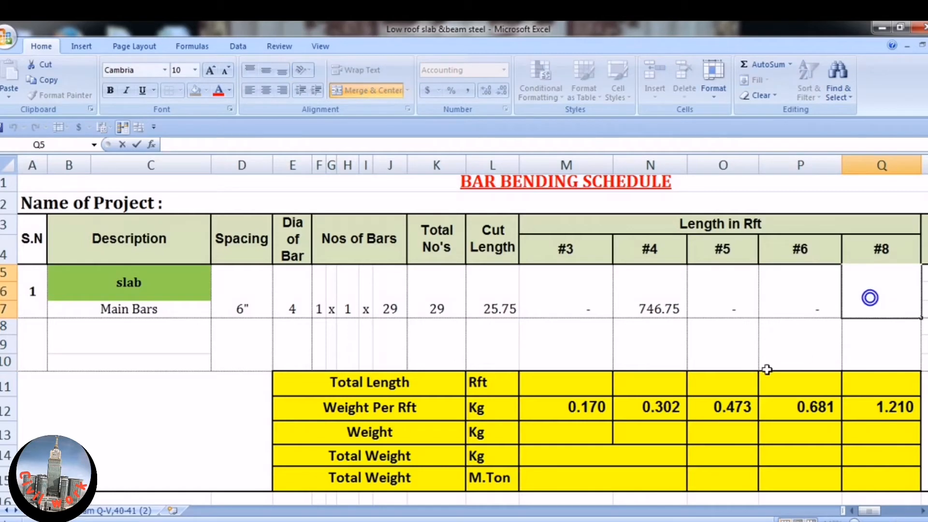
{"action": "type", "text": "=if"}
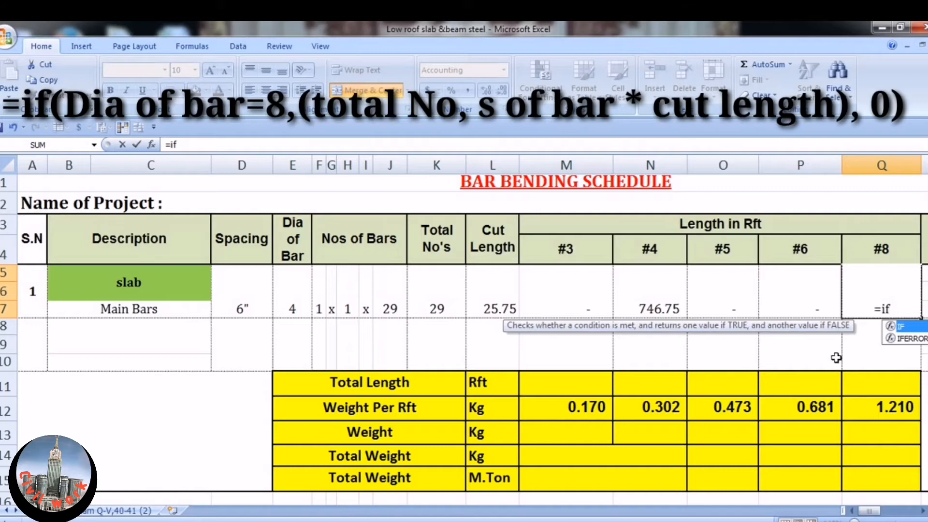
{"action": "type", "text": "("}
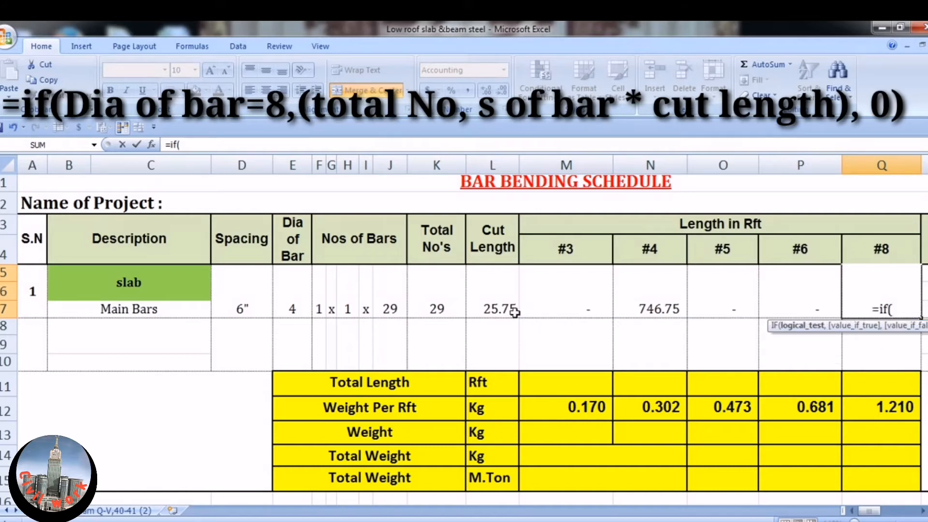
{"action": "left_click", "coordinate": [289, 290]}
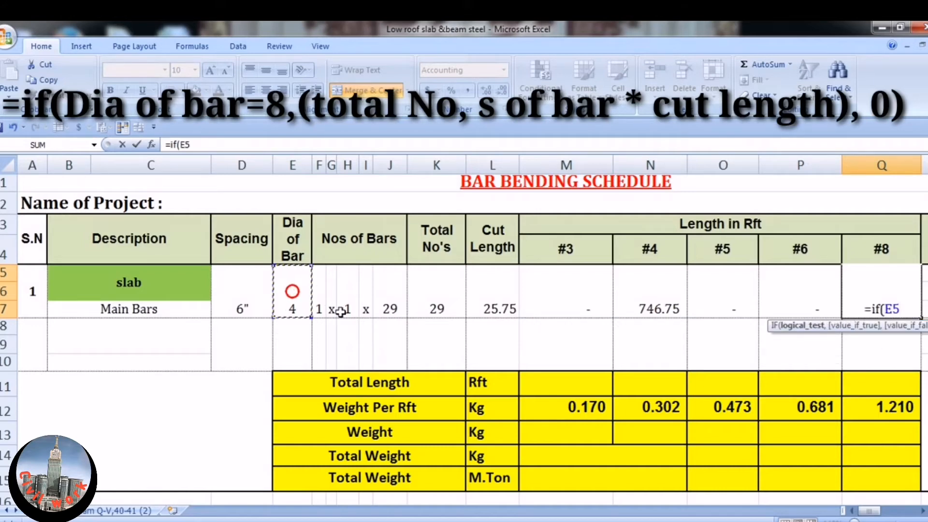
{"action": "type", "text": "="}
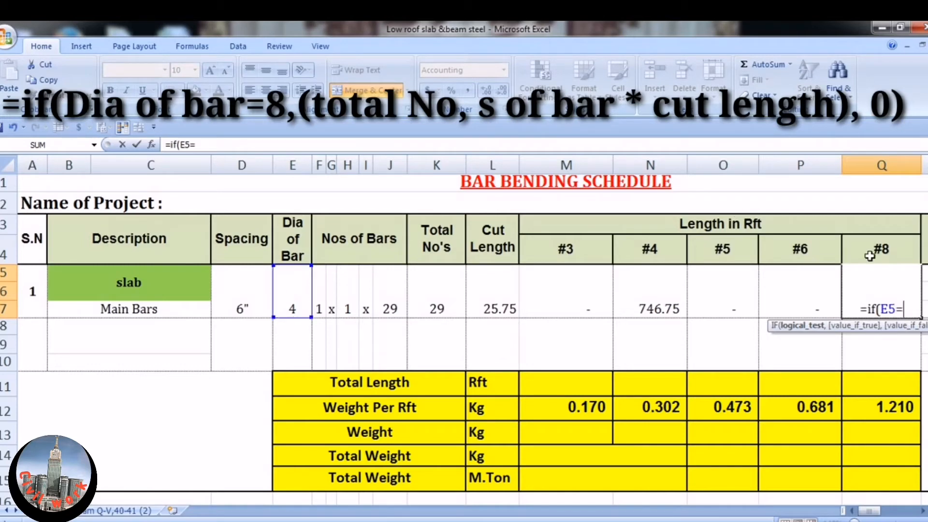
{"action": "type", "text": "8"}
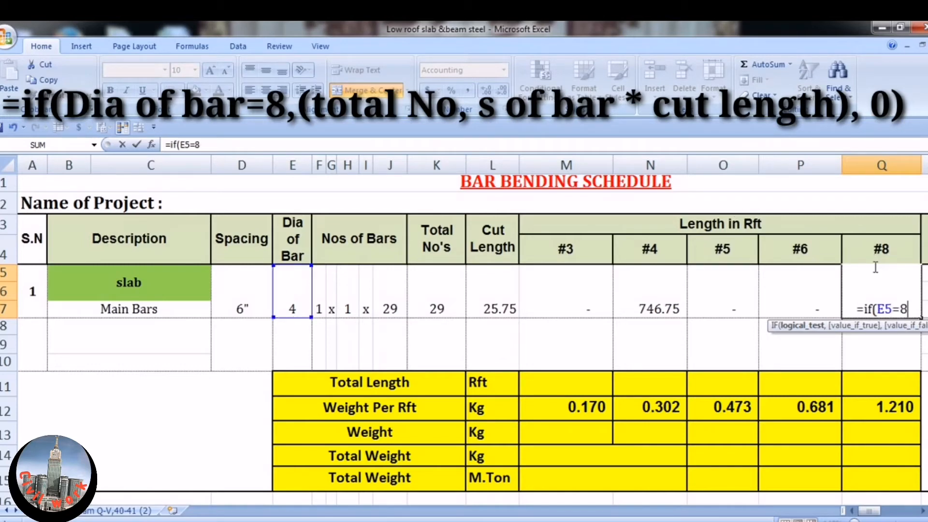
{"action": "type", "text": ",("}
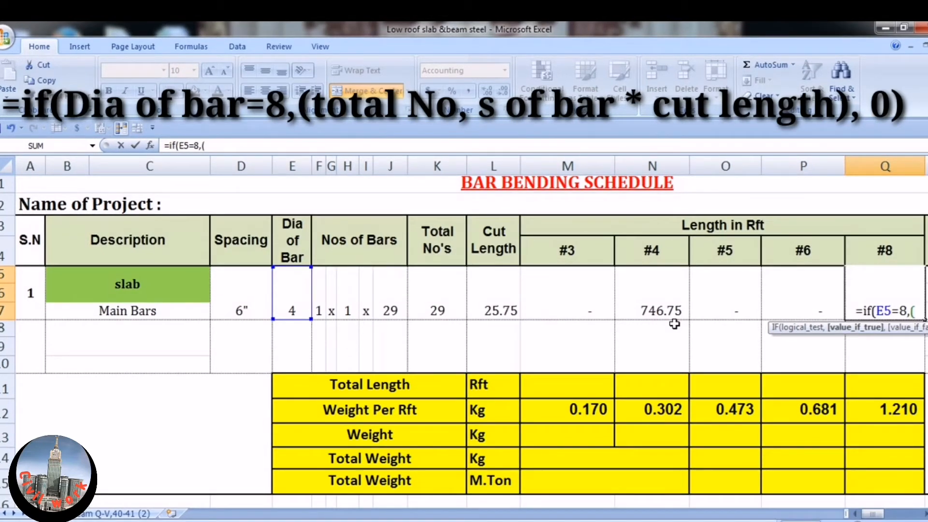
{"action": "left_click", "coordinate": [452, 300]}
{"action": "type", "text": "*"}
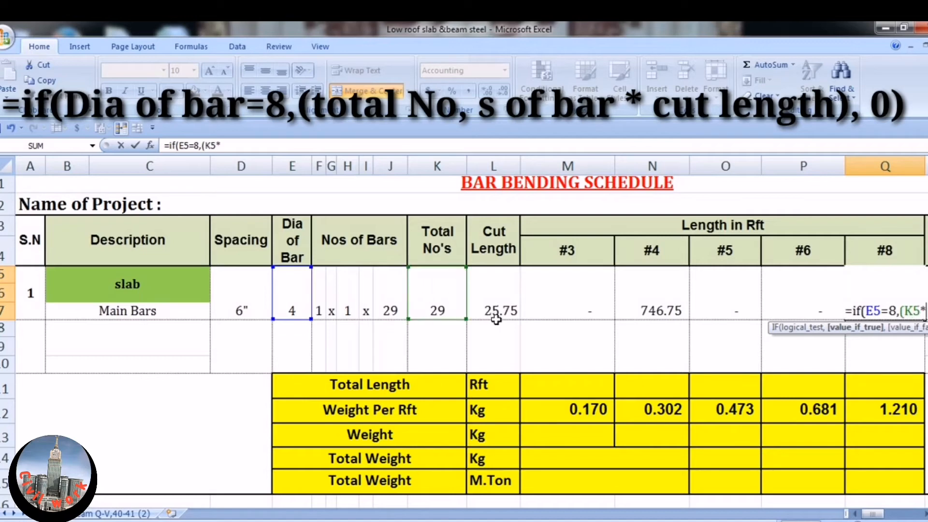
{"action": "left_click", "coordinate": [499, 311]}
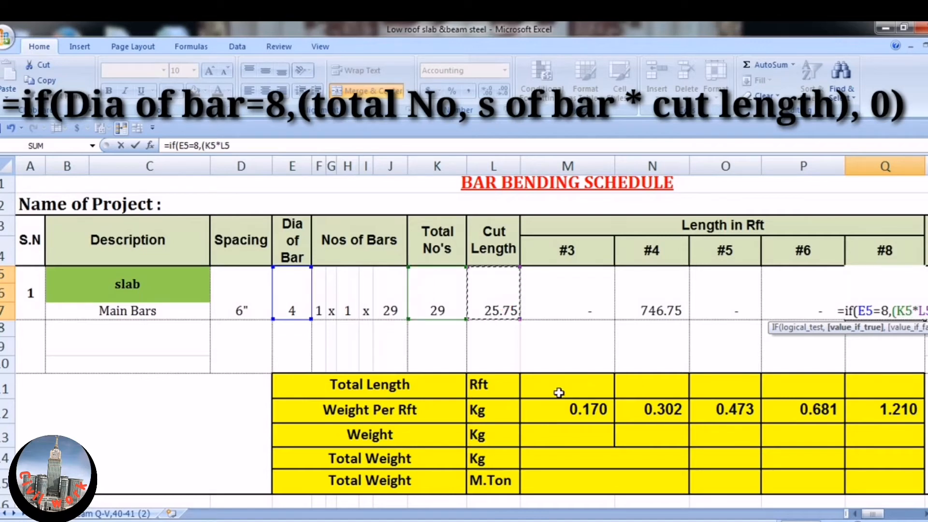
{"action": "type", "text": ")"}
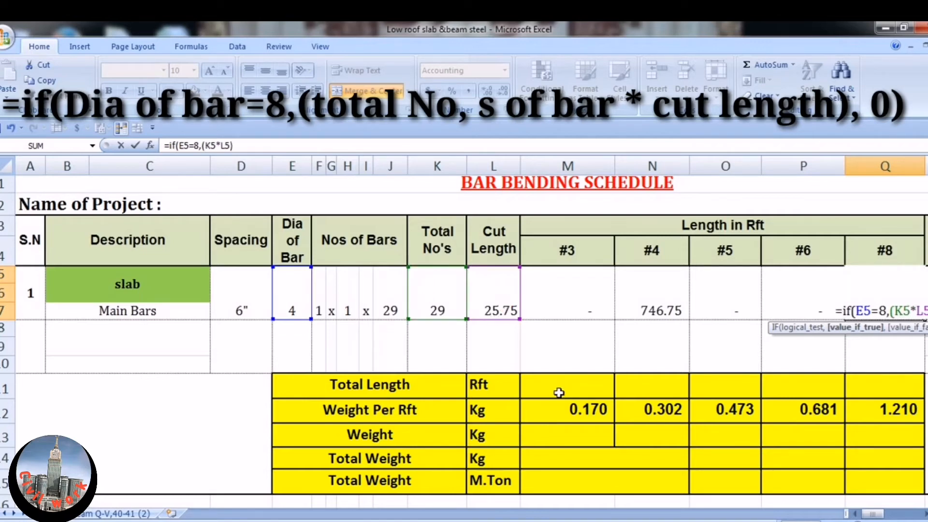
{"action": "left_click", "coordinate": [924, 513]}
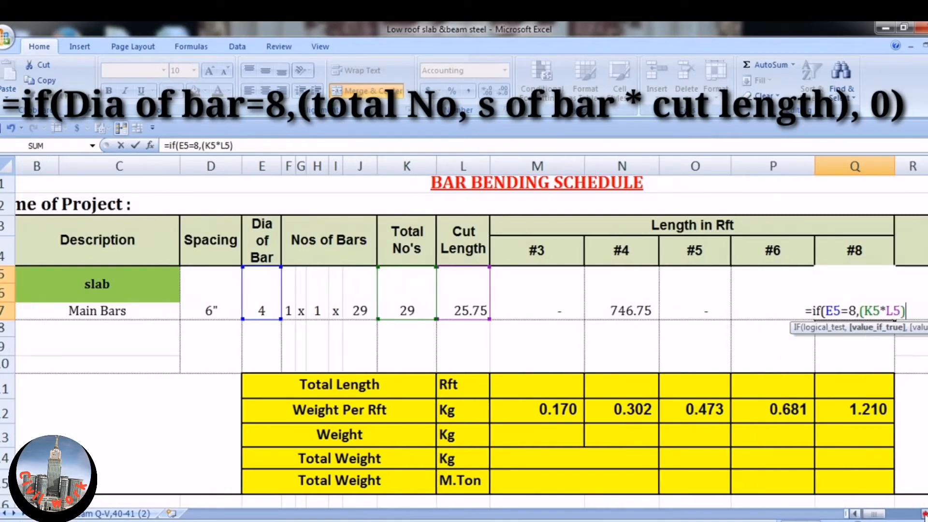
{"action": "left_click", "coordinate": [924, 513]}
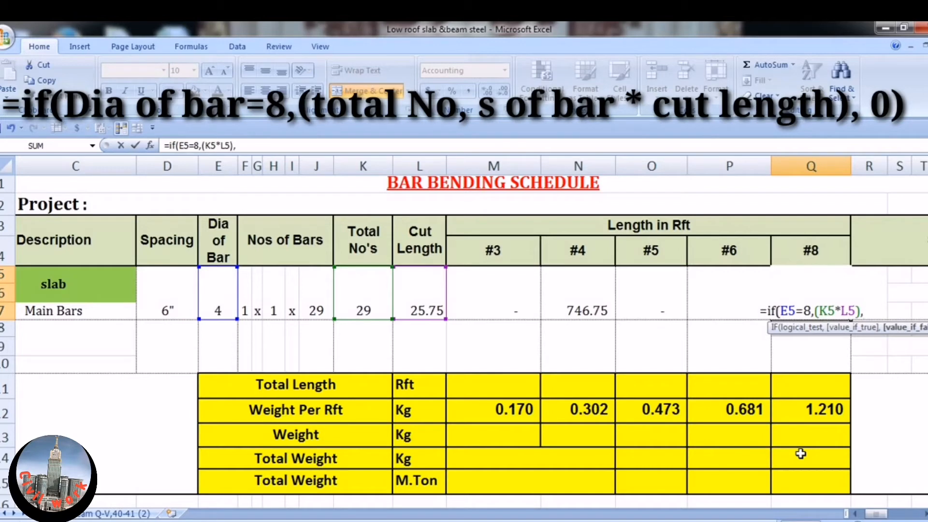
{"action": "type", "text": "0)"}
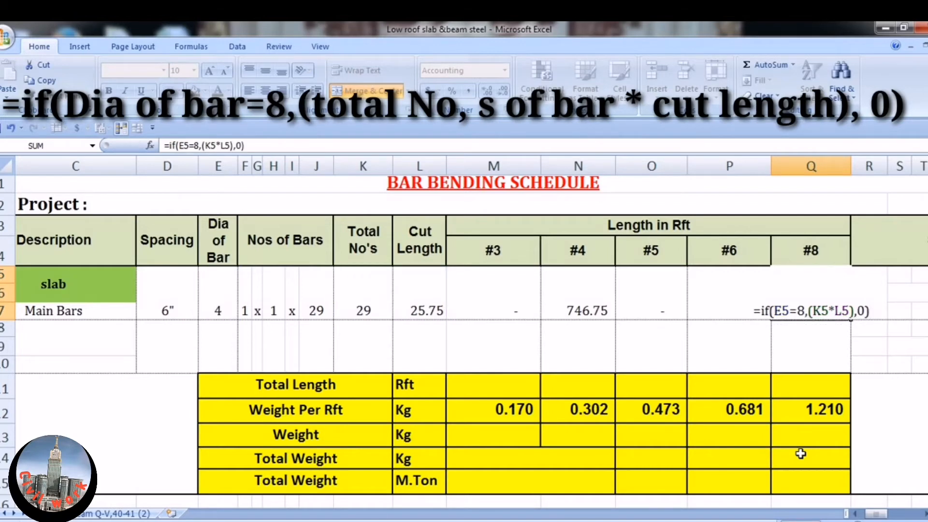
{"action": "key", "text": "Return"}
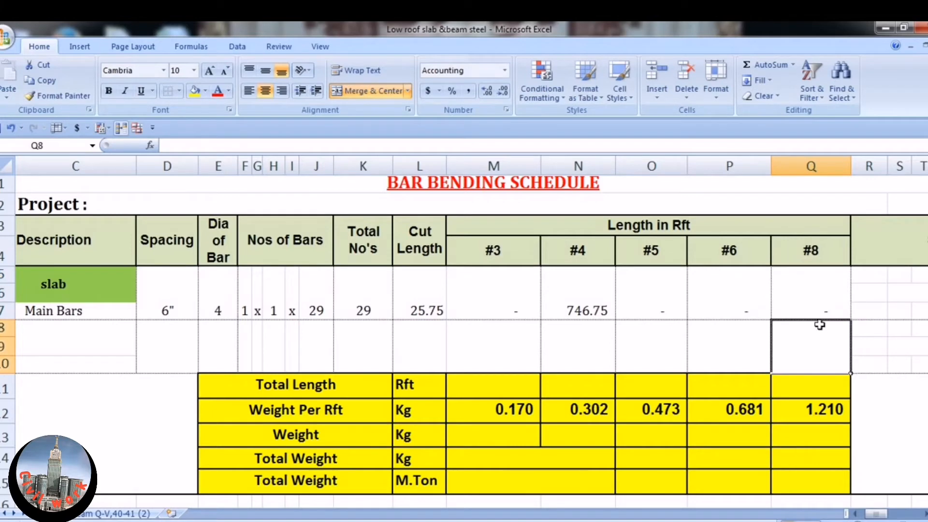
Step: Test the length formulas by setting the main bars' diameter in E5 to 3 and back to 4
{"action": "scroll", "coordinate": [468, 343], "scroll_direction": "left", "scroll_amount": 2}
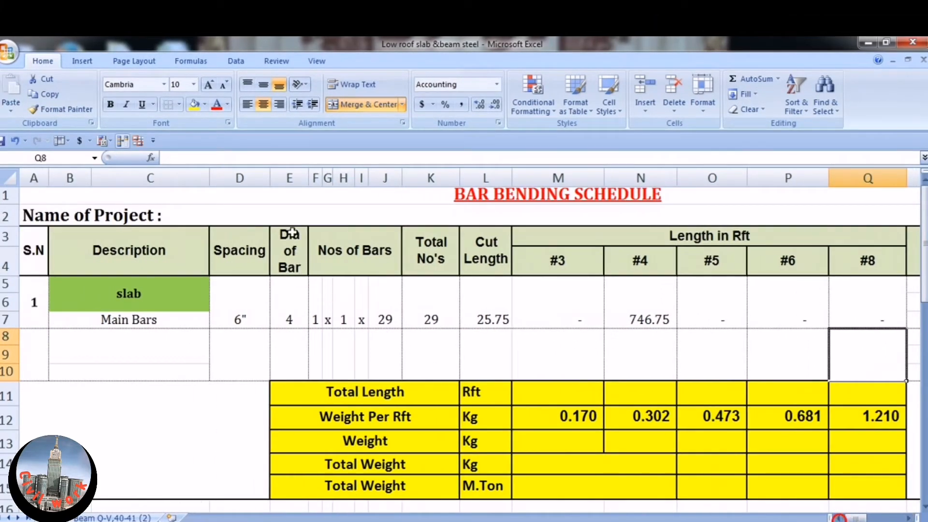
{"action": "left_click", "coordinate": [292, 320]}
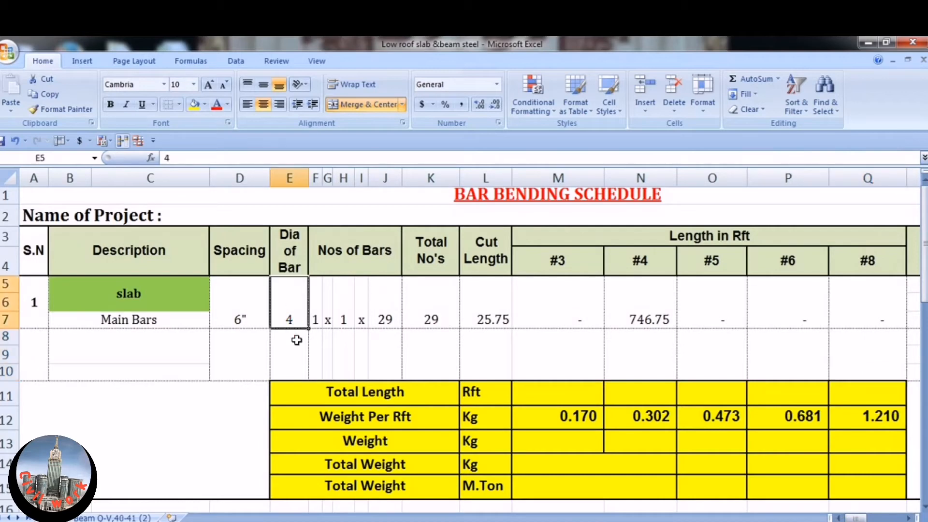
{"action": "type", "text": "3"}
{"action": "key", "text": "Return"}
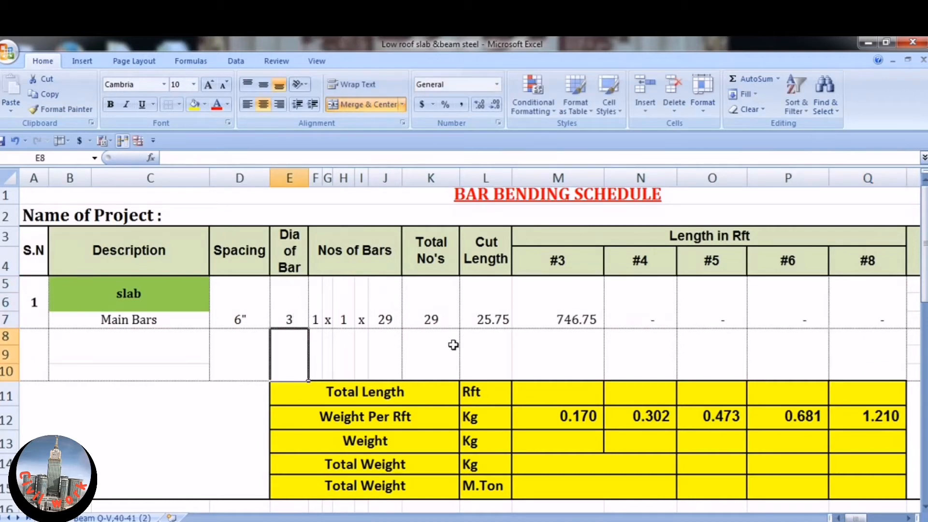
{"action": "left_click", "coordinate": [281, 307]}
{"action": "type", "text": "4"}
{"action": "key", "text": "Return"}
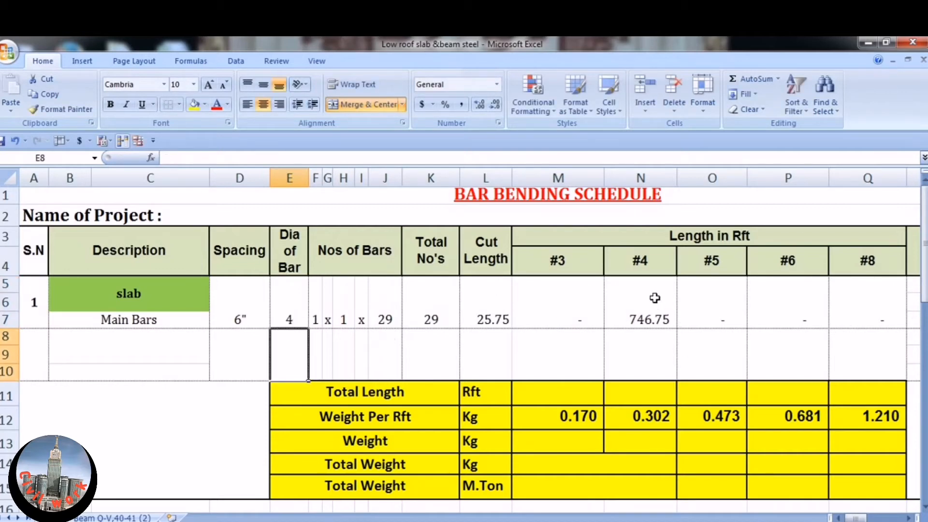
Step: Test the remaining length formulas by setting the main bars' diameter in E5 to 5, 6 and 8, finally restoring 4
{"action": "left_click", "coordinate": [294, 304]}
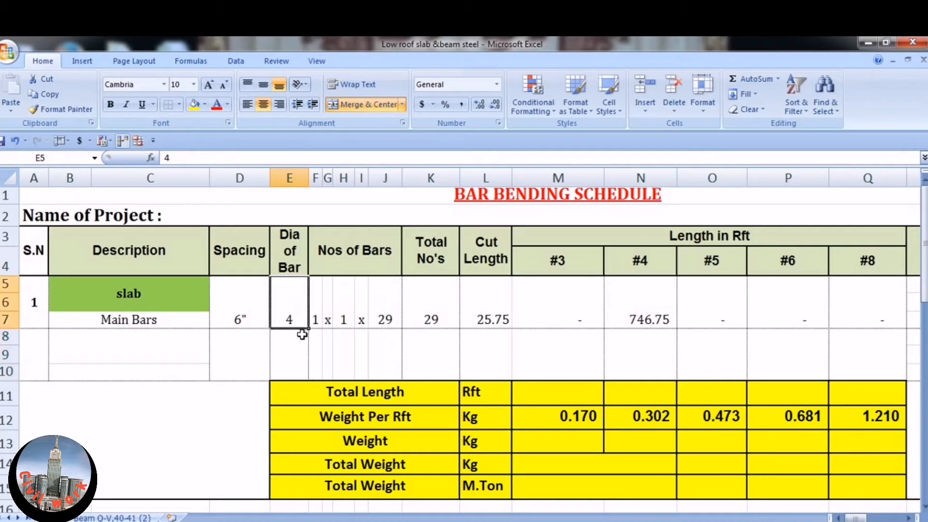
{"action": "type", "text": "5"}
{"action": "key", "text": "Return"}
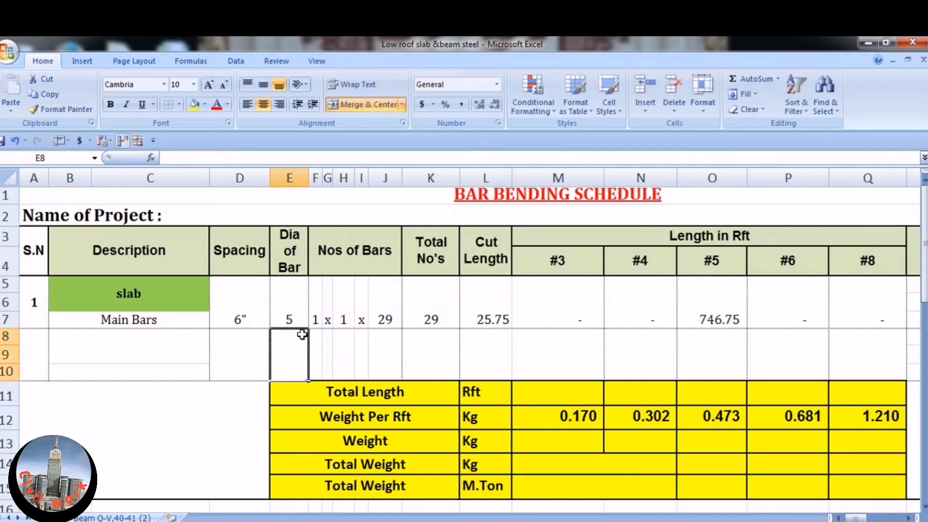
{"action": "left_click", "coordinate": [291, 314]}
{"action": "type", "text": "6"}
{"action": "key", "text": "Return"}
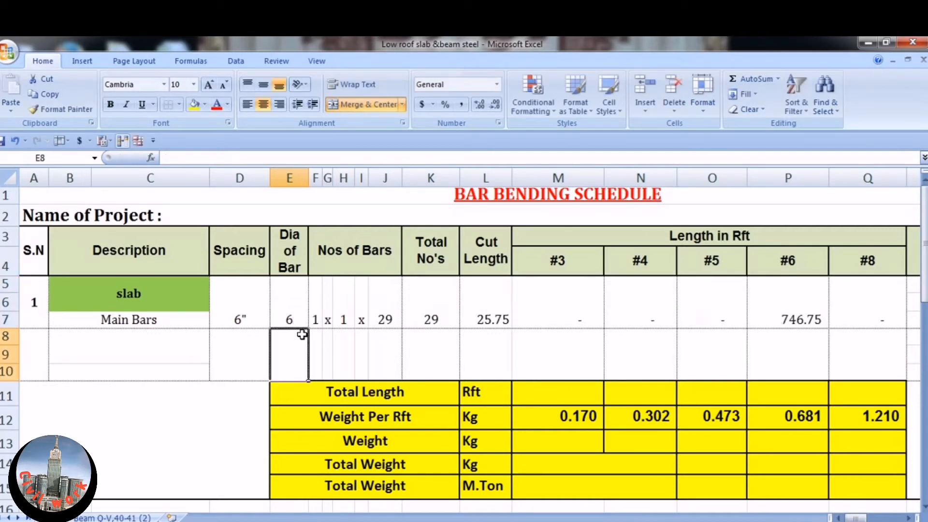
{"action": "key", "text": "Up"}
{"action": "type", "text": "8"}
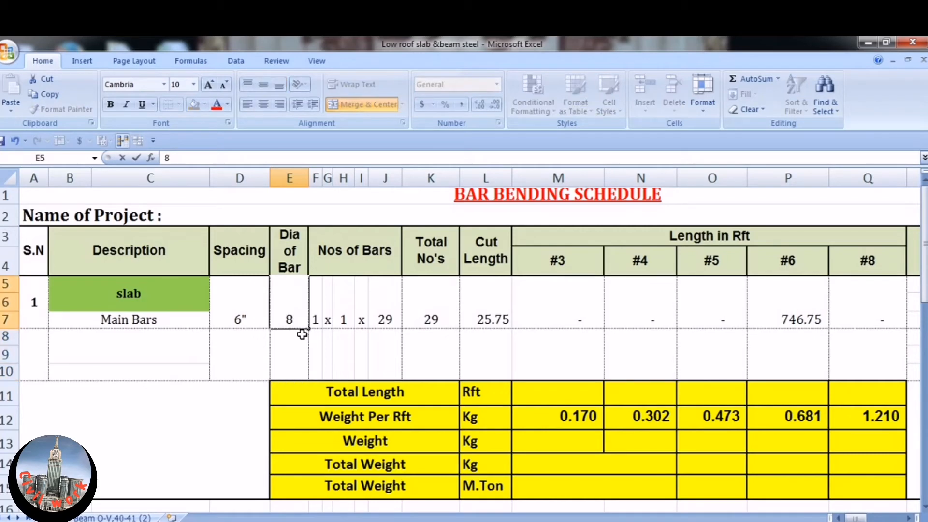
{"action": "key", "text": "Return"}
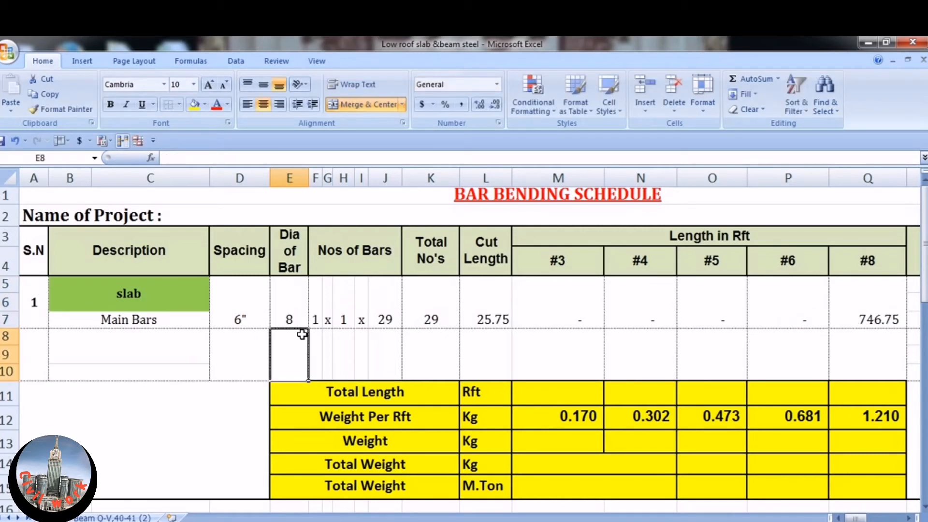
{"action": "left_click", "coordinate": [294, 305]}
{"action": "type", "text": "4"}
{"action": "key", "text": "Return"}
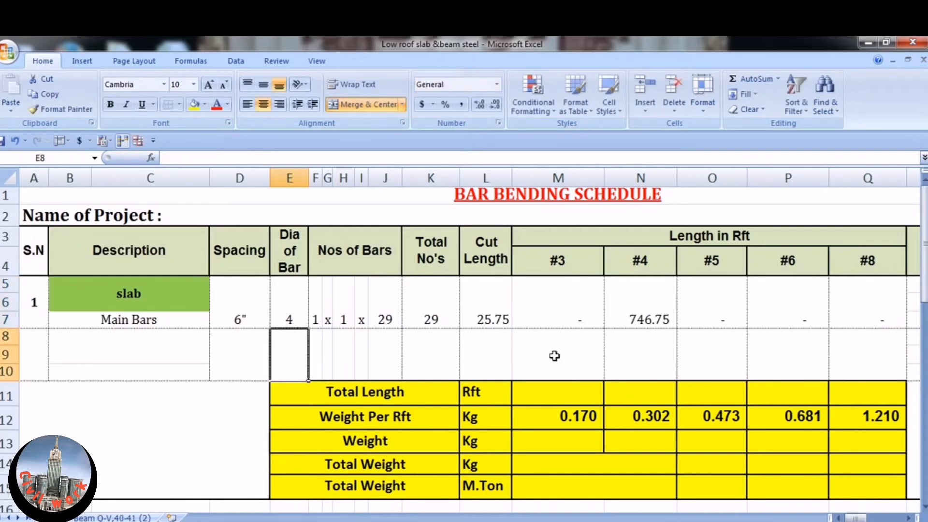
Step: Add serial number 2 in A8 and the description "Distribution Bars" in B10 for the second schedule item
{"action": "left_click", "coordinate": [41, 351]}
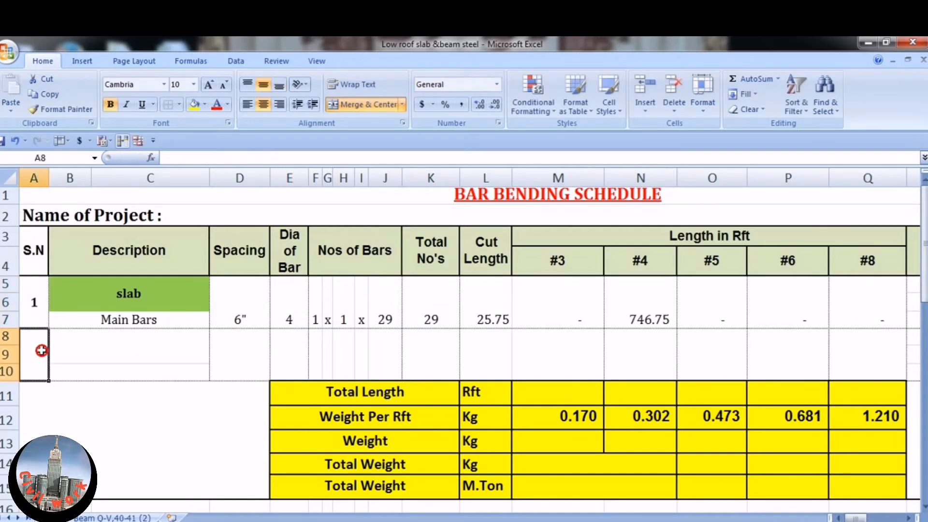
{"action": "type", "text": "2"}
{"action": "left_click", "coordinate": [139, 372]}
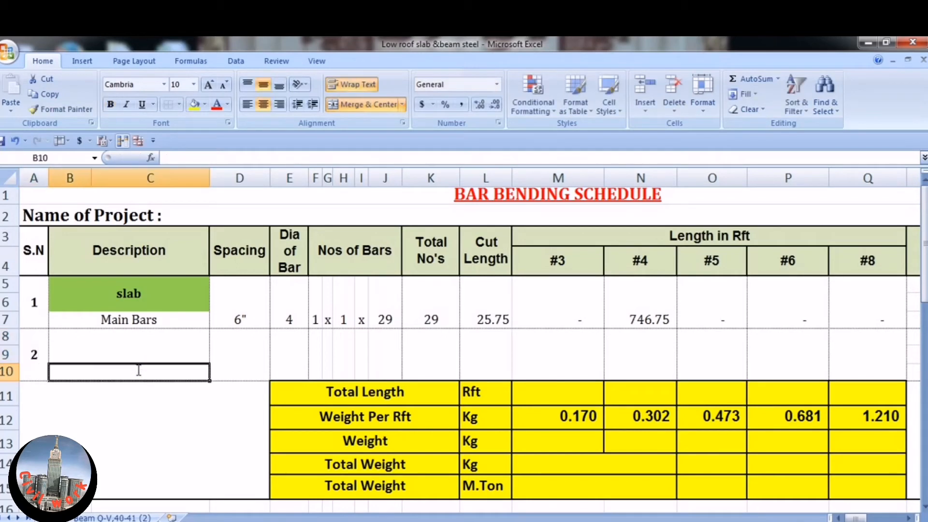
{"action": "type", "text": "D"}
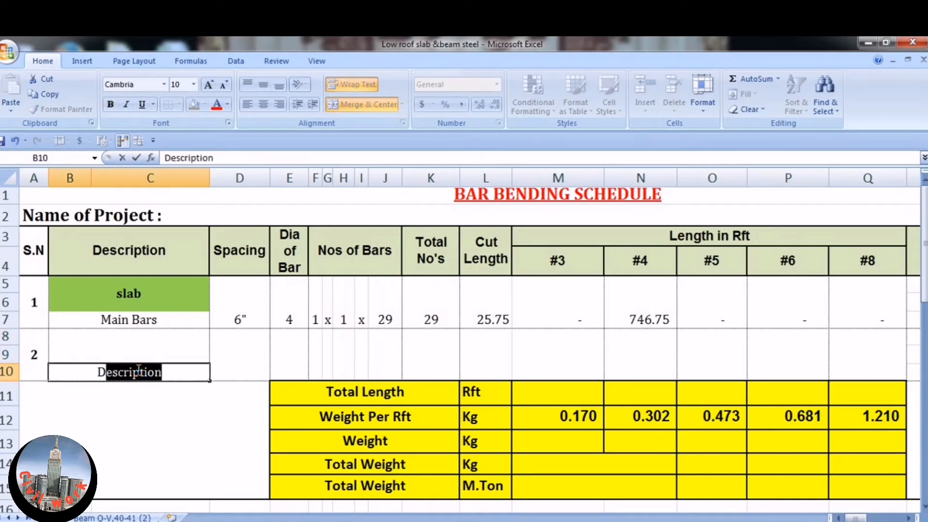
{"action": "type", "text": "isr"}
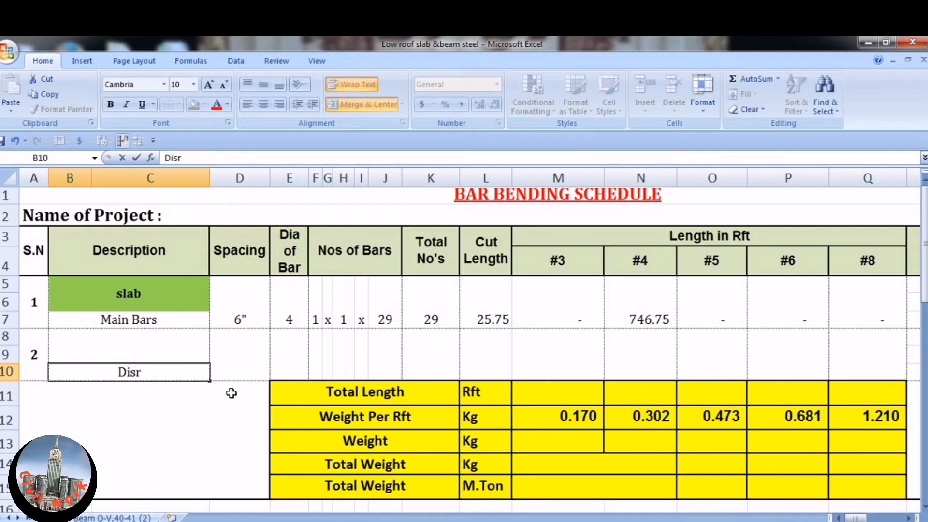
{"action": "key", "text": "BackSpace"}
{"action": "type", "text": "trib"}
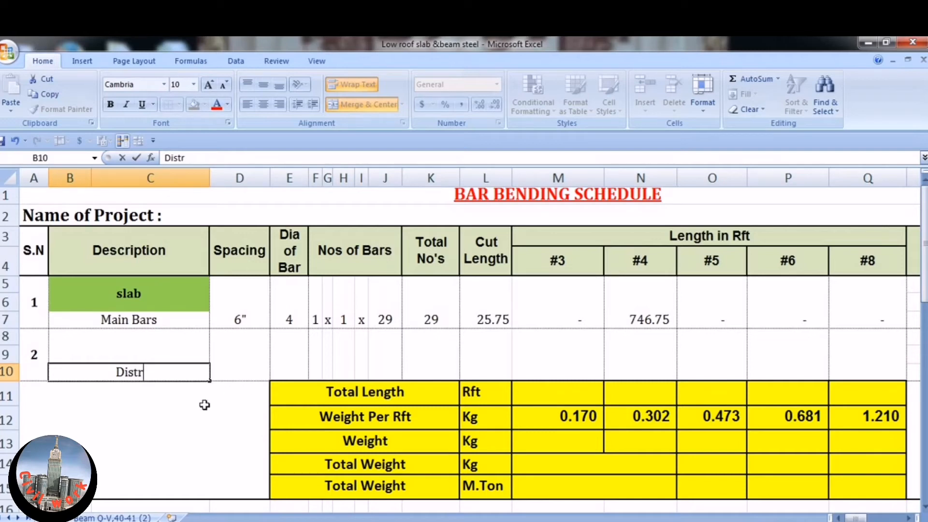
{"action": "type", "text": "utio"}
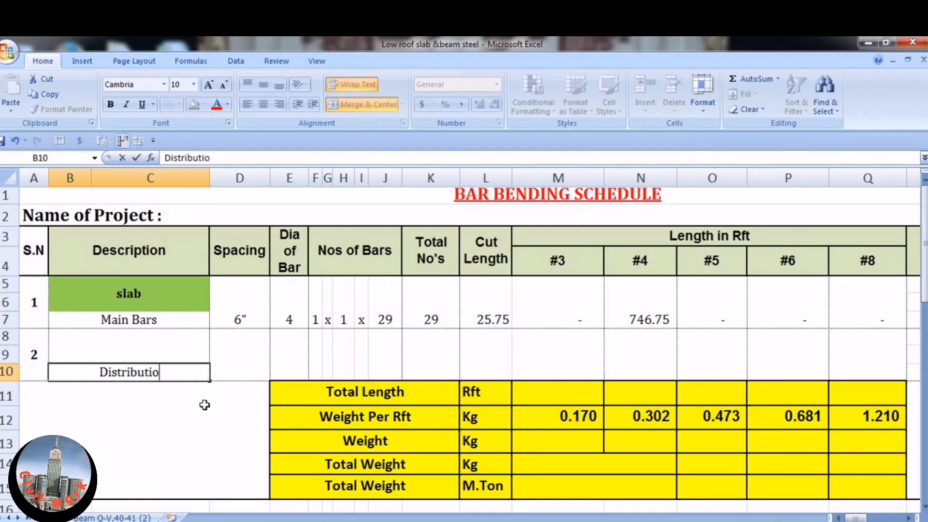
{"action": "type", "text": "n Ba"}
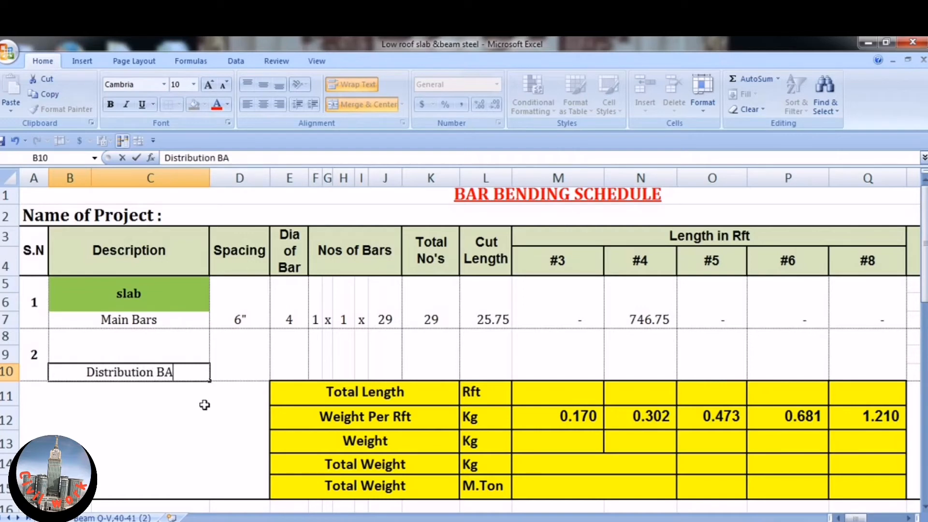
{"action": "type", "text": "r"}
{"action": "key", "text": "BackSpace"}
{"action": "type", "text": "rs"}
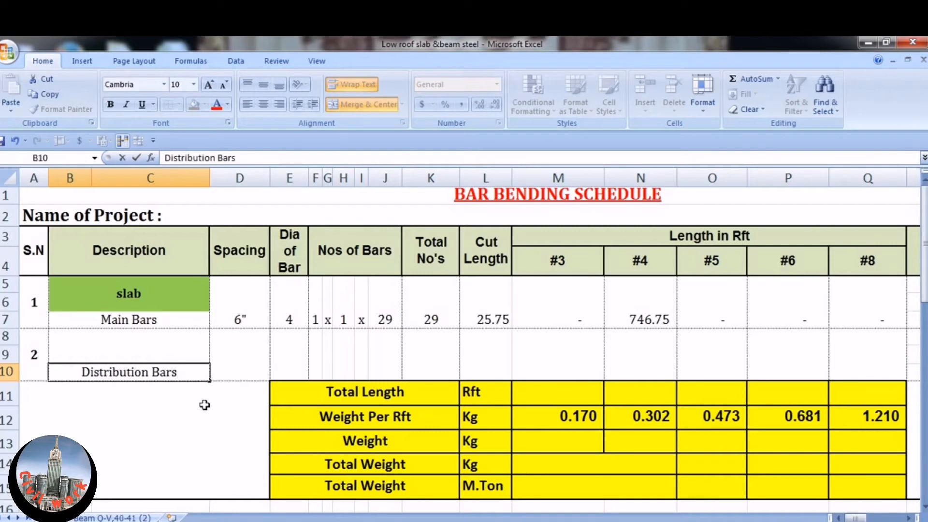
Step: Set the distribution bars' spacing in D8 to 6"
{"action": "left_click", "coordinate": [245, 357]}
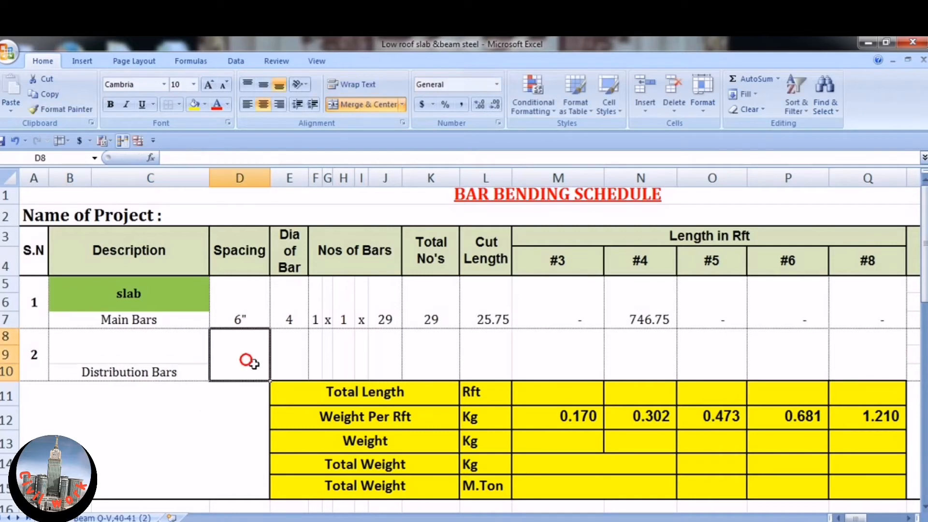
{"action": "type", "text": "6\""}
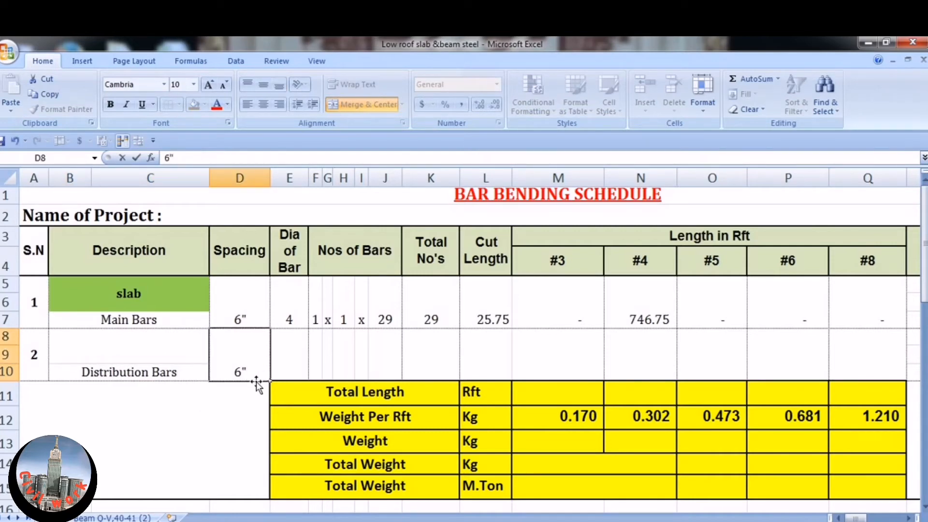
{"action": "left_click", "coordinate": [296, 356]}
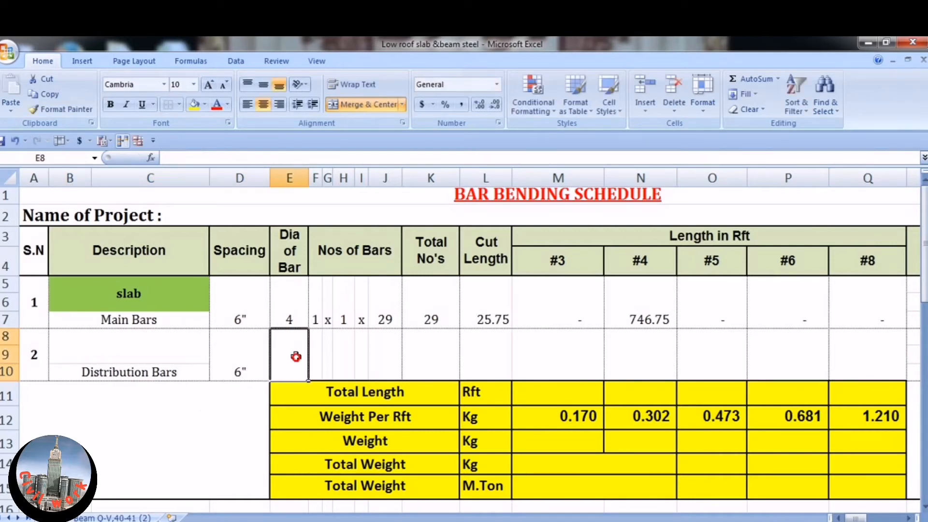
Step: Set the distribution bars' diameter in E8 to 3 and enter their number of bars as 1 x 1 x 42 in F8 to J8
{"action": "type", "text": "3"}
{"action": "key", "text": "Return"}
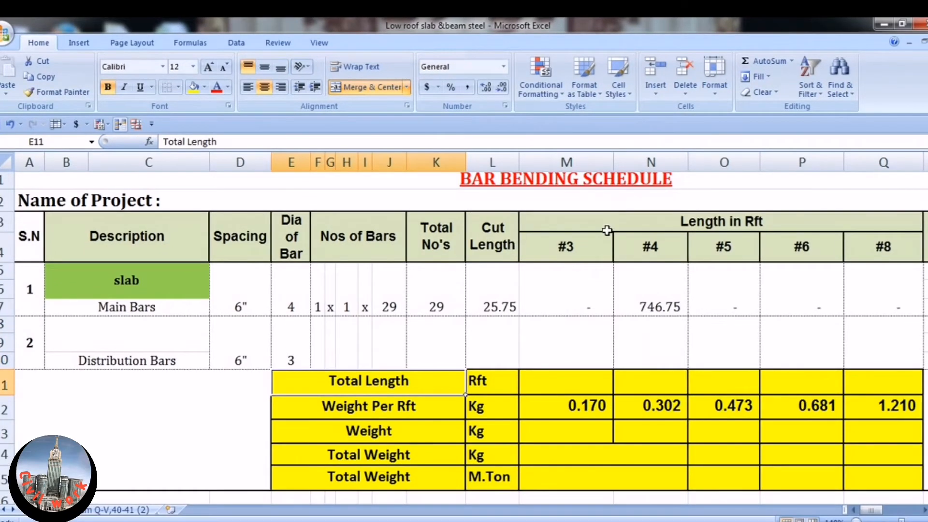
{"action": "left_click", "coordinate": [314, 343]}
{"action": "type", "text": "1"}
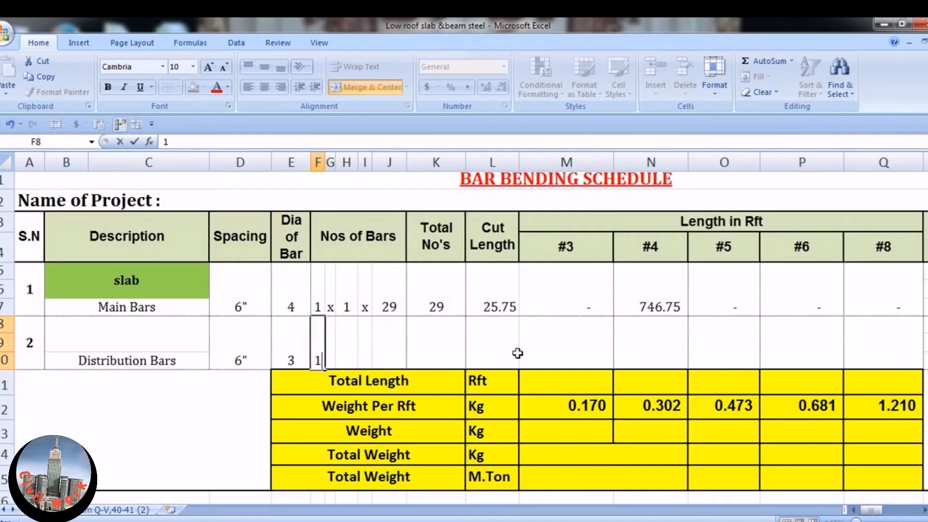
{"action": "key", "text": "Tab"}
{"action": "type", "text": "x"}
{"action": "key", "text": "Tab"}
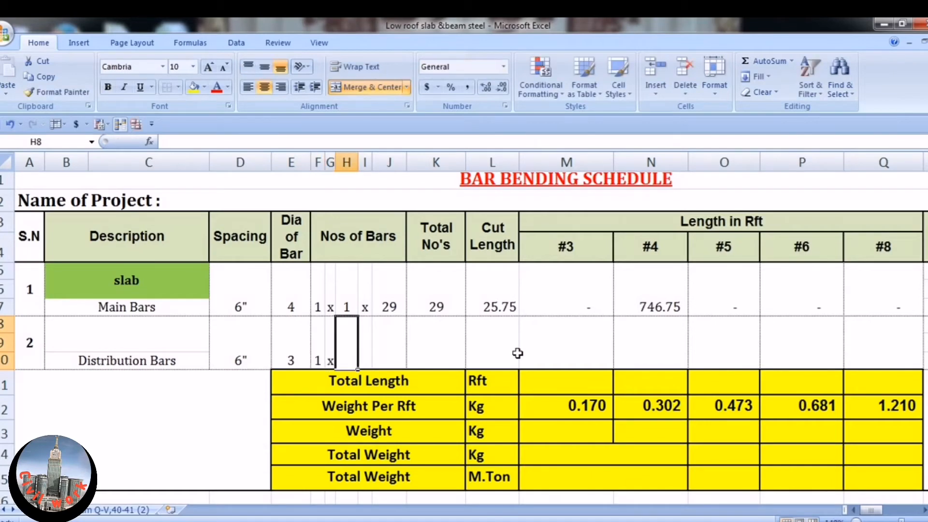
{"action": "type", "text": "1"}
{"action": "key", "text": "Tab"}
{"action": "type", "text": "x"}
{"action": "key", "text": "Tab"}
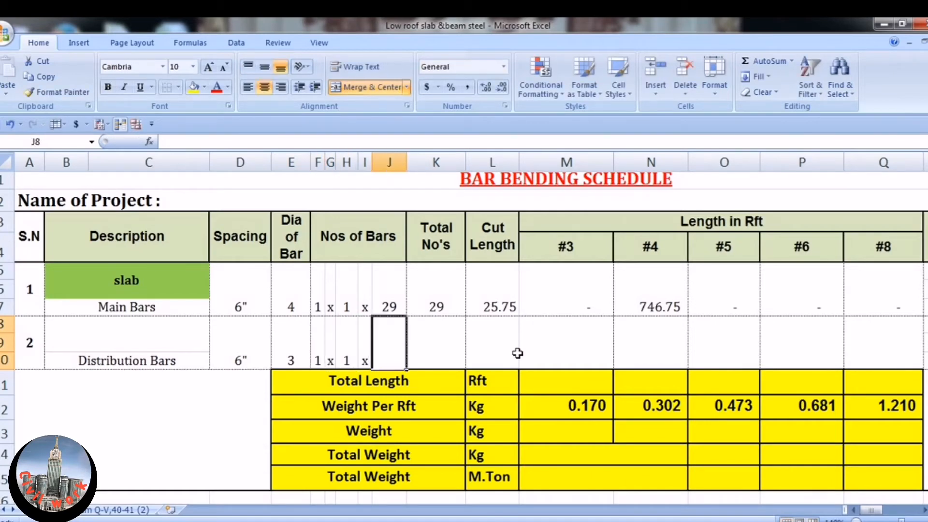
{"action": "type", "text": "42"}
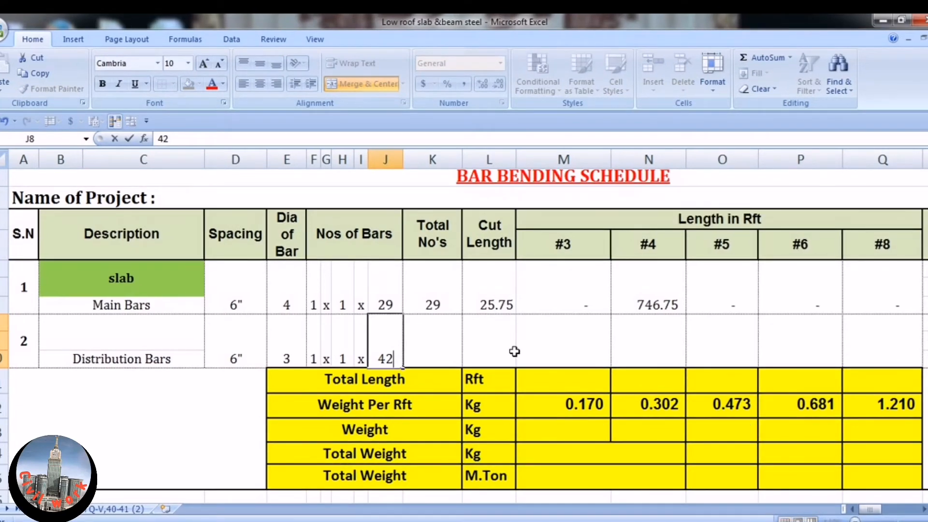
{"action": "left_click", "coordinate": [514, 351]}
Step: Calculate the distribution bars' total number in K8 with the formula =J8*H8*F8
{"action": "left_click", "coordinate": [429, 343]}
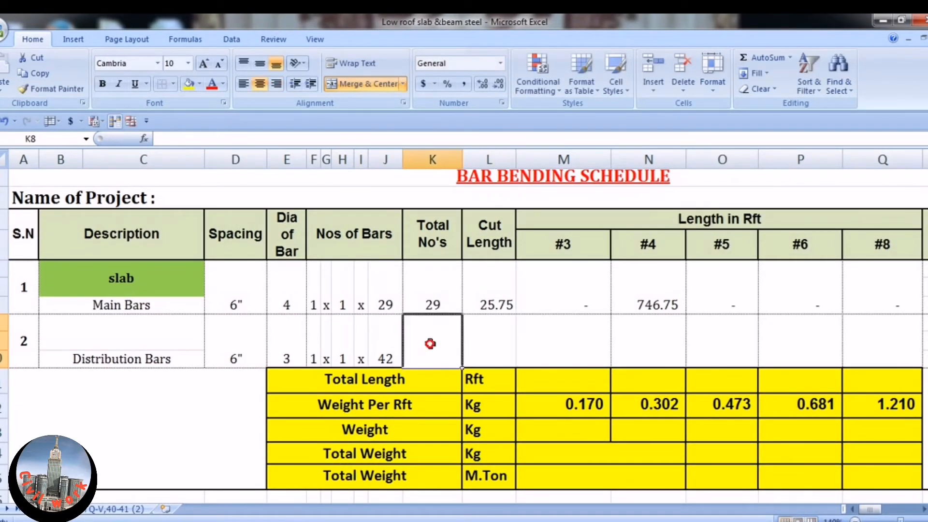
{"action": "type", "text": "=J8*I8"}
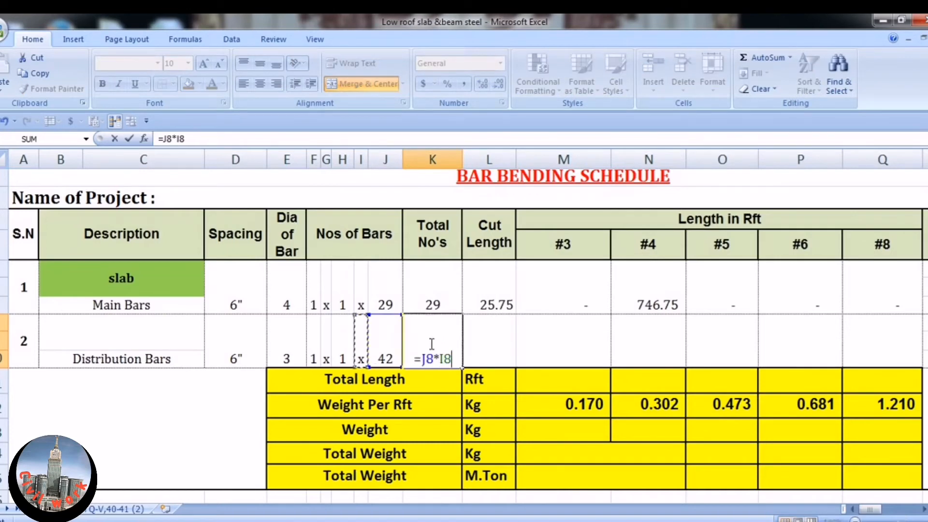
{"action": "key", "text": "Left"}
{"action": "type", "text": "*"}
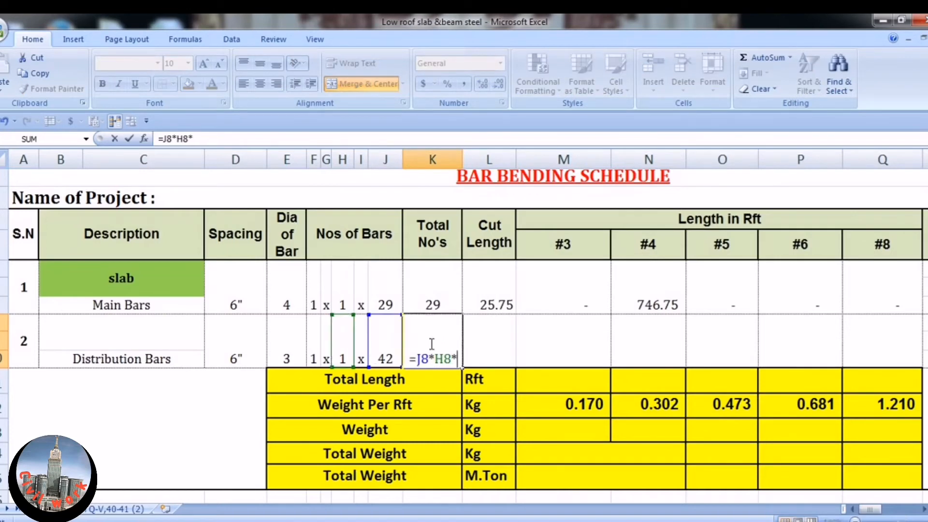
{"action": "key", "text": "Left"}
{"action": "key", "text": "Left"}
{"action": "key", "text": "Left"}
{"action": "key", "text": "Left"}
{"action": "key", "text": "Left"}
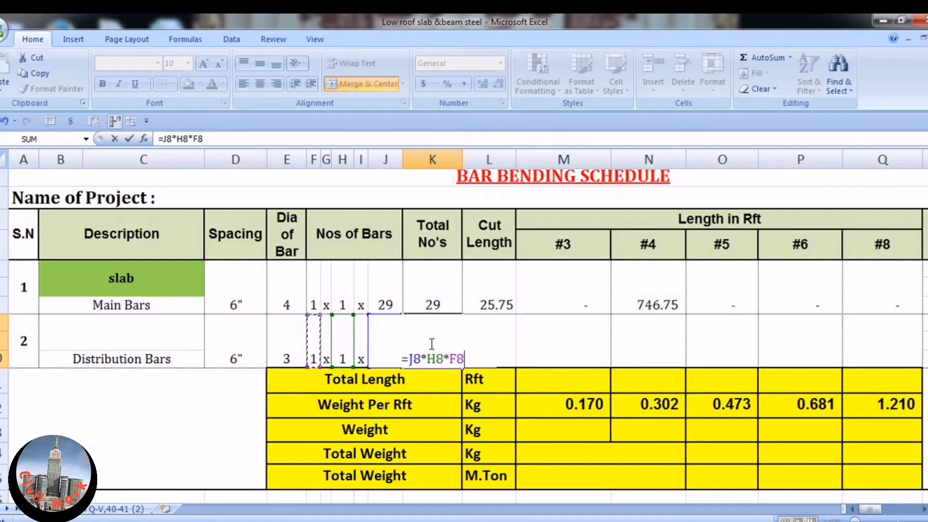
{"action": "key", "text": "Return"}
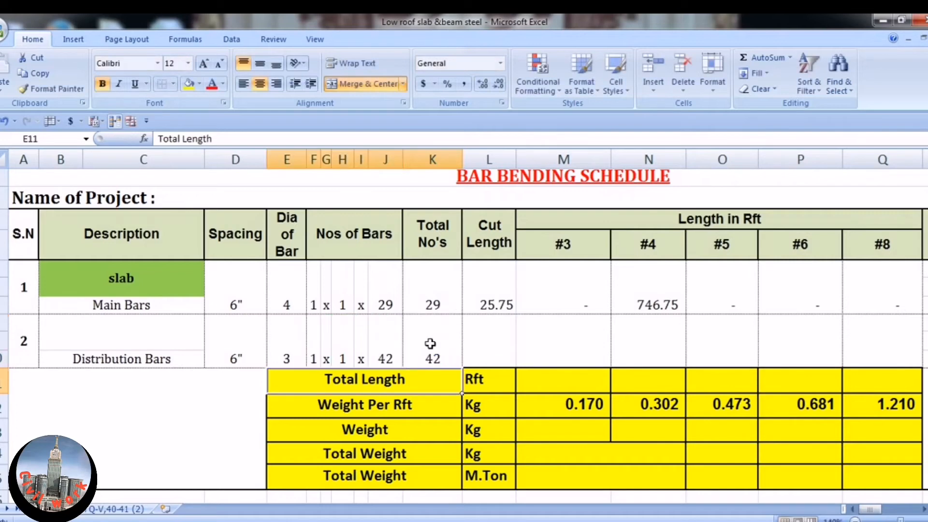
Step: Test the total number formula by setting H8 and F8 to 2, and restore both multipliers to 1
{"action": "left_click", "coordinate": [351, 352]}
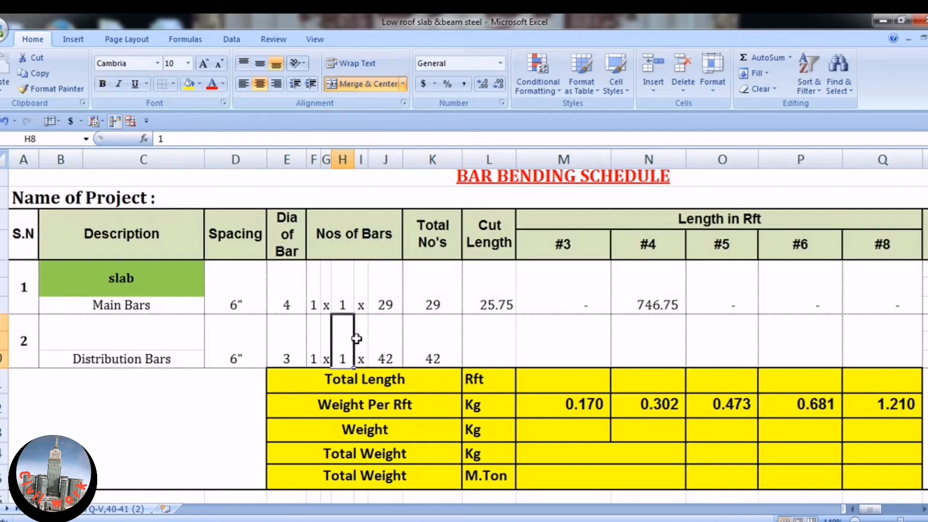
{"action": "type", "text": "2"}
{"action": "key", "text": "Return"}
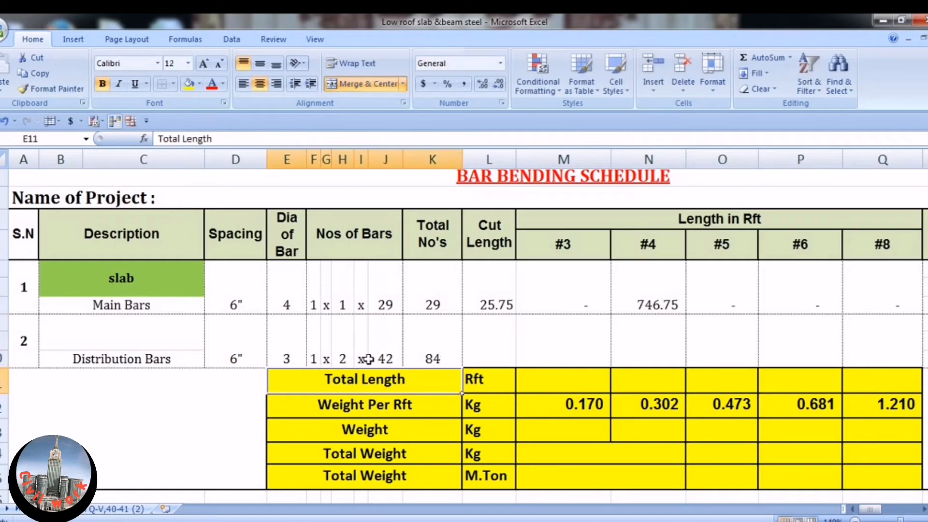
{"action": "left_click", "coordinate": [311, 354]}
{"action": "type", "text": "2"}
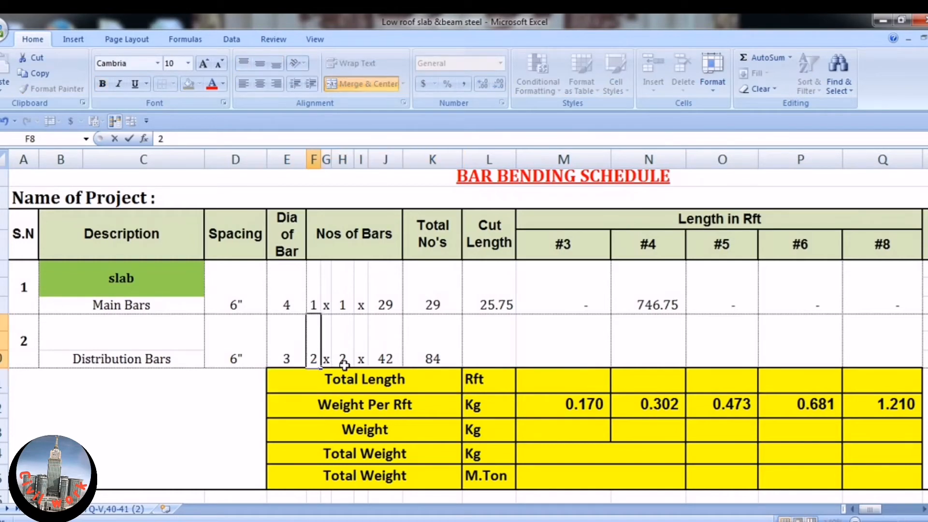
{"action": "key", "text": "Return"}
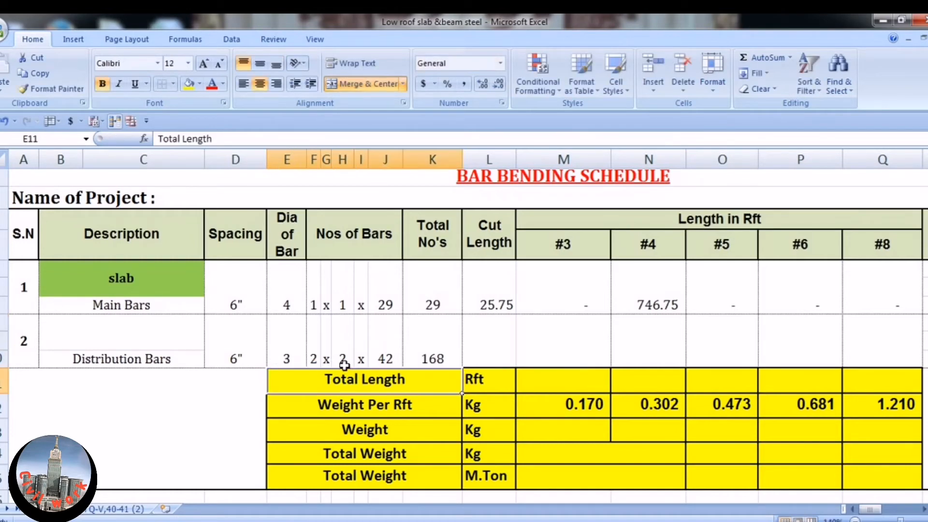
{"action": "left_click", "coordinate": [313, 345]}
{"action": "type", "text": "1"}
{"action": "left_click", "coordinate": [338, 346]}
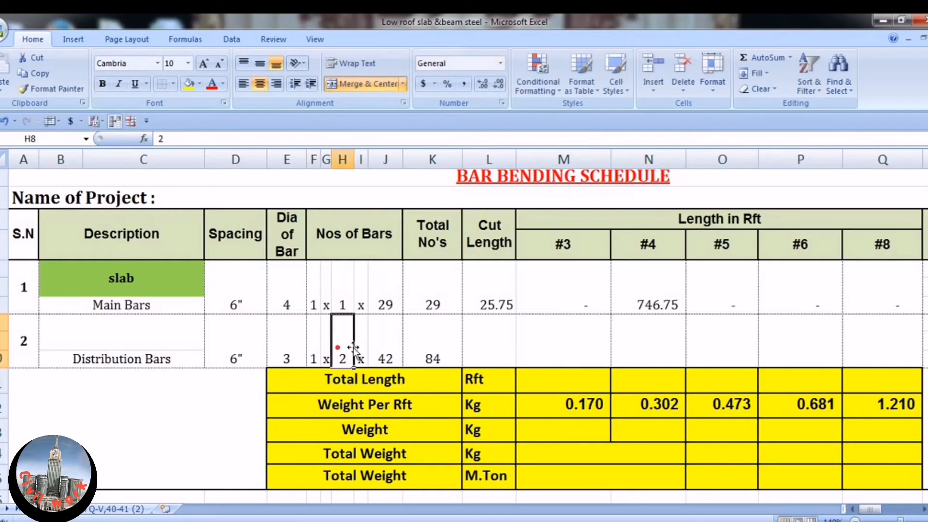
{"action": "type", "text": "1"}
{"action": "left_click", "coordinate": [449, 343]}
Step: Enter a cut length of 38.25 for the distribution bars in L8
{"action": "left_click", "coordinate": [503, 346]}
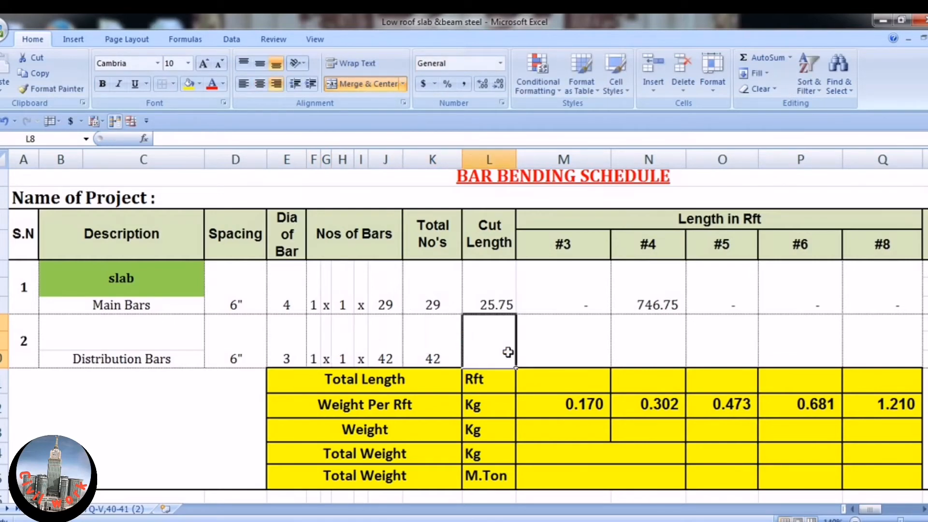
{"action": "type", "text": "38."}
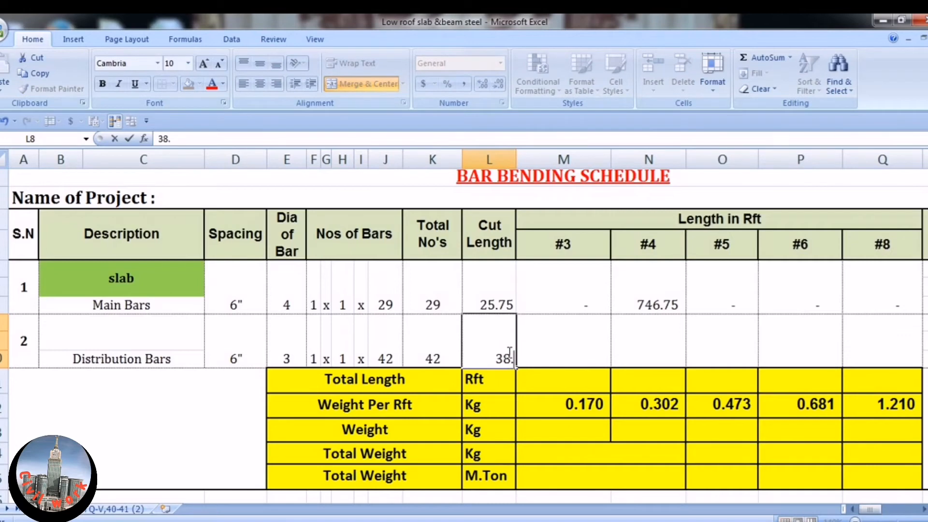
{"action": "type", "text": "25"}
{"action": "left_click", "coordinate": [586, 348]}
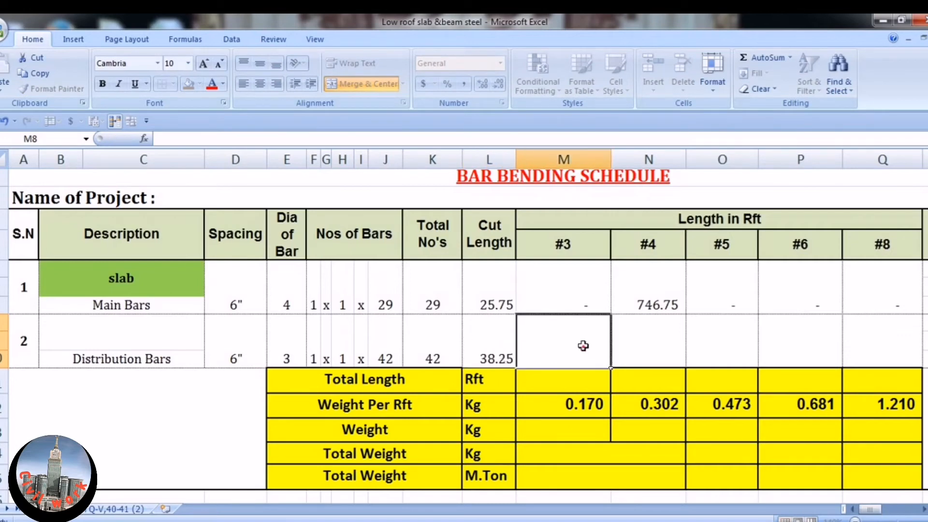
Step: Fill the main bars' length formulas for sizes #3 to #8 in M5 to Q5 down to the distribution bars' row
{"action": "left_click", "coordinate": [587, 298]}
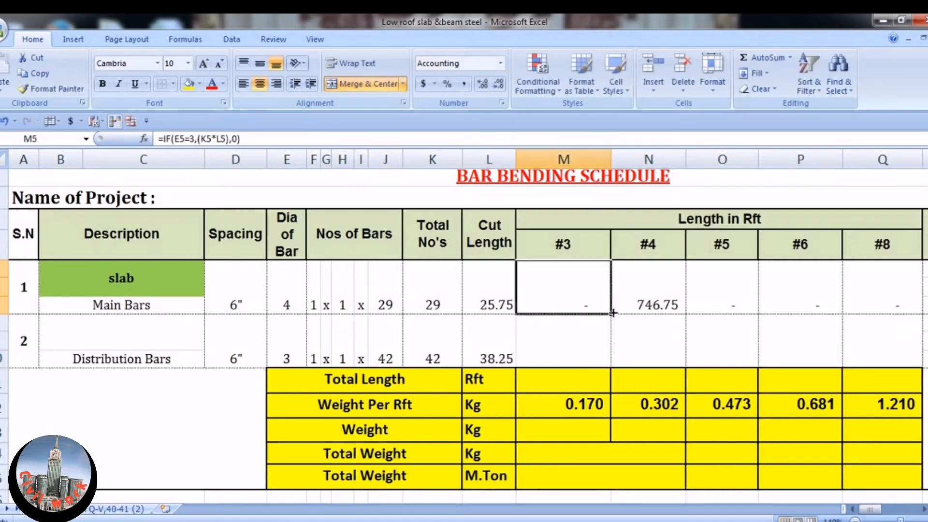
{"action": "left_click_drag", "start_coordinate": [613, 313], "coordinate": [612, 343]}
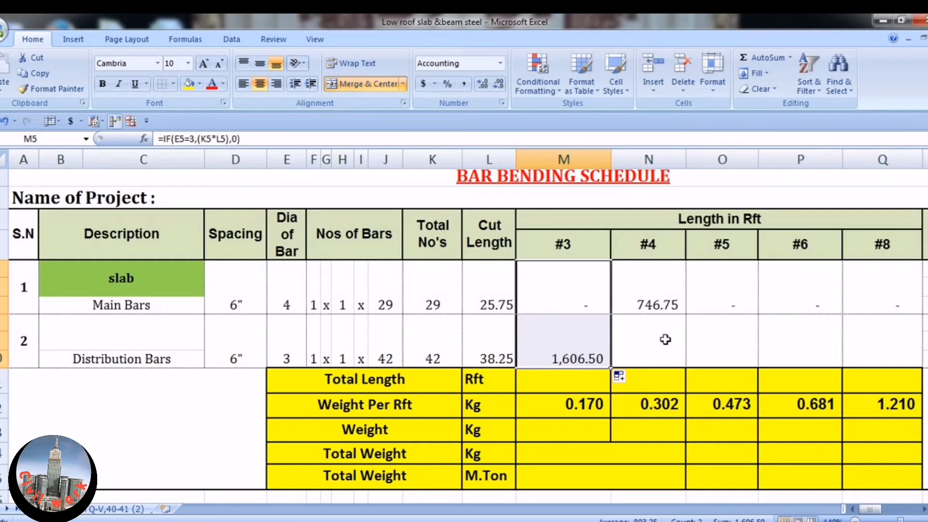
{"action": "left_click", "coordinate": [670, 295]}
{"action": "double_click", "coordinate": [687, 314]}
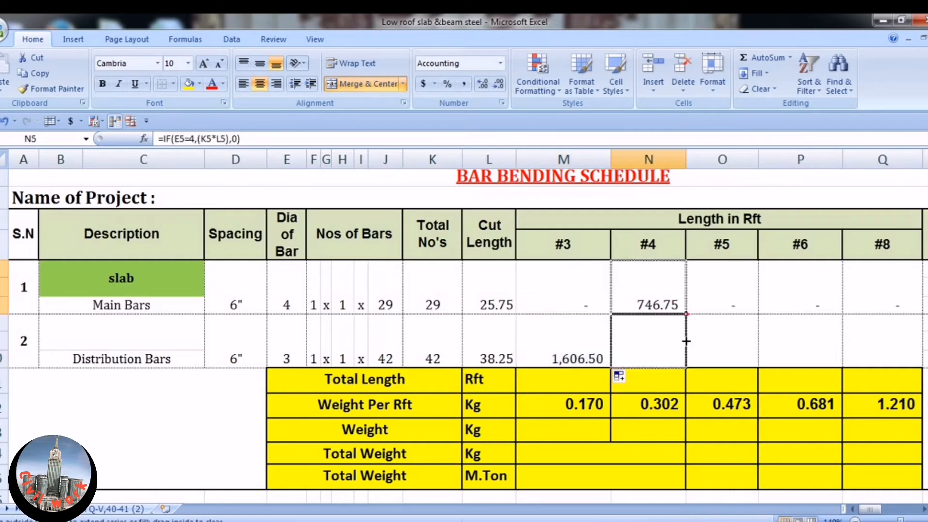
{"action": "left_click", "coordinate": [730, 297]}
{"action": "double_click", "coordinate": [757, 313]}
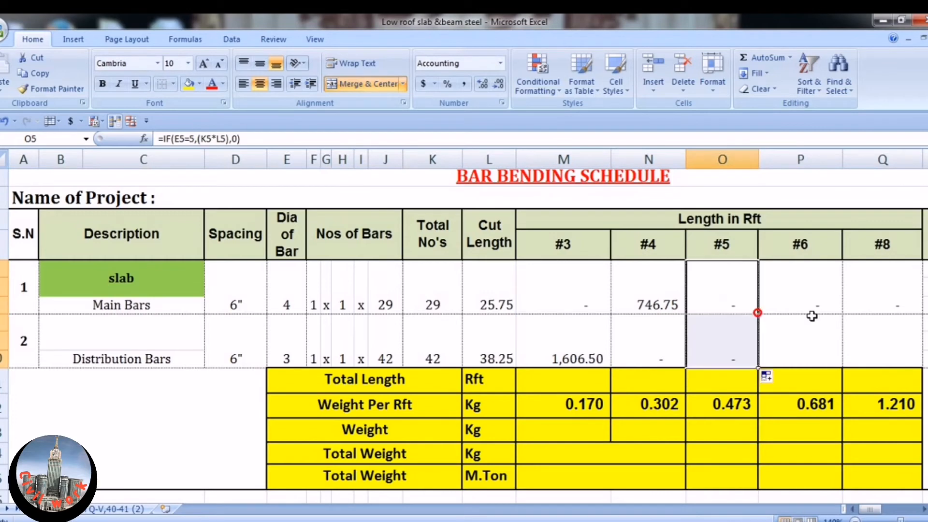
{"action": "left_click", "coordinate": [818, 296]}
{"action": "double_click", "coordinate": [842, 314]}
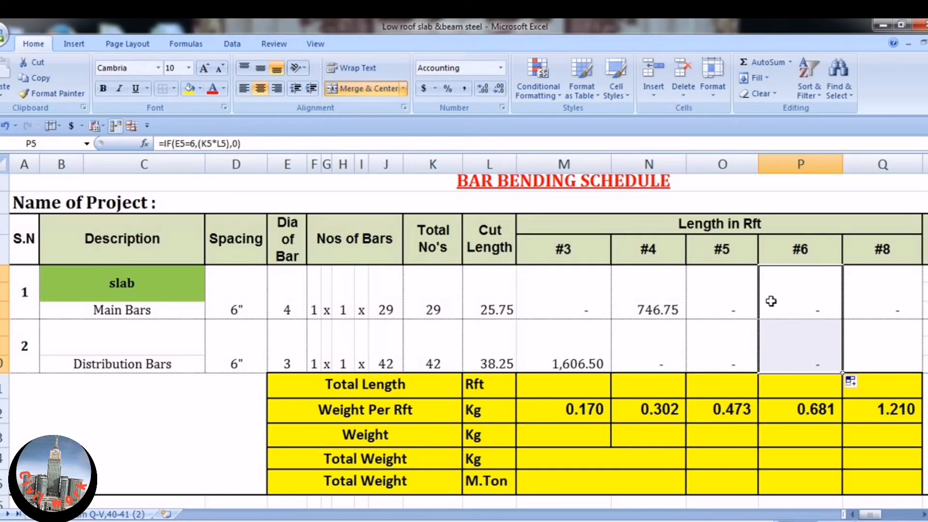
{"action": "left_click", "coordinate": [882, 300]}
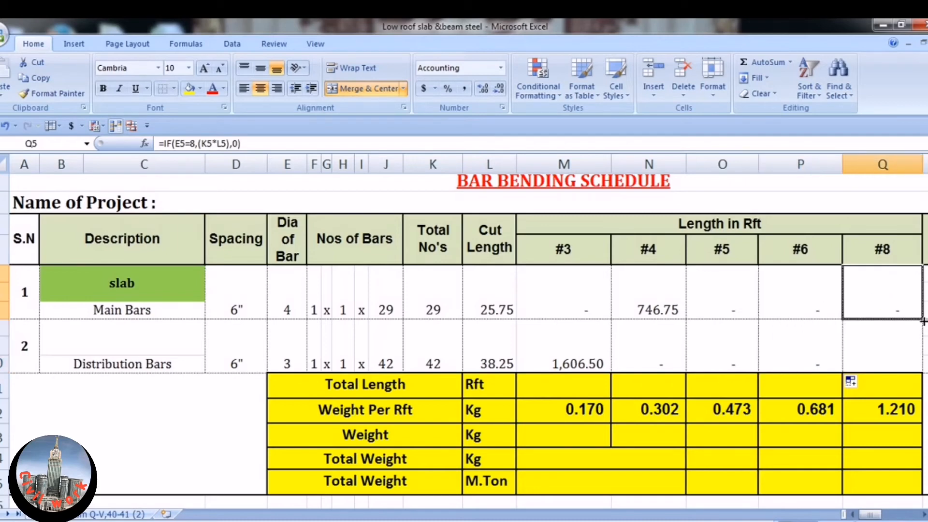
{"action": "double_click", "coordinate": [922, 321]}
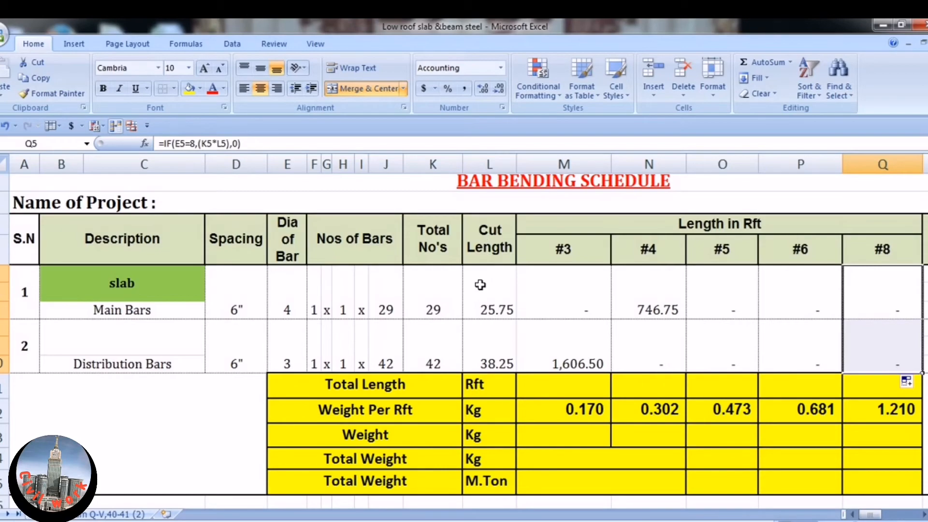
Step: Draw the main bars' shape in merged cell S6 with a medium solid bottom border and label it 25'-9"
{"action": "left_click", "coordinate": [922, 515]}
{"action": "left_click", "coordinate": [922, 515]}
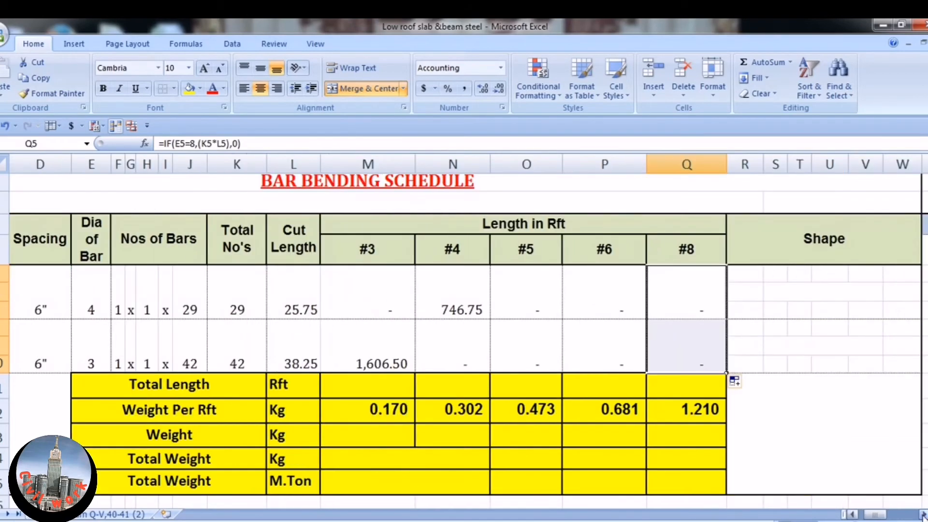
{"action": "left_click", "coordinate": [922, 515]}
{"action": "left_click", "coordinate": [709, 295]}
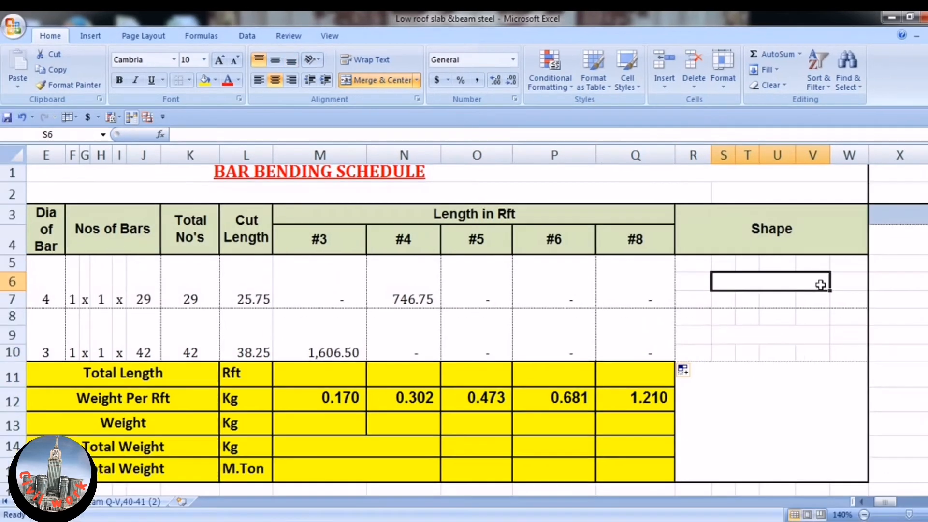
{"action": "left_click", "coordinate": [371, 81]}
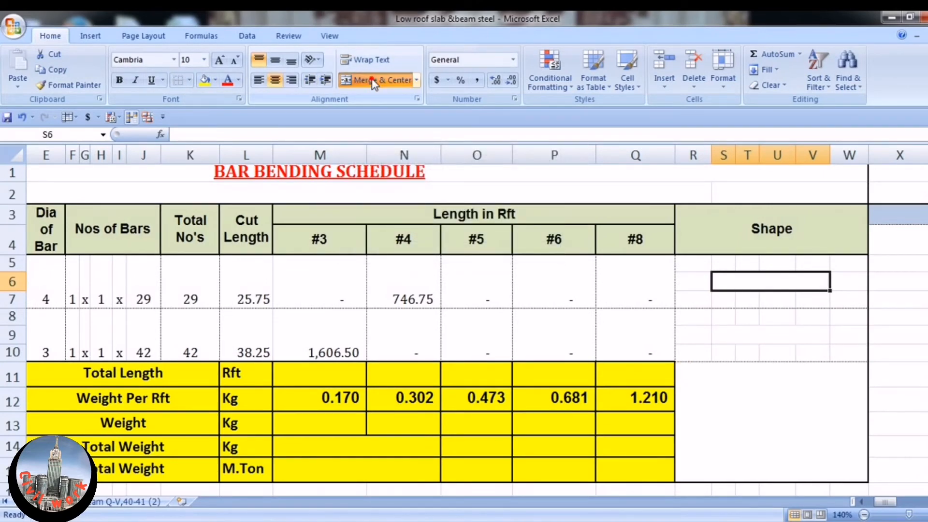
{"action": "left_click", "coordinate": [188, 80]}
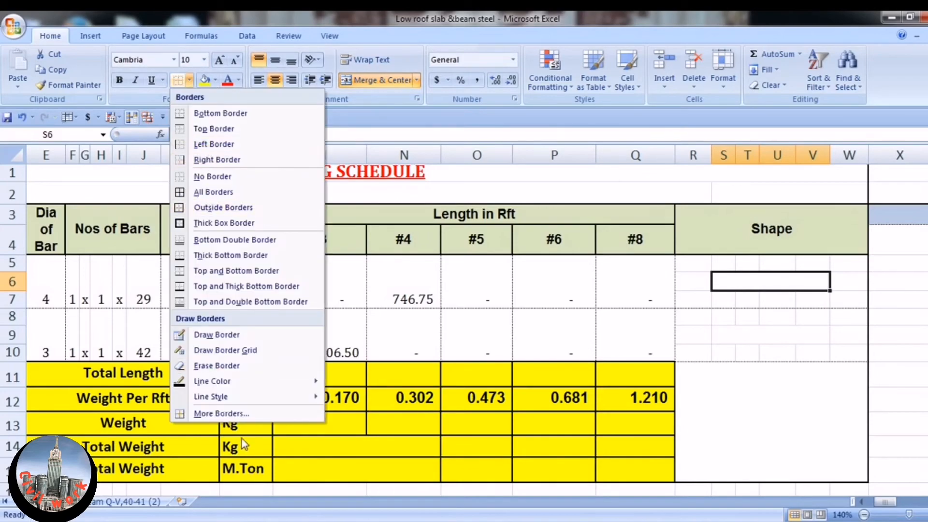
{"action": "left_click", "coordinate": [237, 411]}
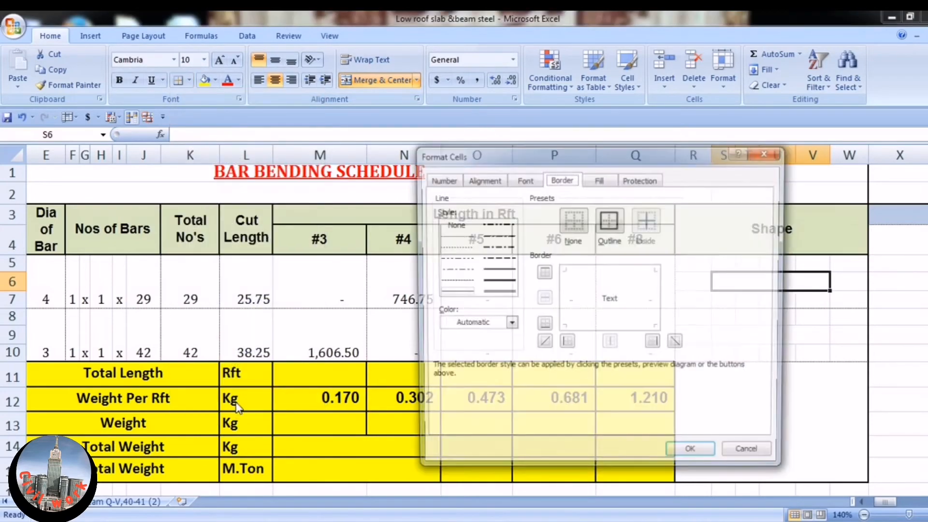
{"action": "left_click", "coordinate": [496, 269]}
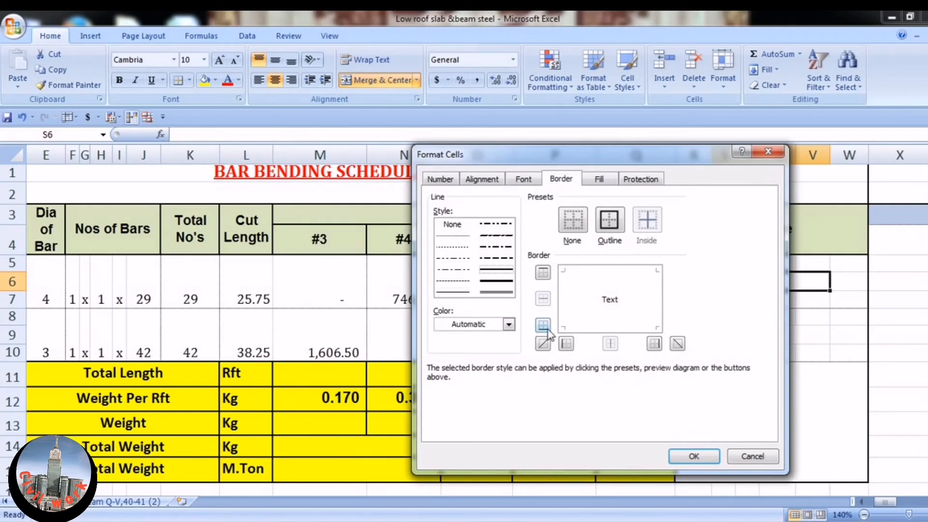
{"action": "left_click", "coordinate": [543, 325]}
{"action": "left_click", "coordinate": [714, 459]}
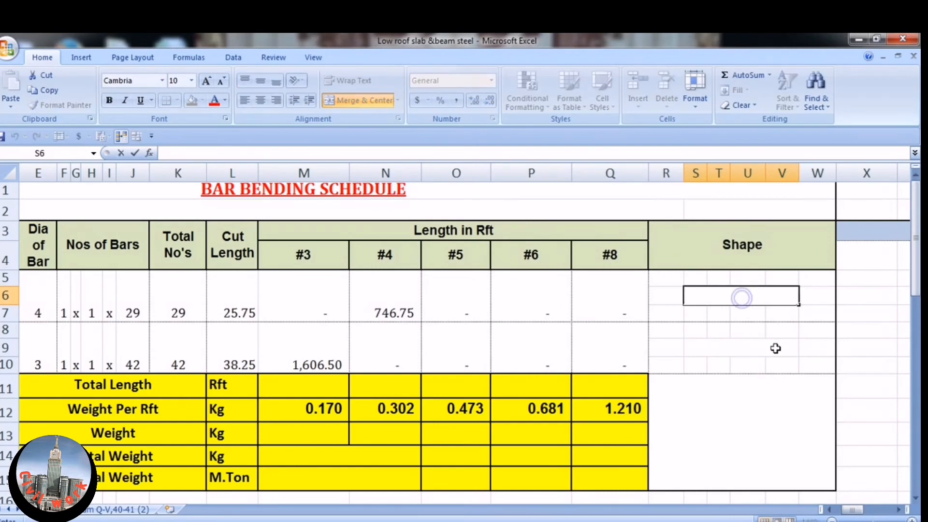
{"action": "type", "text": "25'-9\""}
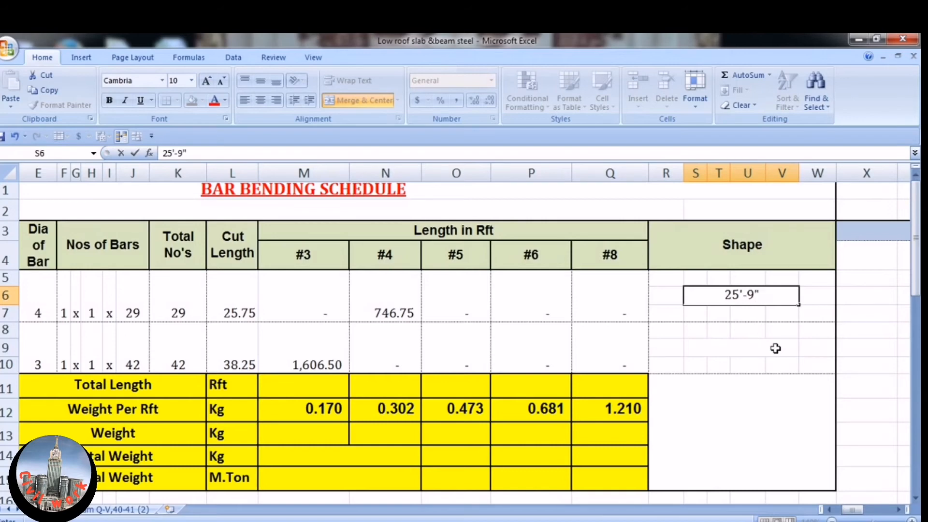
Step: Draw the distribution bars' shape by giving merged cell S9 a medium solid bottom border
{"action": "left_click", "coordinate": [749, 347]}
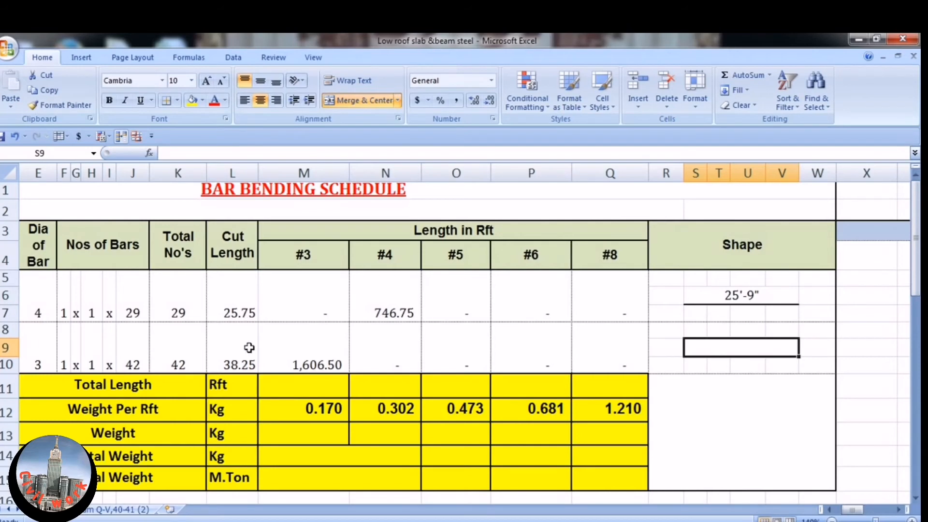
{"action": "left_click", "coordinate": [743, 350]}
{"action": "left_click", "coordinate": [177, 100]}
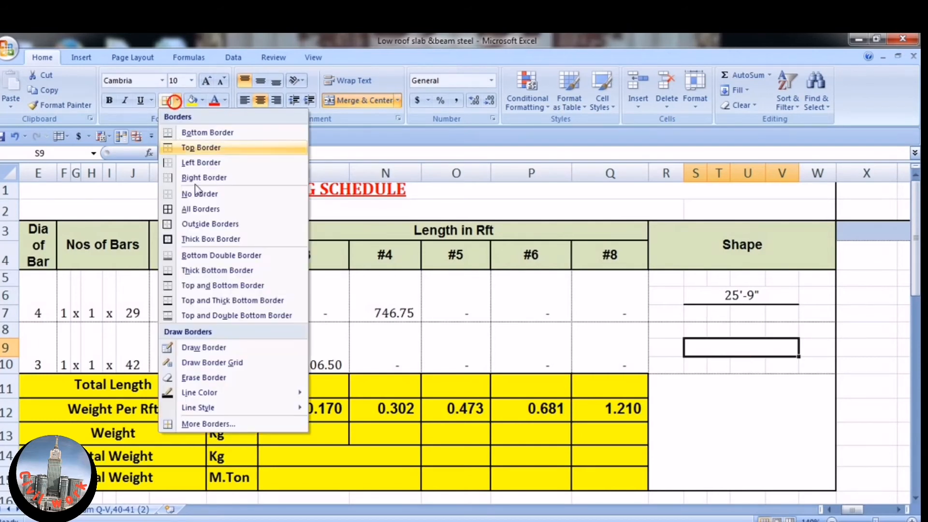
{"action": "left_click", "coordinate": [256, 423]}
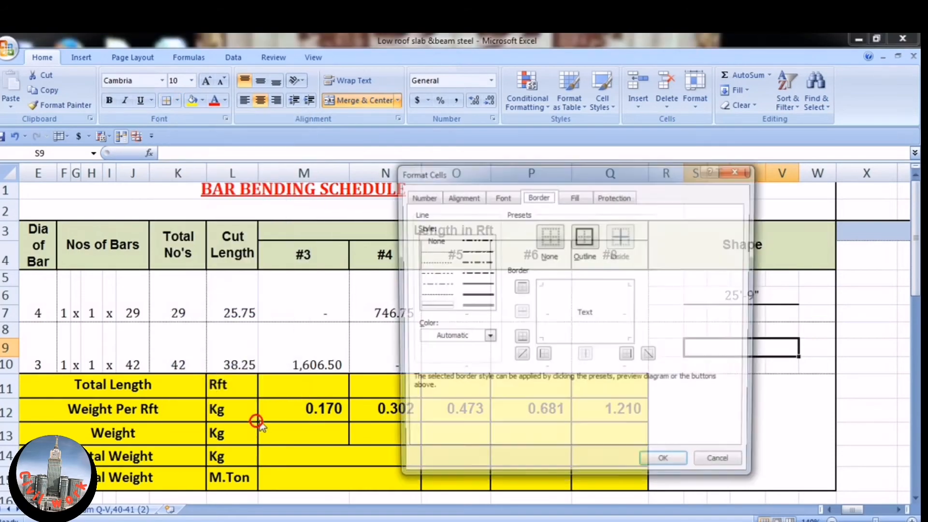
{"action": "left_click", "coordinate": [482, 283]}
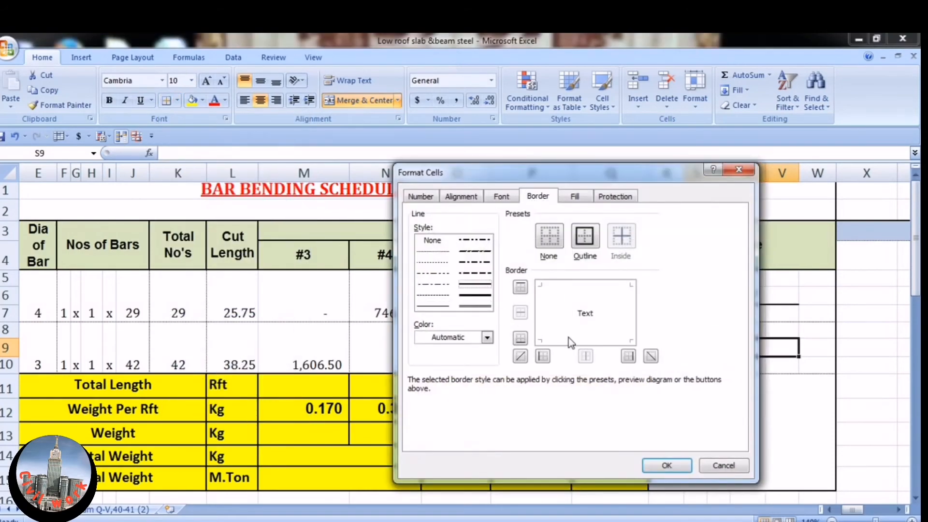
{"action": "left_click", "coordinate": [520, 337]}
{"action": "left_click", "coordinate": [667, 463]}
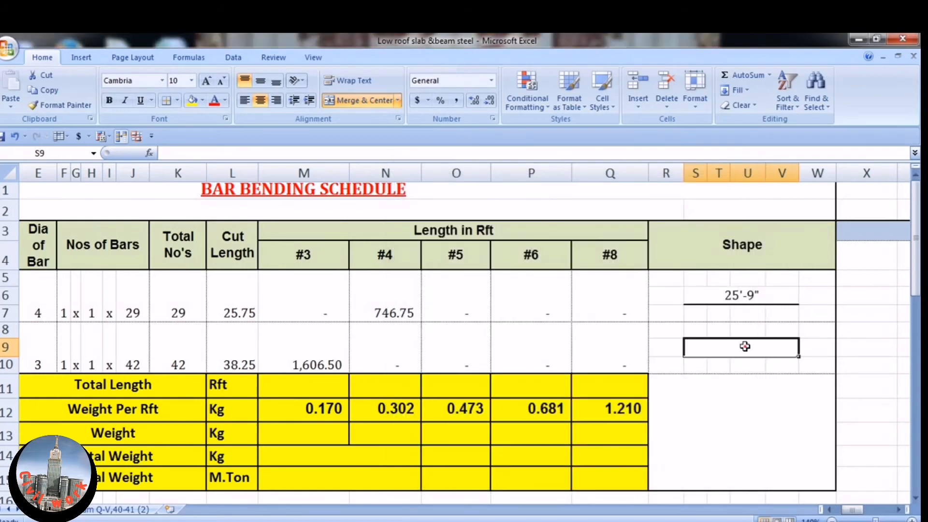
Step: Label the distribution bars' shape in S9 as 38'-3"
{"action": "double_click", "coordinate": [745, 346]}
{"action": "type", "text": "3"}
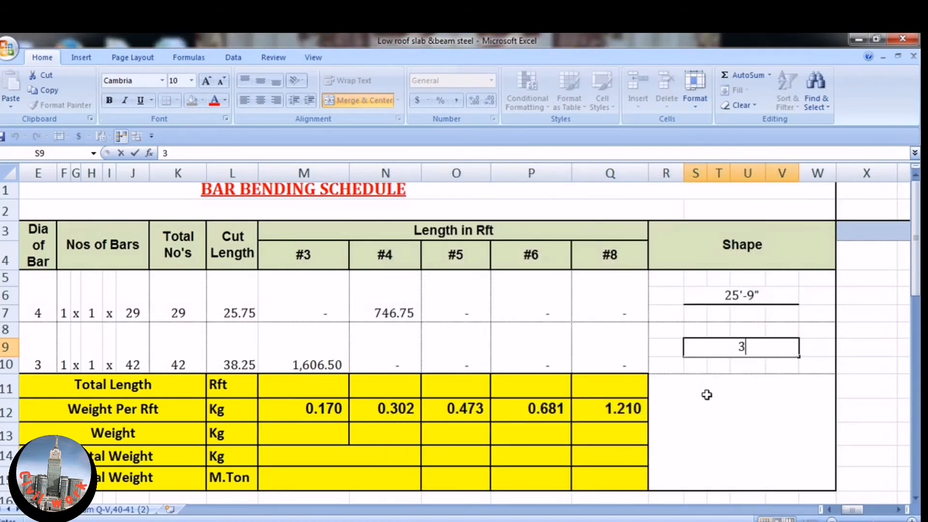
{"action": "type", "text": "8.25"}
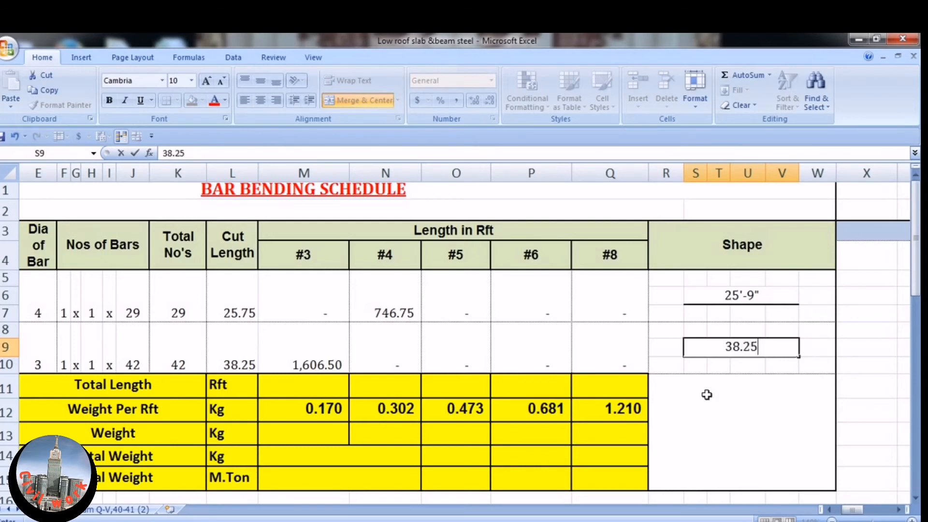
{"action": "key", "text": "BackSpace"}
{"action": "key", "text": "BackSpace"}
{"action": "key", "text": "BackSpace"}
{"action": "type", "text": "'-3\""}
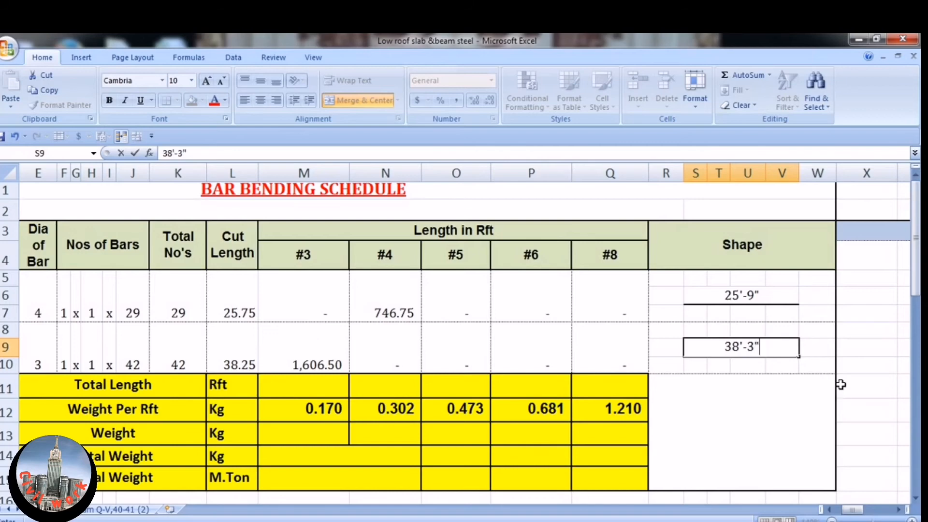
{"action": "left_click", "coordinate": [841, 363]}
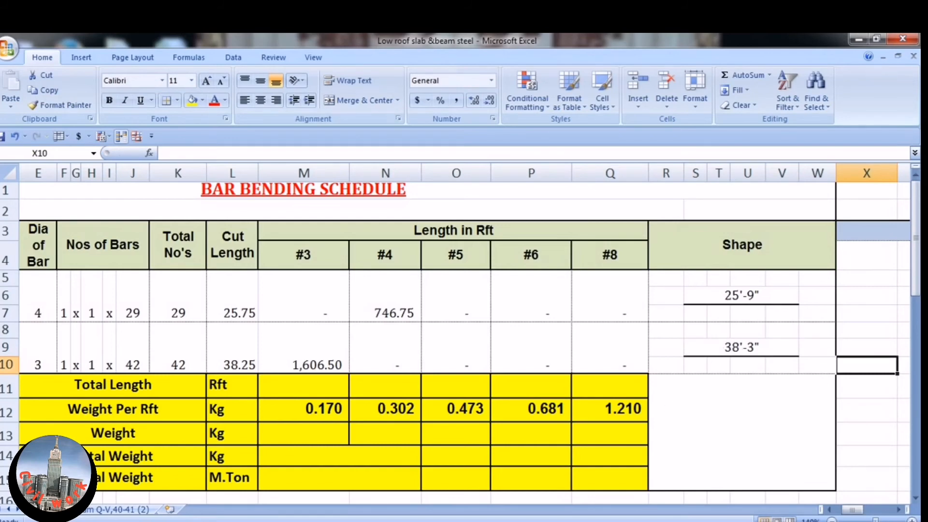
Step: Try to total the #3 bar lengths in M11 with AutoSum over M5:M8
{"action": "left_click", "coordinate": [828, 509]}
{"action": "left_click", "coordinate": [829, 510]}
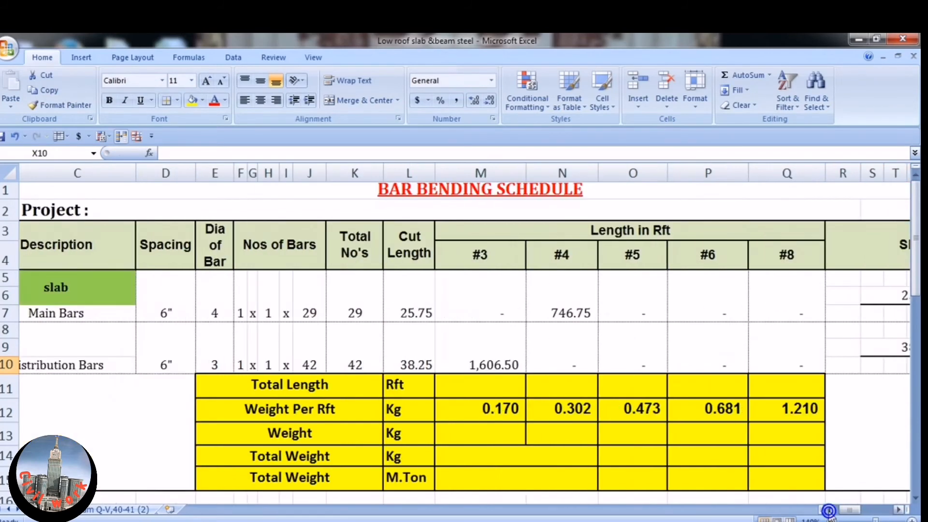
{"action": "left_click", "coordinate": [829, 510]}
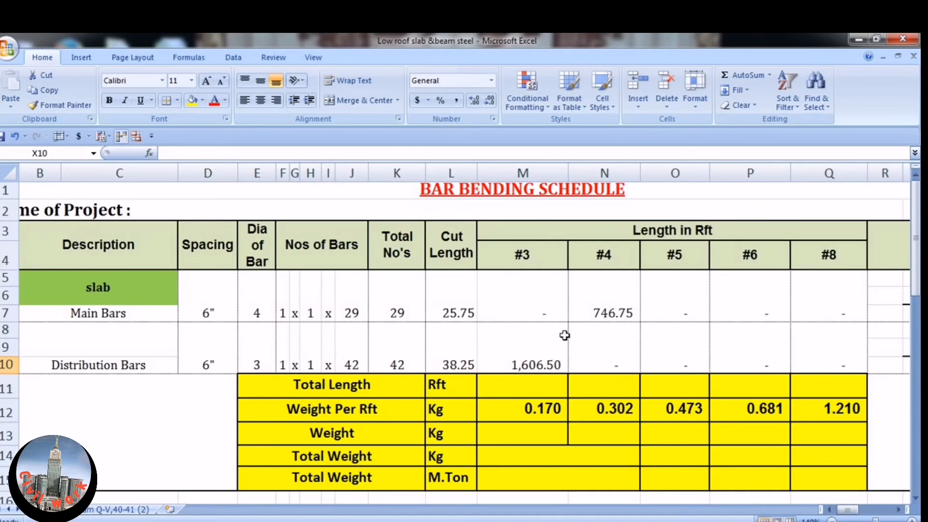
{"action": "left_click", "coordinate": [551, 391]}
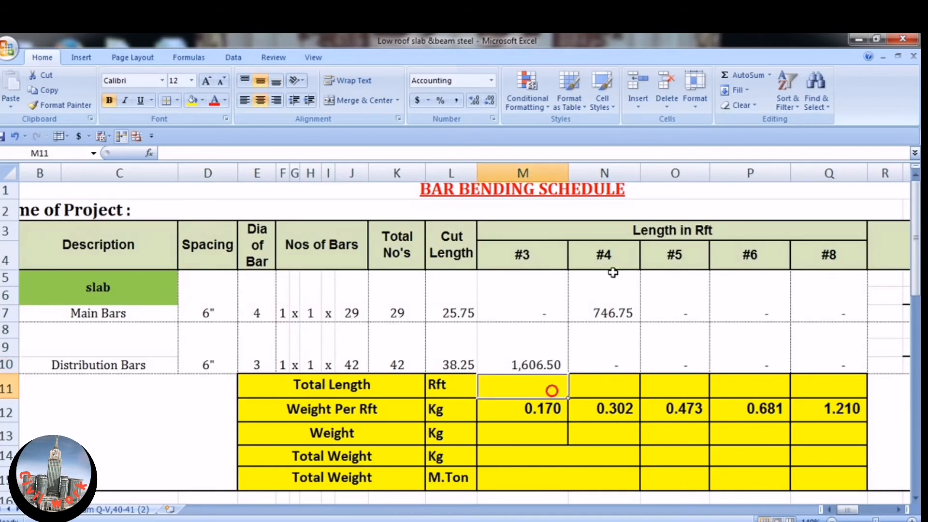
{"action": "left_click", "coordinate": [742, 74]}
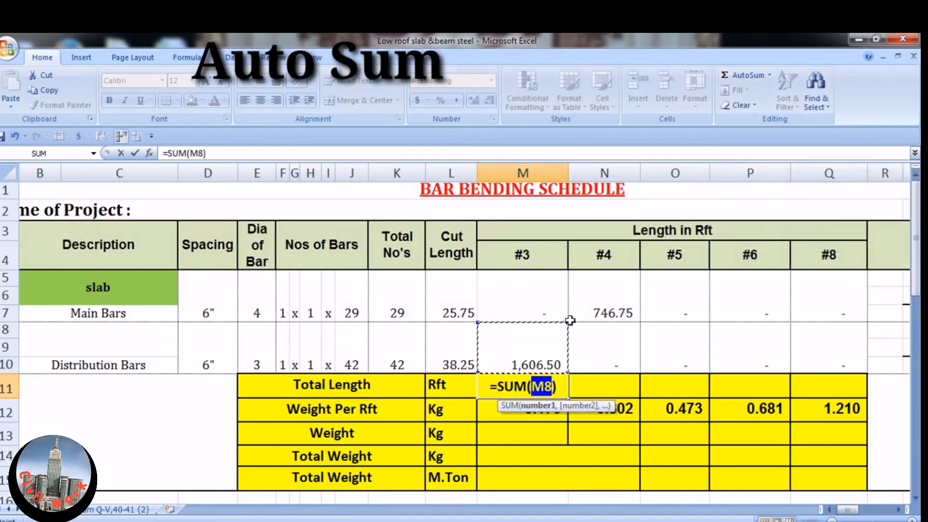
{"action": "left_click_drag", "start_coordinate": [566, 323], "coordinate": [551, 274]}
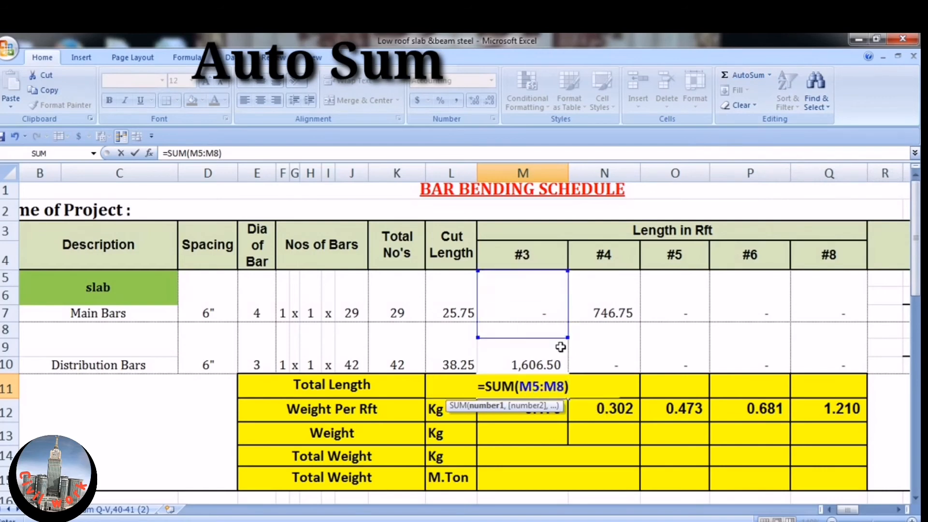
{"action": "key", "text": "Return"}
{"action": "left_click_drag", "start_coordinate": [555, 360], "coordinate": [547, 286]}
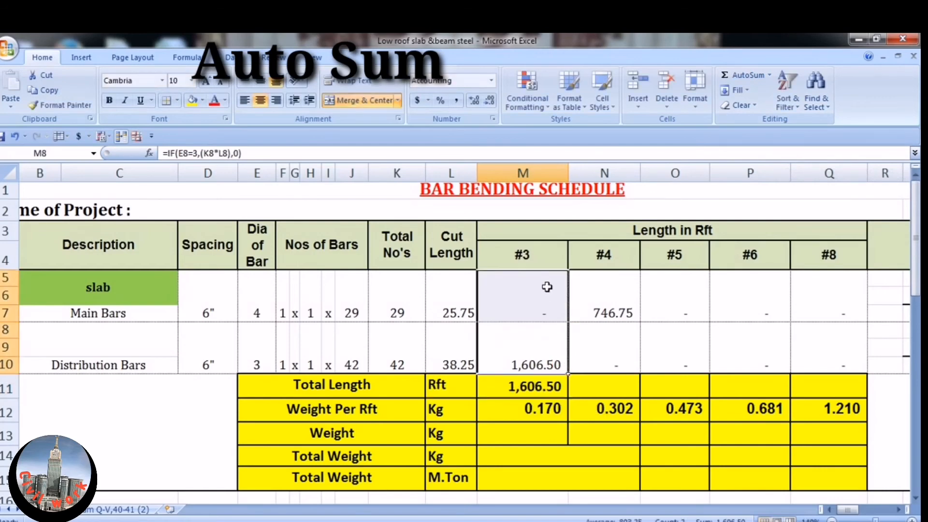
Step: Redo the #3 total length in M11 with AutoSum over the main and distribution bar rows, M5:M10
{"action": "left_click", "coordinate": [521, 386]}
{"action": "left_click", "coordinate": [747, 76]}
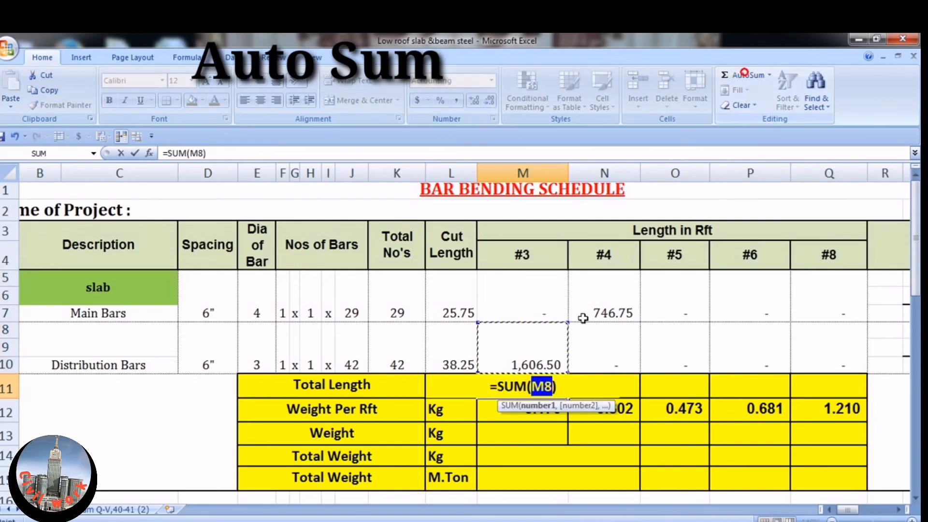
{"action": "left_click_drag", "start_coordinate": [568, 323], "coordinate": [563, 275]}
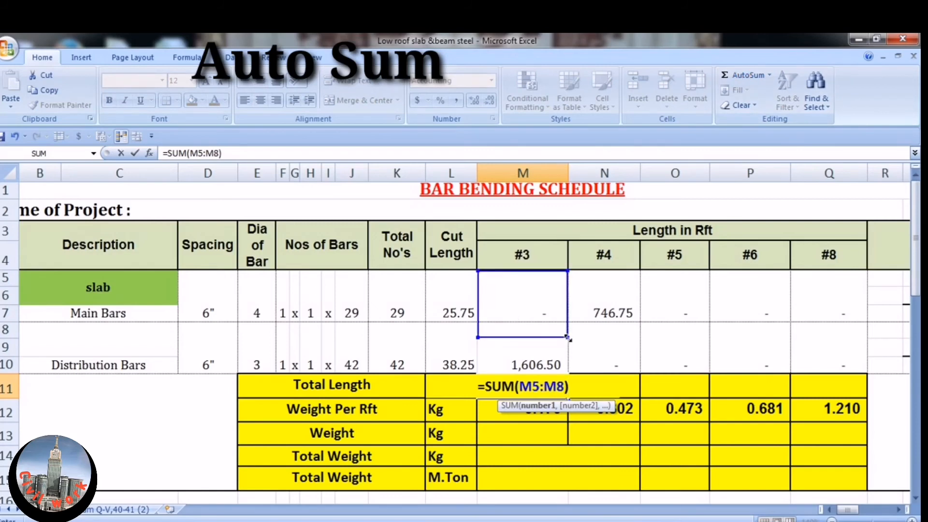
{"action": "left_click_drag", "start_coordinate": [567, 339], "coordinate": [578, 373]}
{"action": "key", "text": "Return"}
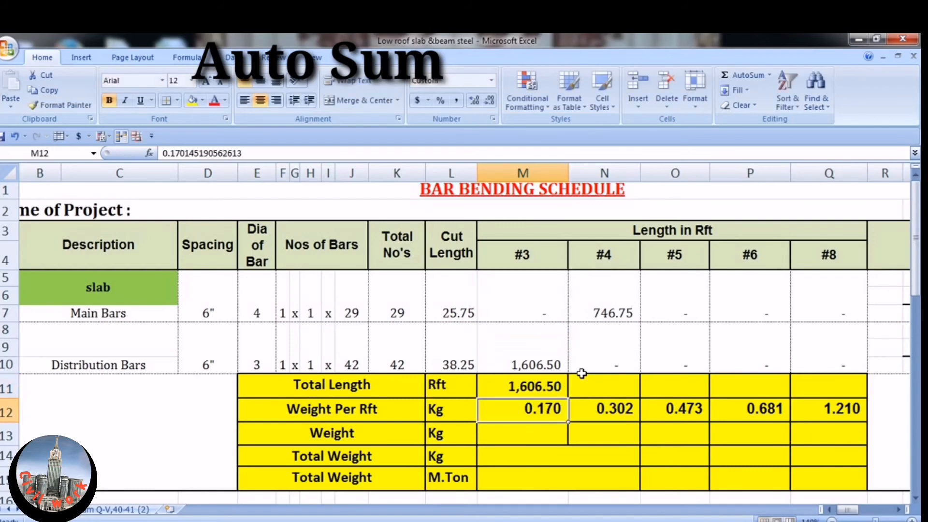
{"action": "left_click", "coordinate": [543, 385]}
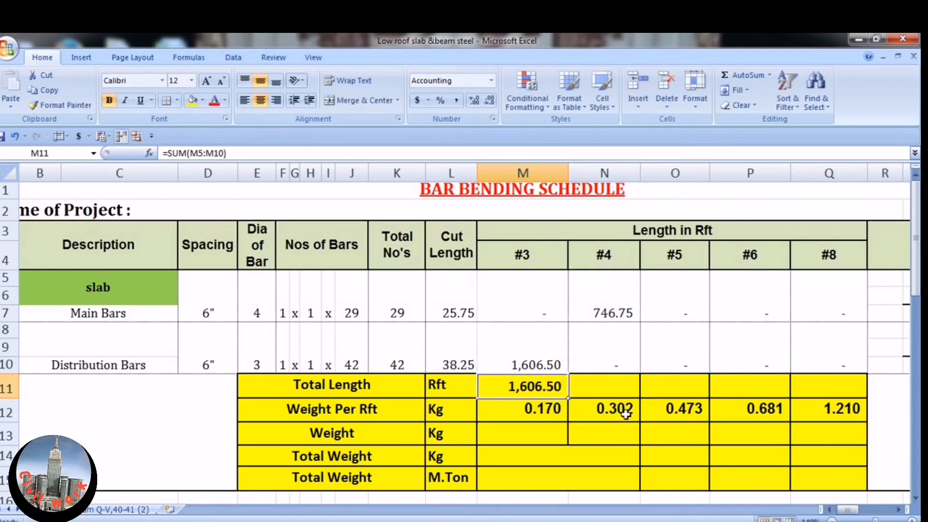
Step: Total the #4 lengths in N11 with AutoSum over both the main and distribution bar rows
{"action": "left_click", "coordinate": [616, 388]}
{"action": "left_click", "coordinate": [752, 80]}
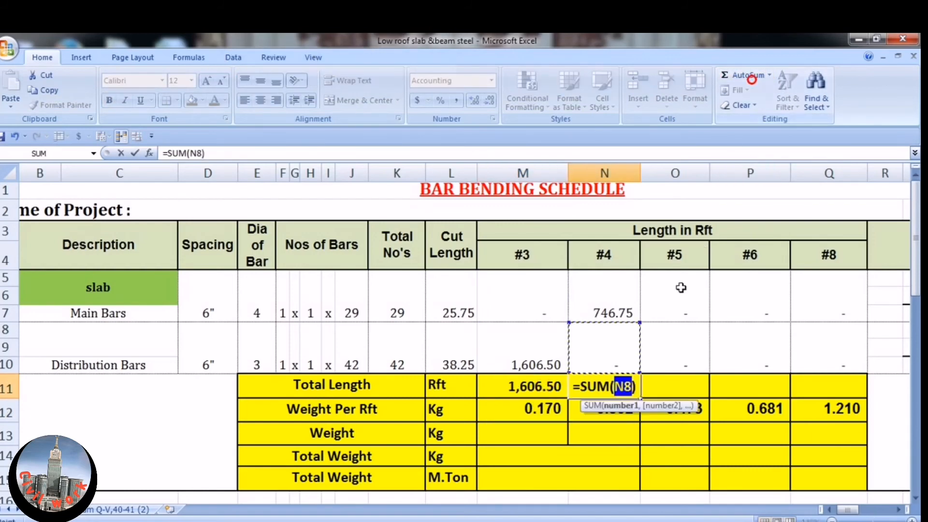
{"action": "left_click_drag", "start_coordinate": [641, 323], "coordinate": [642, 275]}
{"action": "left_click_drag", "start_coordinate": [642, 336], "coordinate": [658, 362]}
{"action": "key", "text": "Return"}
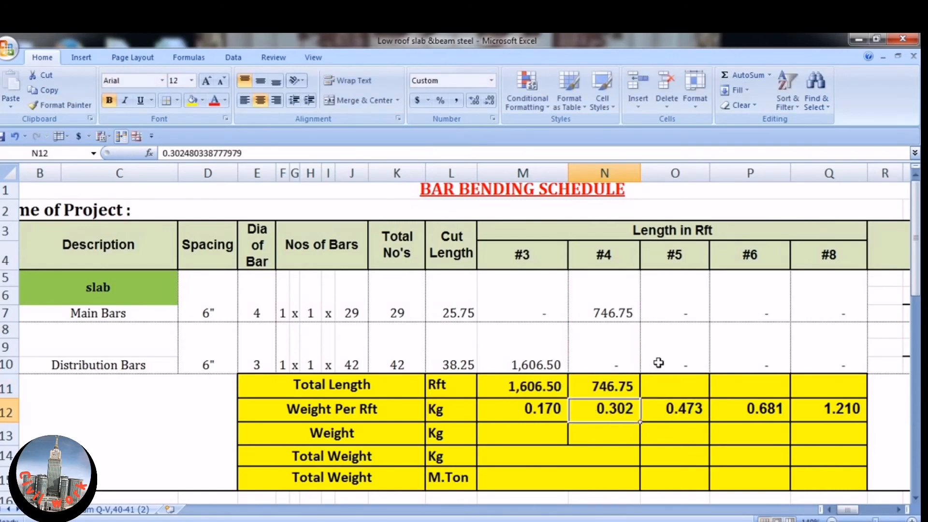
Step: Fill the #4 total length formula in N11 across to Q11 for sizes #5, #6 and #8
{"action": "left_click", "coordinate": [651, 384]}
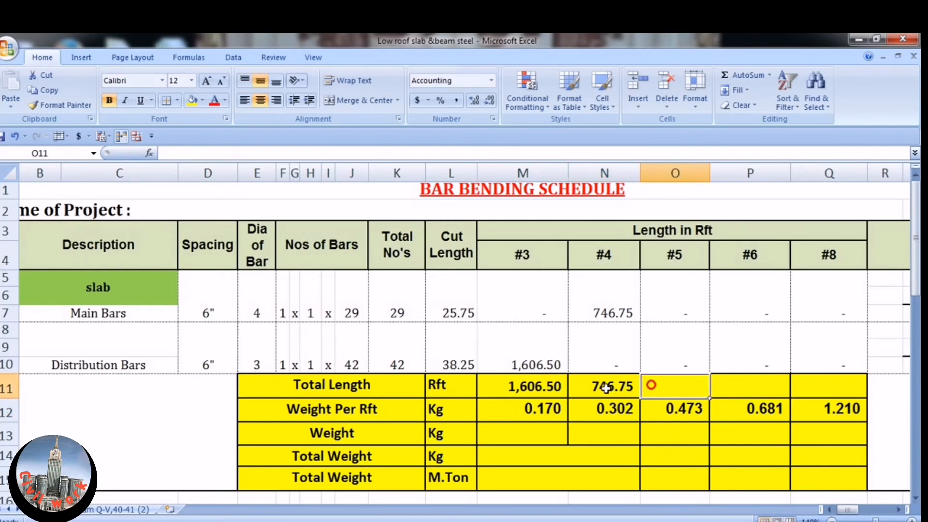
{"action": "left_click", "coordinate": [606, 388]}
{"action": "left_click_drag", "start_coordinate": [639, 397], "coordinate": [842, 385]}
{"action": "left_click", "coordinate": [713, 451]}
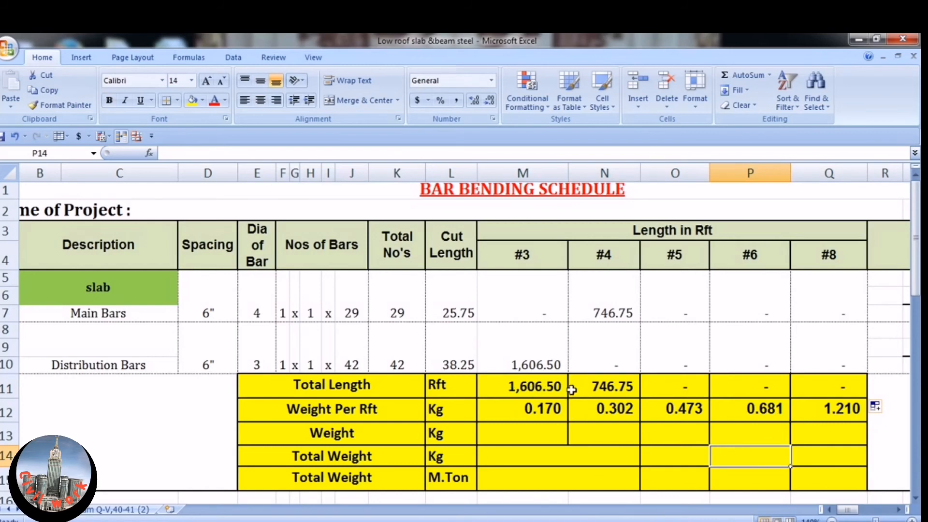
Step: Calculate the #3 bars' weight in M13 as total length times weight per Rft, =M11*M12
{"action": "left_click", "coordinate": [543, 429]}
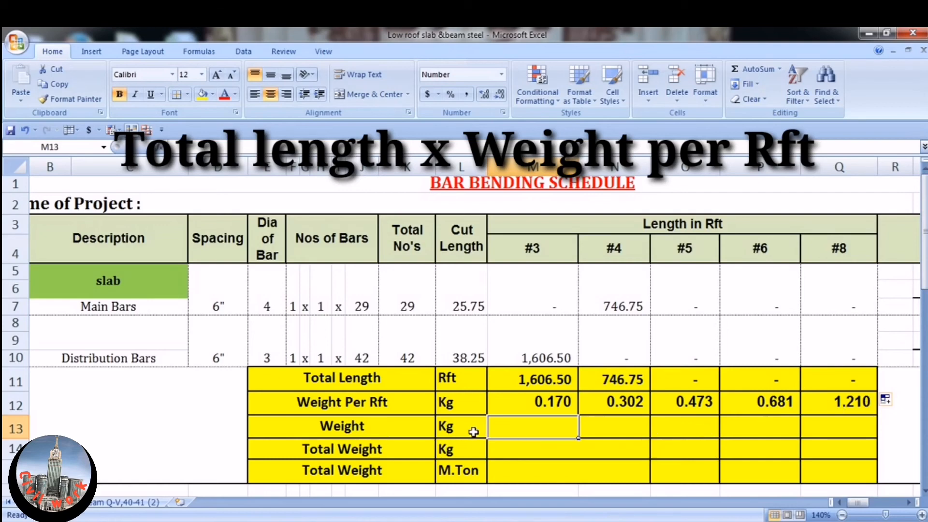
{"action": "left_click", "coordinate": [532, 426]}
{"action": "type", "text": "="}
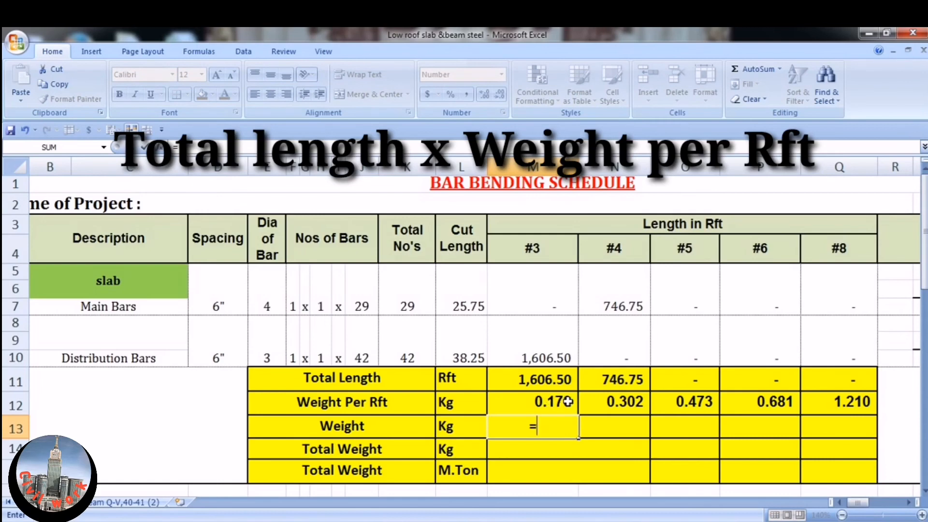
{"action": "left_click", "coordinate": [569, 381]}
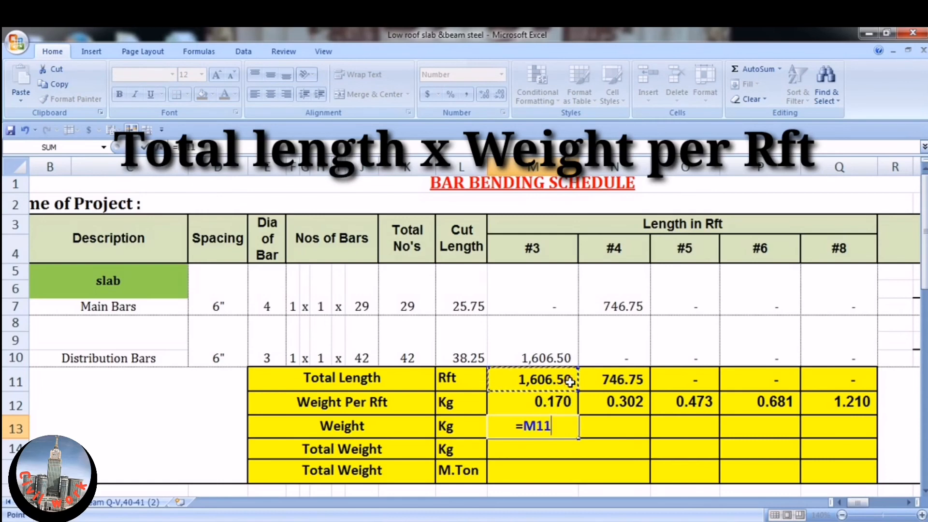
{"action": "type", "text": "*"}
{"action": "left_click", "coordinate": [557, 401]}
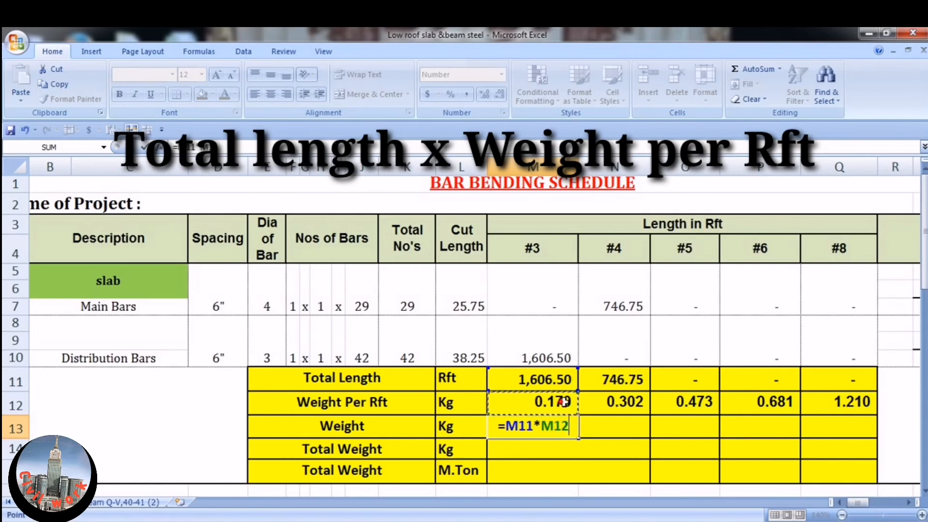
{"action": "key", "text": "Return"}
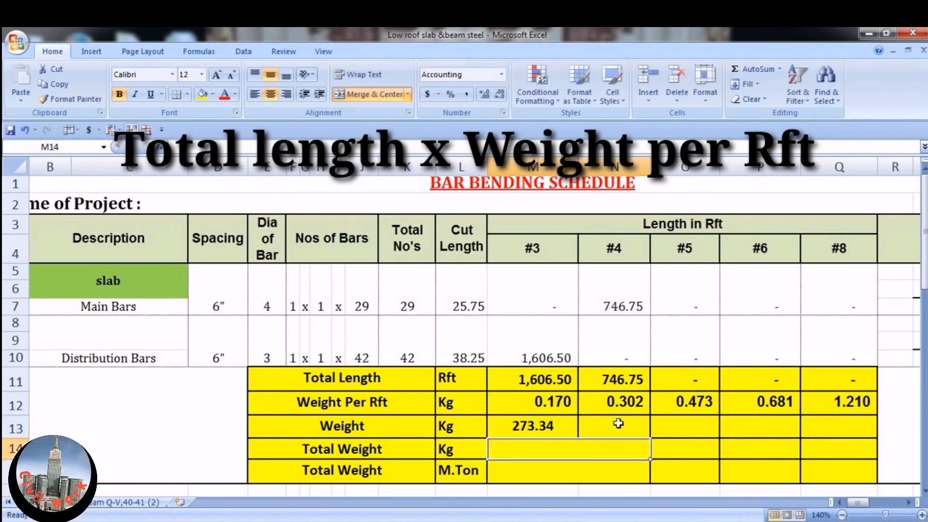
Step: Calculate the #4 bars' weight in N13 as total length times weight per Rft, =N11*N12
{"action": "left_click", "coordinate": [618, 424]}
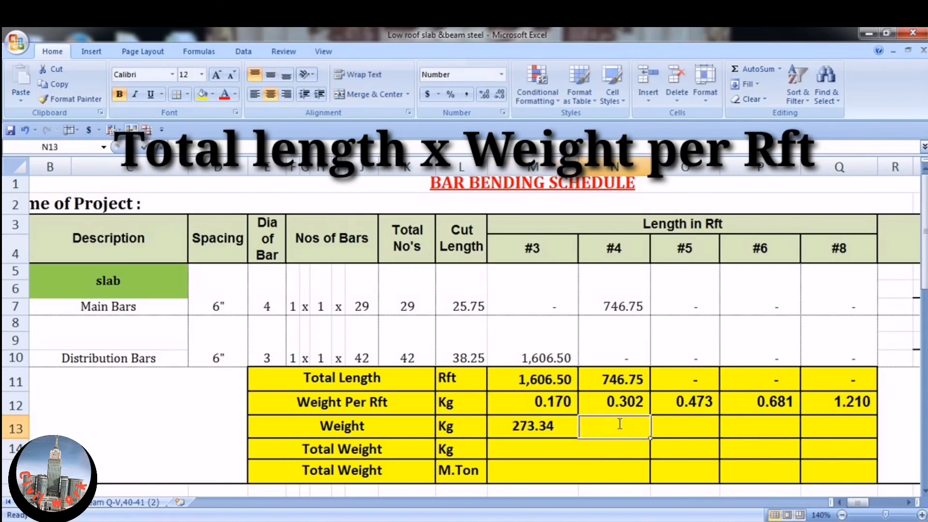
{"action": "type", "text": "="}
{"action": "left_click", "coordinate": [628, 379]}
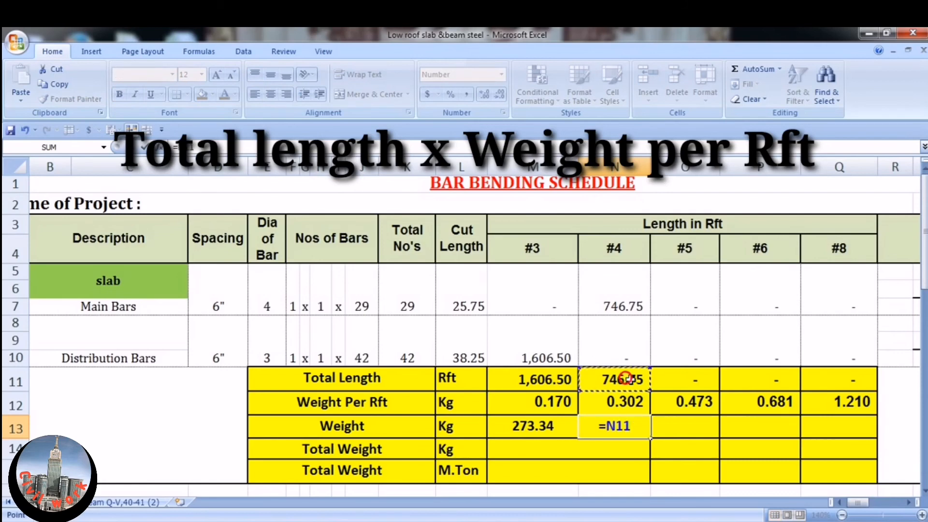
{"action": "type", "text": "*"}
{"action": "left_click", "coordinate": [629, 397]}
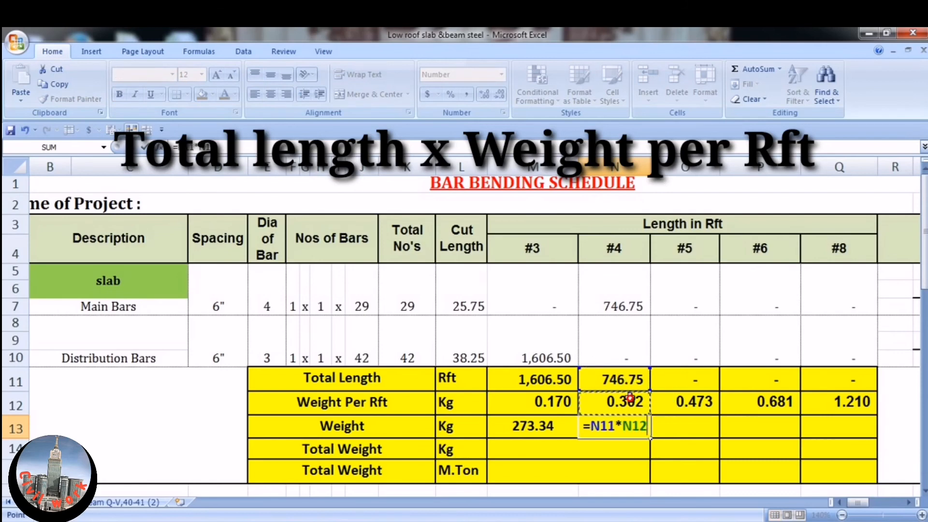
{"action": "key", "text": "Return"}
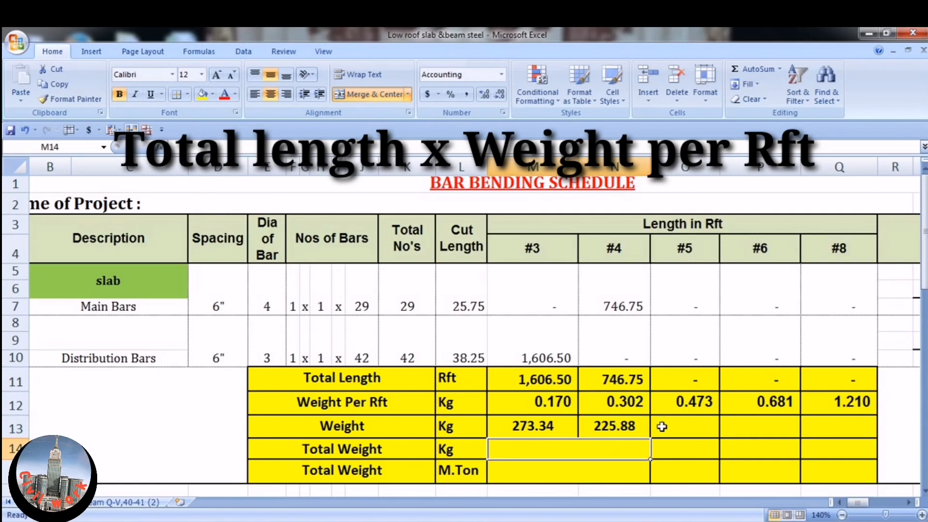
Step: Calculate the #5 bars' weight in O13 as O11*O12 and fill the formula across to Q13 for sizes #6 and #8
{"action": "left_click", "coordinate": [676, 426]}
{"action": "type", "text": "+"}
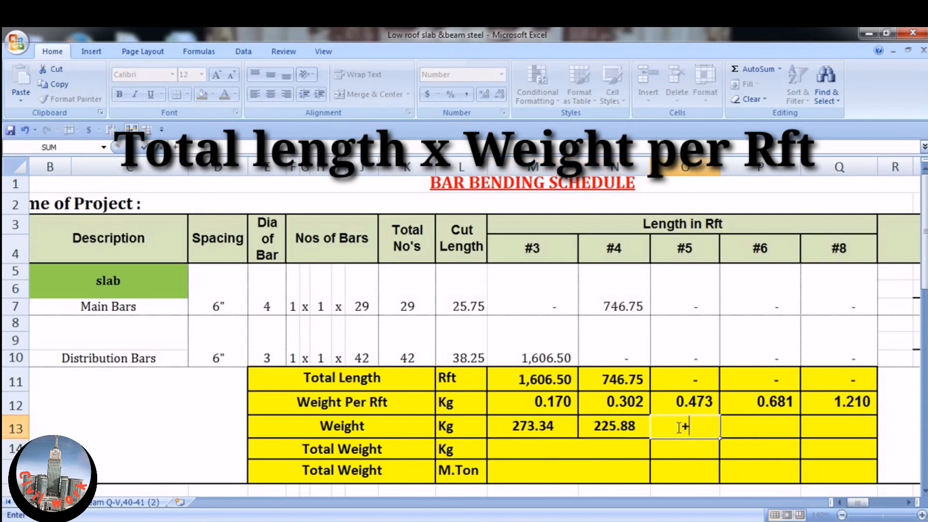
{"action": "left_click", "coordinate": [690, 384]}
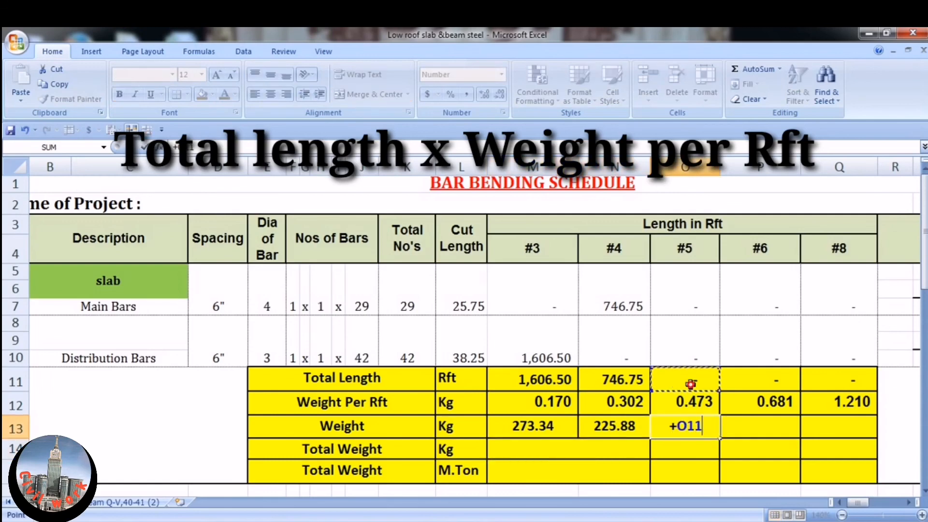
{"action": "type", "text": "*"}
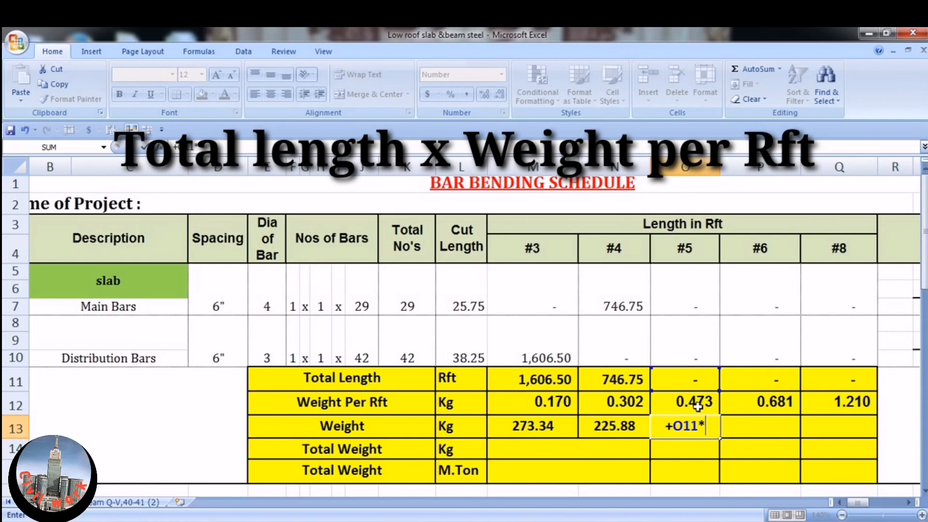
{"action": "left_click", "coordinate": [697, 405]}
{"action": "key", "text": "Return"}
{"action": "left_click", "coordinate": [714, 424]}
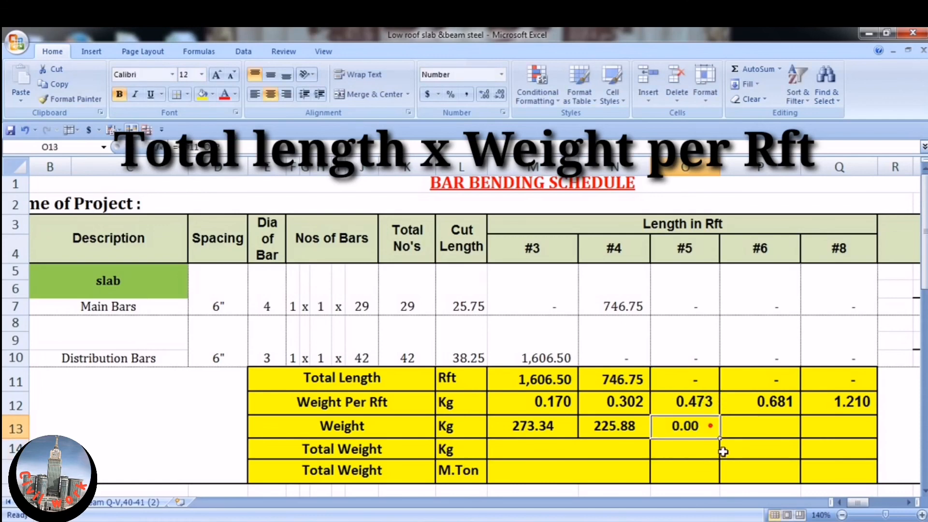
{"action": "left_click_drag", "start_coordinate": [719, 438], "coordinate": [868, 441]}
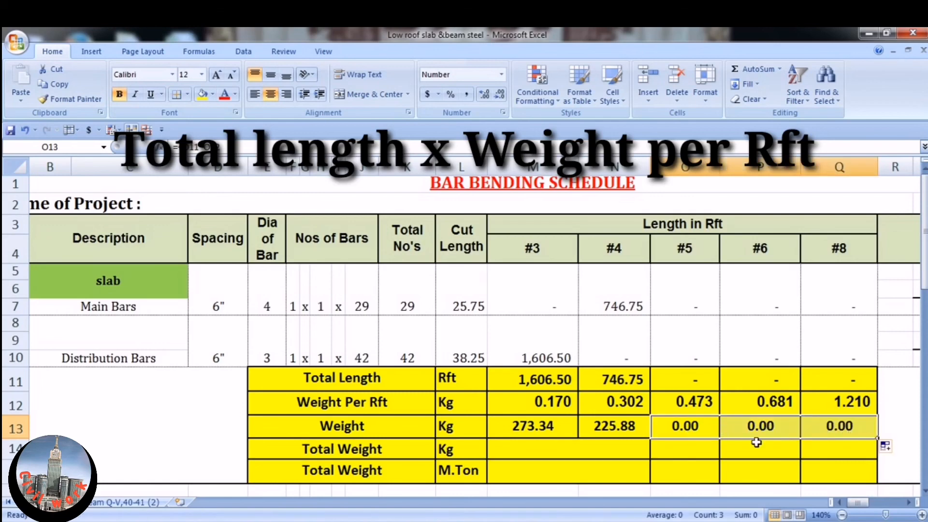
Step: Sum the weights of all bar sizes into the total weight in kilograms in M14 with =M13+N13+O13+P13+Q13
{"action": "left_click", "coordinate": [563, 451]}
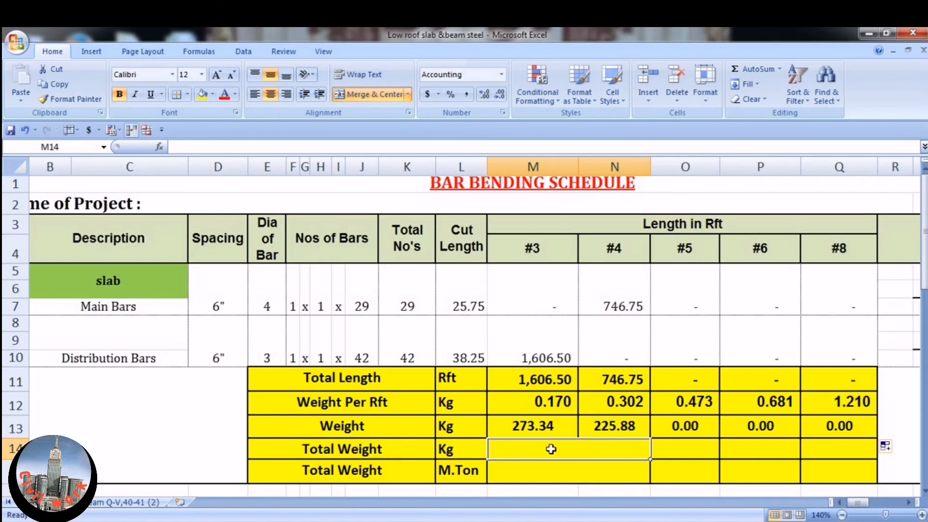
{"action": "type", "text": "="}
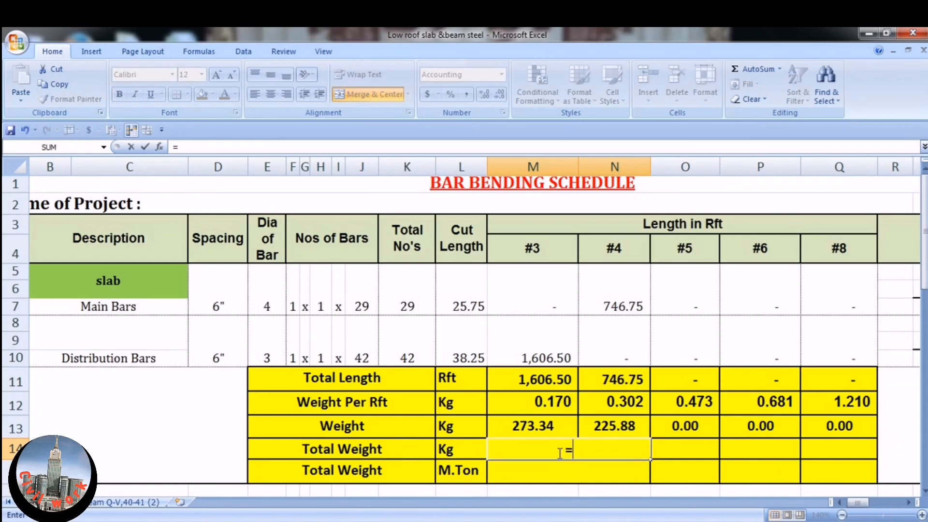
{"action": "left_click", "coordinate": [525, 425]}
{"action": "type", "text": "+"}
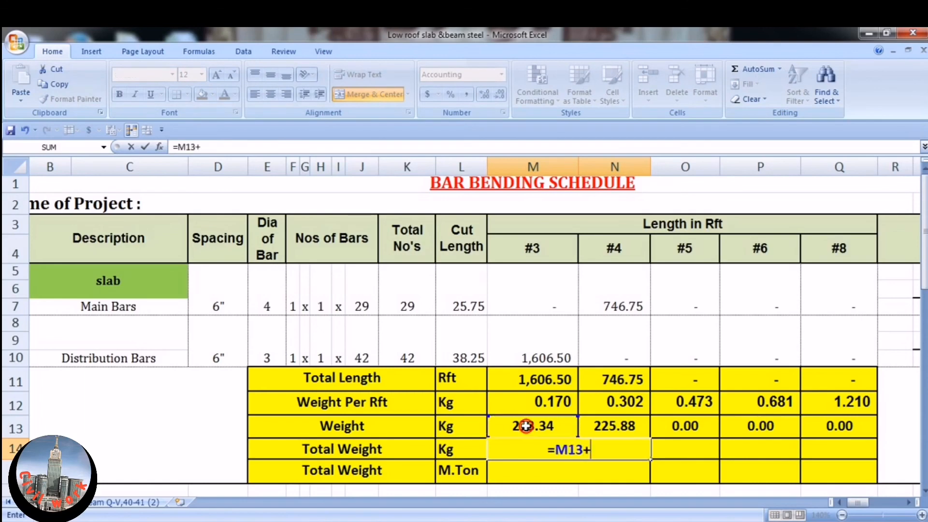
{"action": "left_click", "coordinate": [628, 425]}
{"action": "type", "text": "+"}
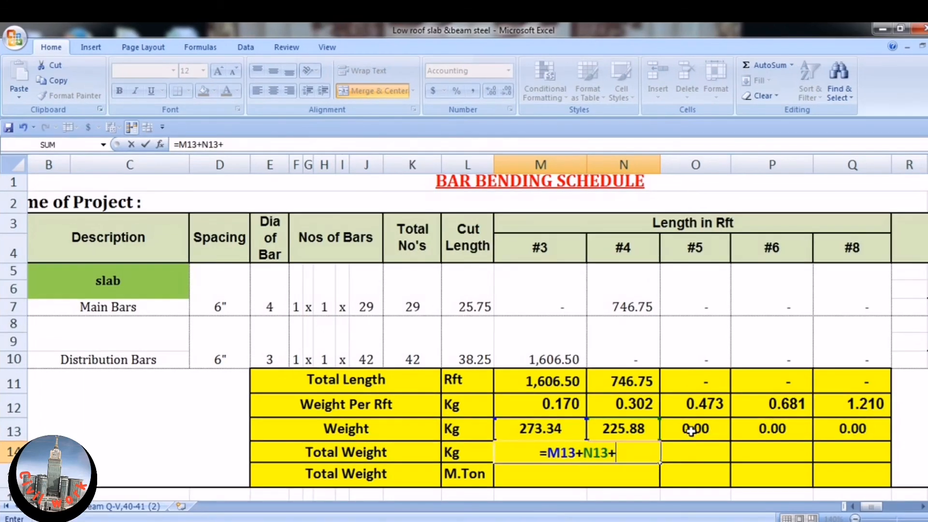
{"action": "left_click", "coordinate": [691, 430]}
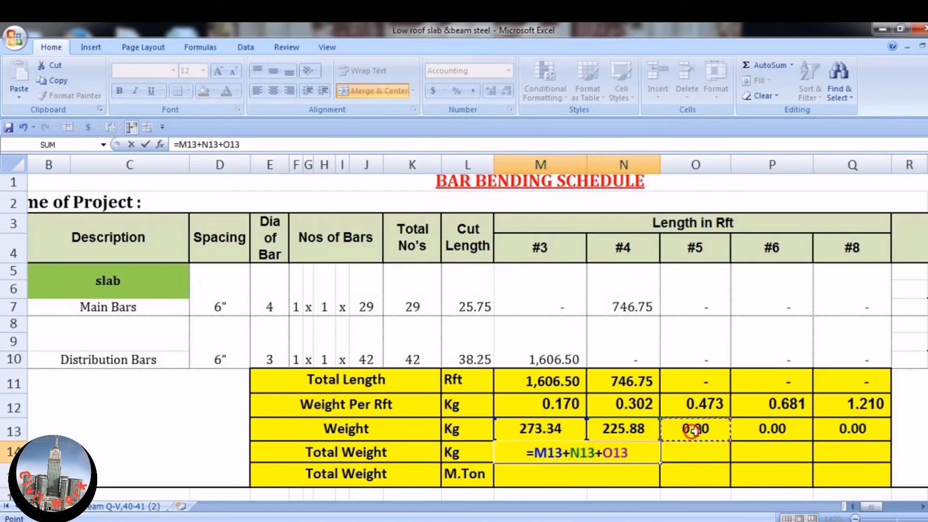
{"action": "type", "text": "+"}
{"action": "left_click", "coordinate": [756, 425]}
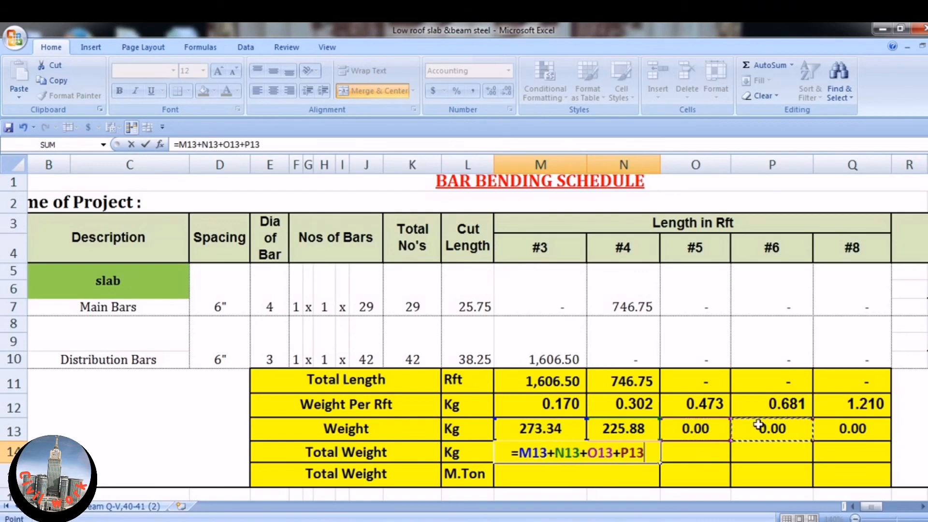
{"action": "type", "text": "+"}
{"action": "left_click", "coordinate": [853, 430]}
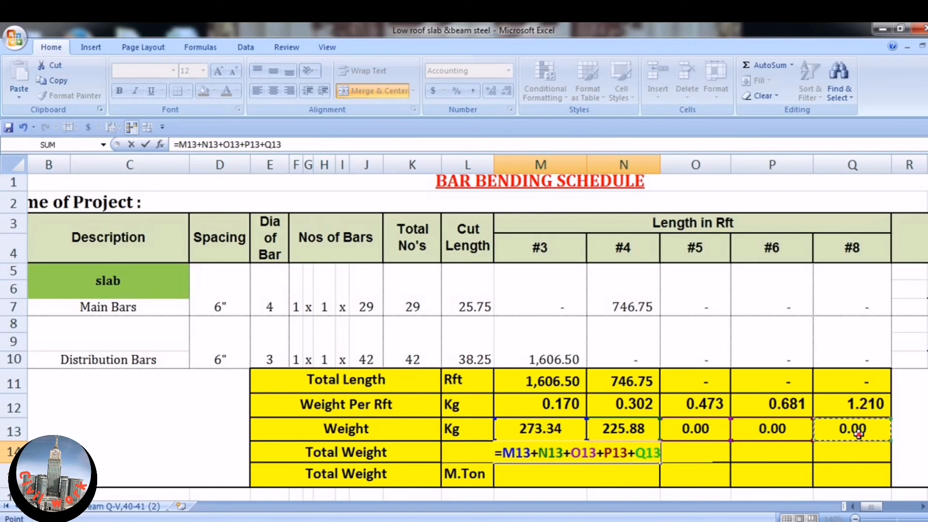
{"action": "type", "text": "+"}
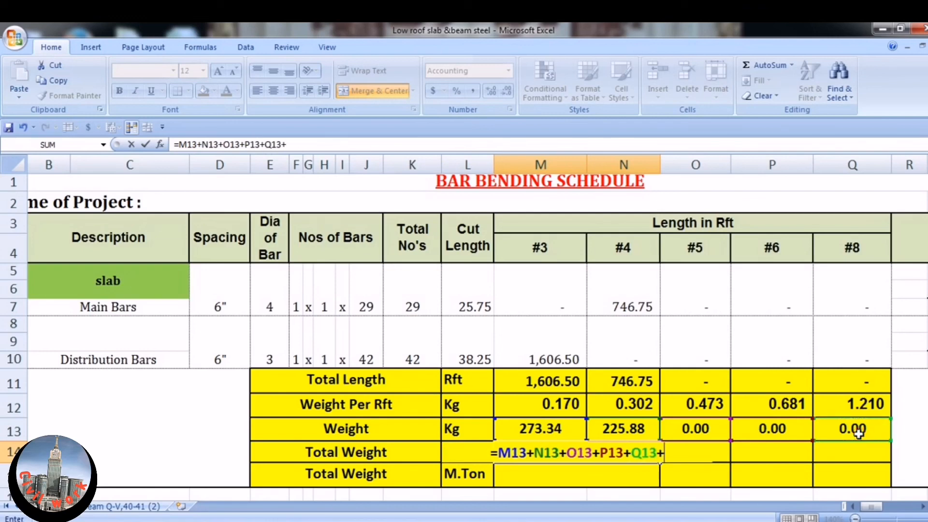
{"action": "key", "text": "BackSpace"}
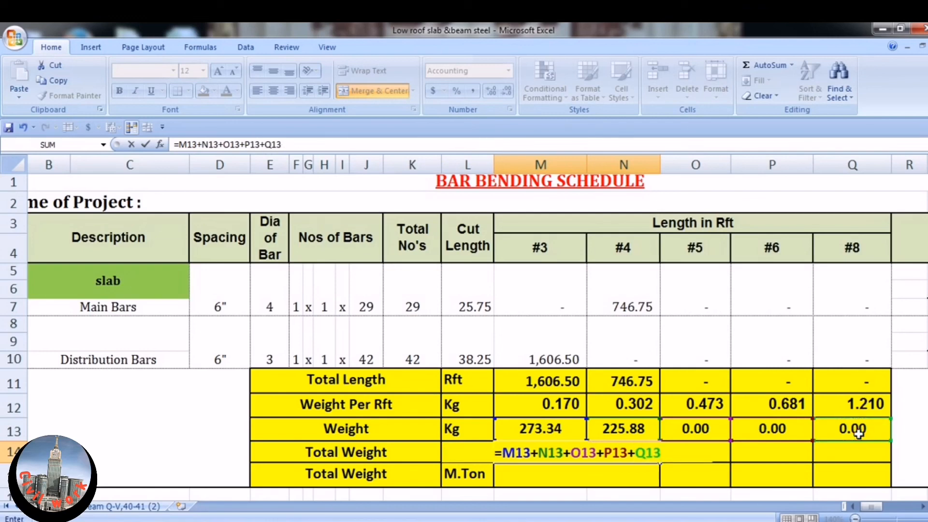
{"action": "key", "text": "Return"}
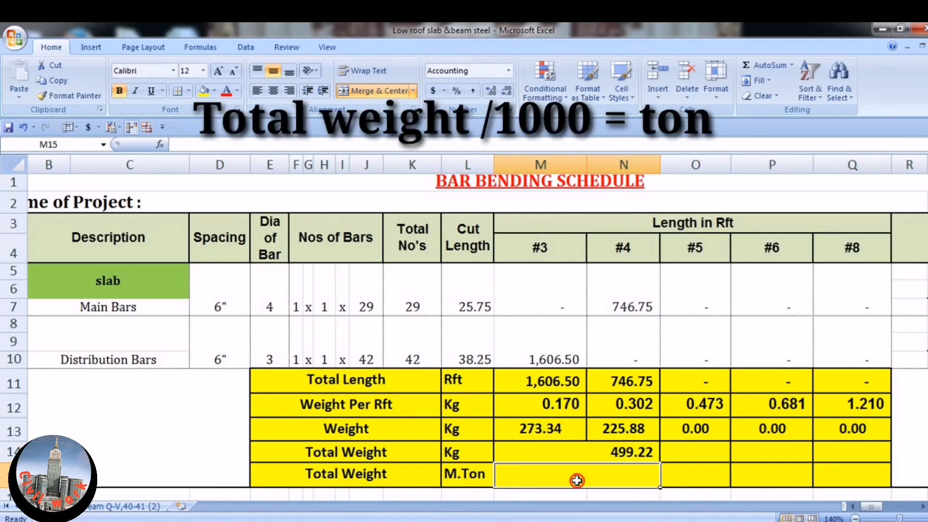
Step: Convert the total weight to metric tons in M15 with the formula =M14/1000
{"action": "type", "text": "="}
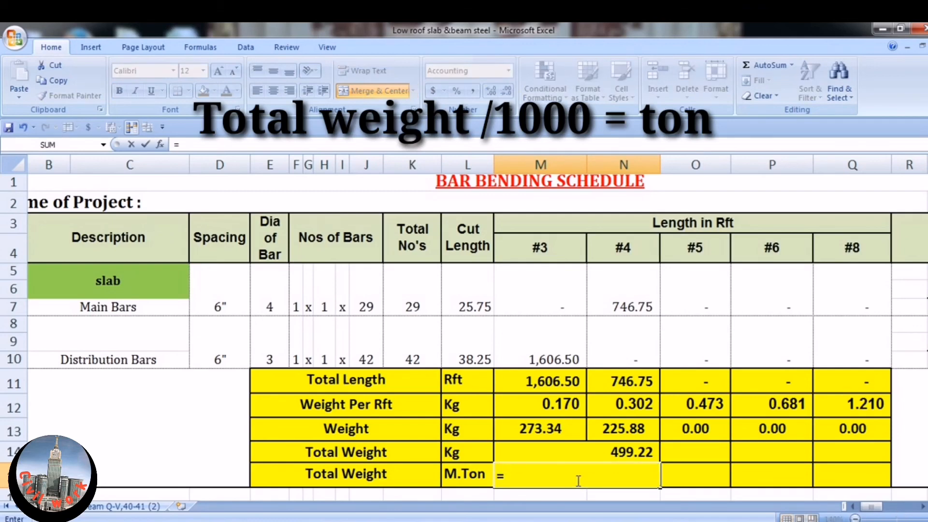
{"action": "left_click", "coordinate": [615, 452]}
{"action": "type", "text": "/"}
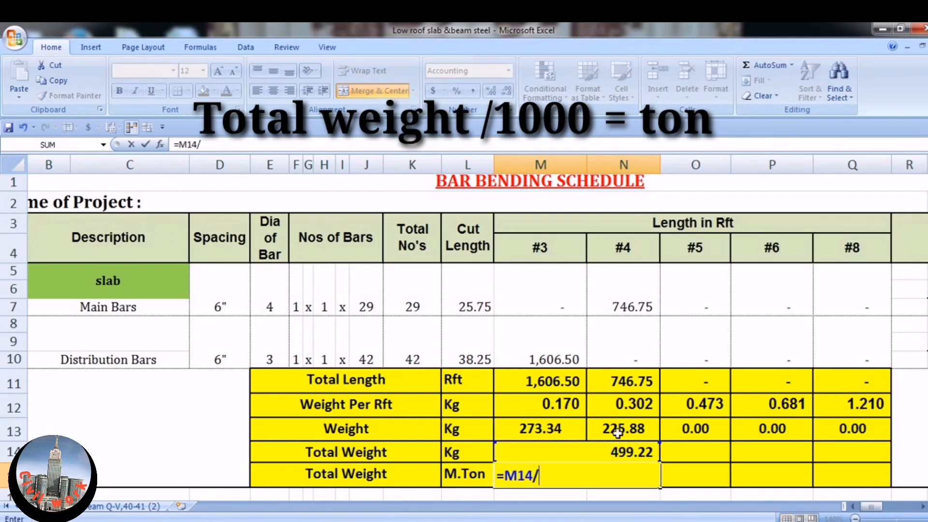
{"action": "type", "text": "1000"}
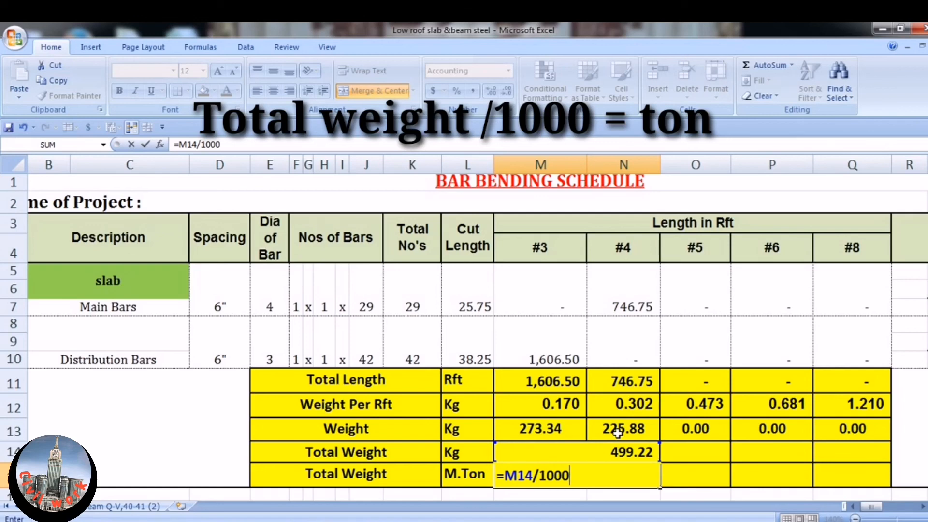
{"action": "key", "text": "Return"}
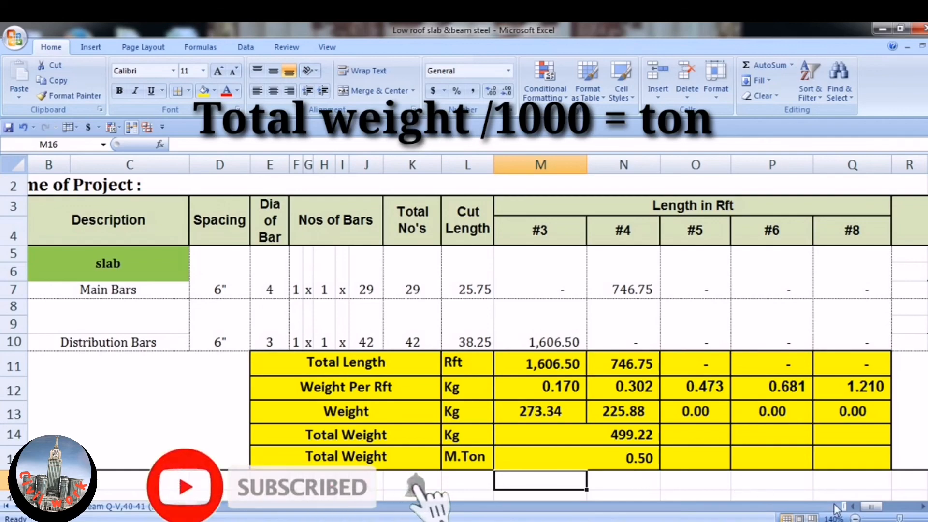
Step: Review the completed schedule across its full width, from the Shape column back to the serial numbers and descriptions
{"action": "left_click", "coordinate": [921, 506]}
{"action": "left_click", "coordinate": [921, 506]}
{"action": "left_click", "coordinate": [921, 506]}
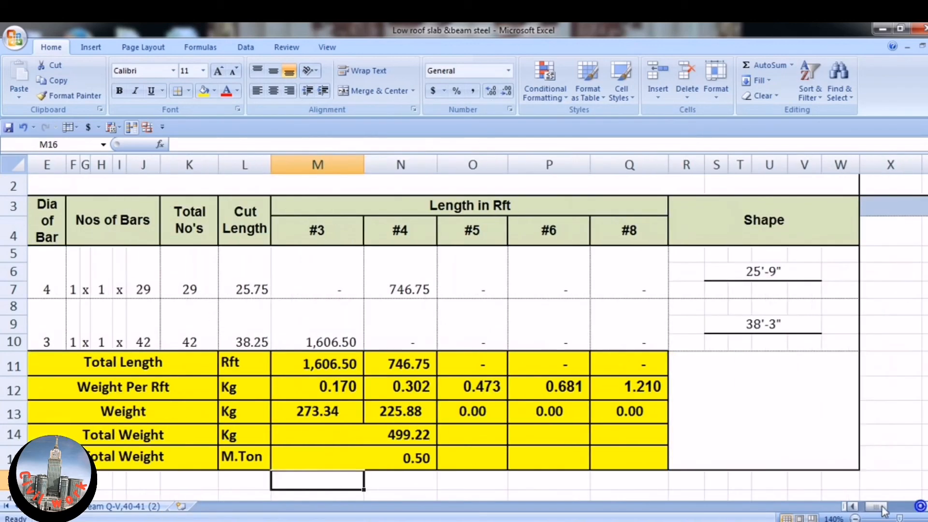
{"action": "left_click", "coordinate": [854, 507]}
{"action": "left_click", "coordinate": [854, 506]}
{"action": "left_click", "coordinate": [854, 506]}
{"action": "left_click", "coordinate": [854, 506]}
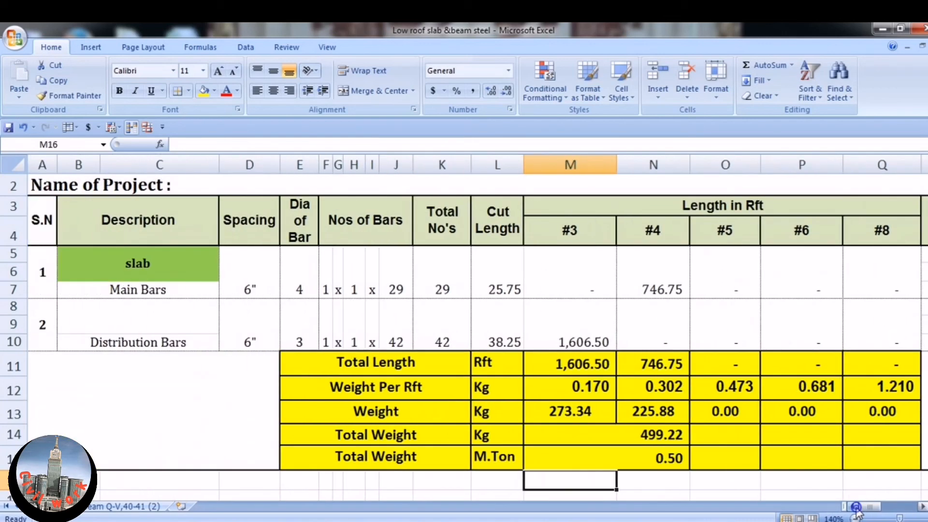